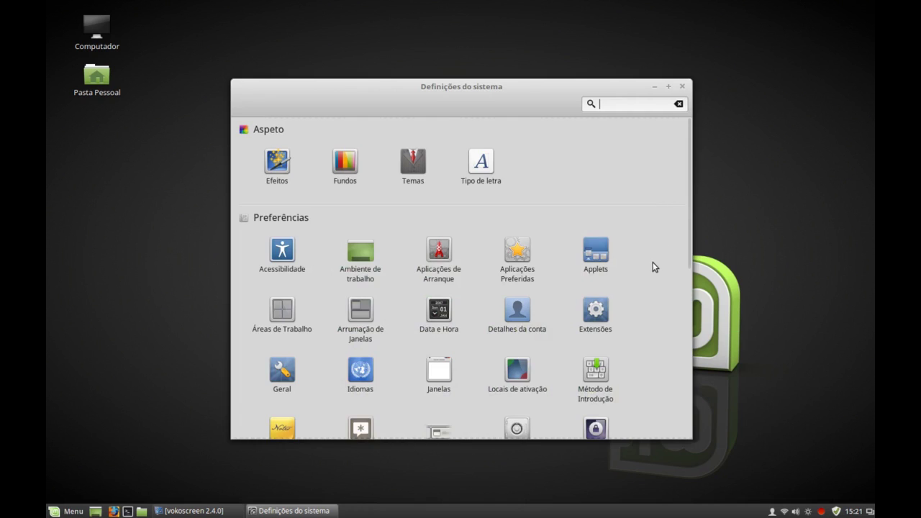
Upload the system information from the system settings, review the published report, and close the windows.
scroll(652, 274, down, 5)
click(286, 225)
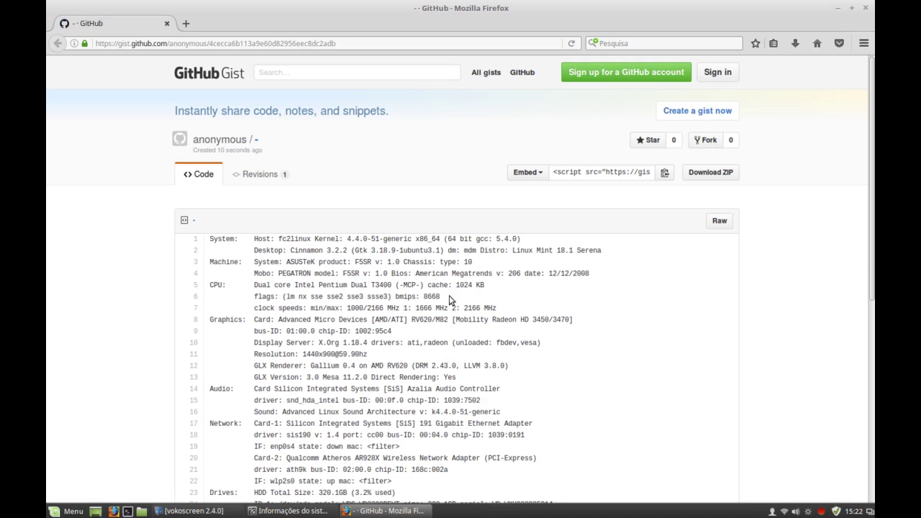
scroll(450, 322, down, 4)
scroll(454, 327, down, 5)
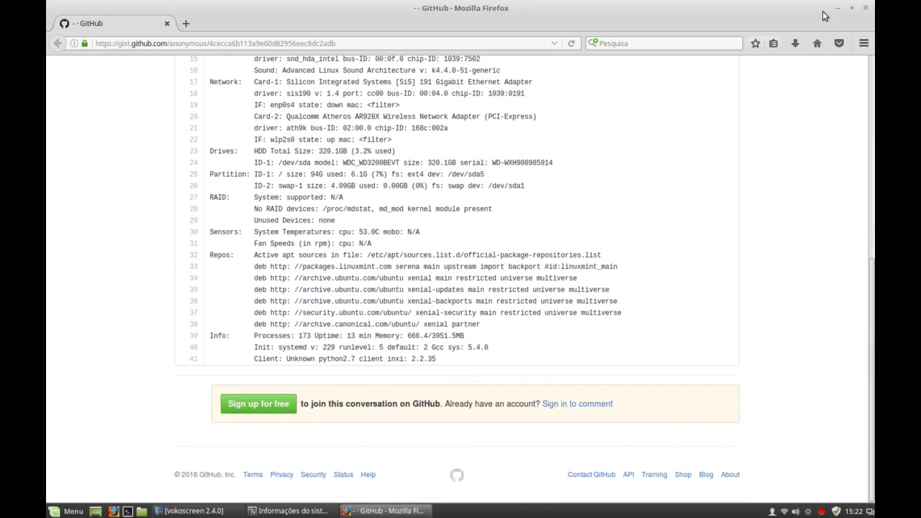
click(866, 8)
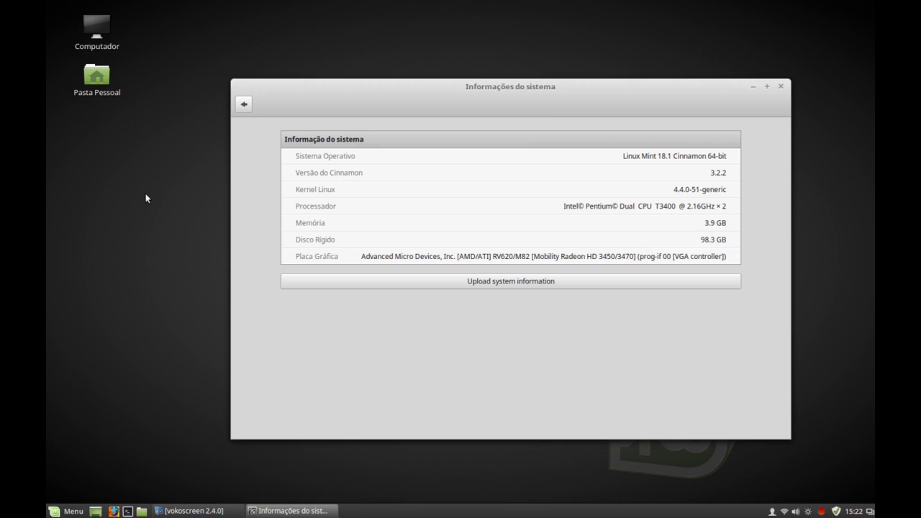
click(780, 86)
Open the file manager, view its version information, and close it.
click(141, 511)
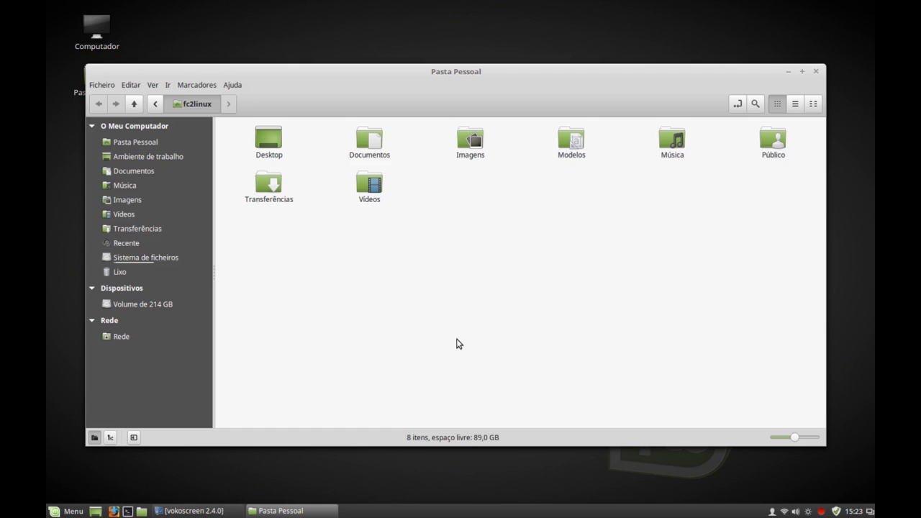
click(234, 85)
click(250, 119)
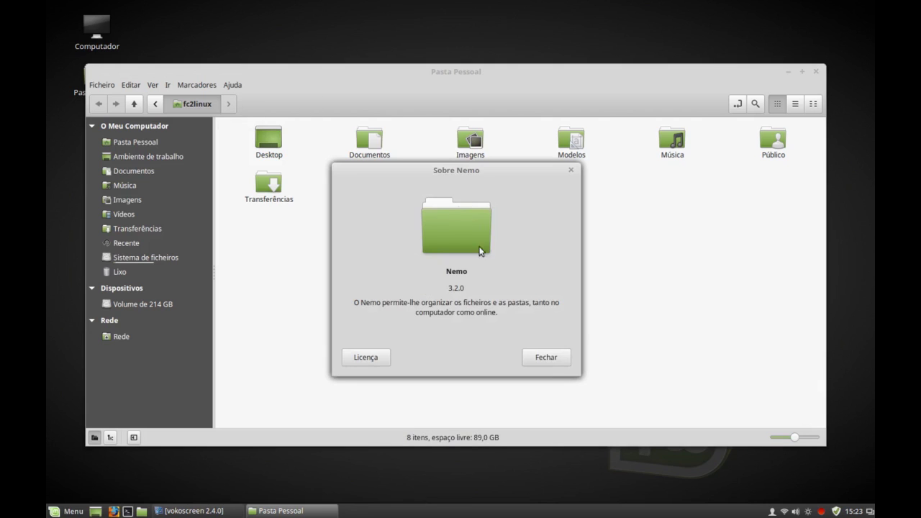
click(549, 358)
click(817, 72)
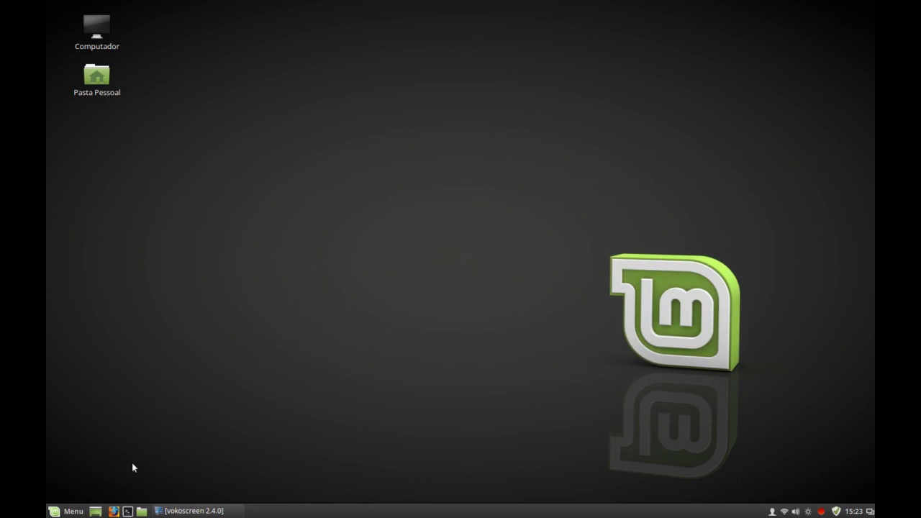
Open a terminal, view its version information, and close it.
click(127, 511)
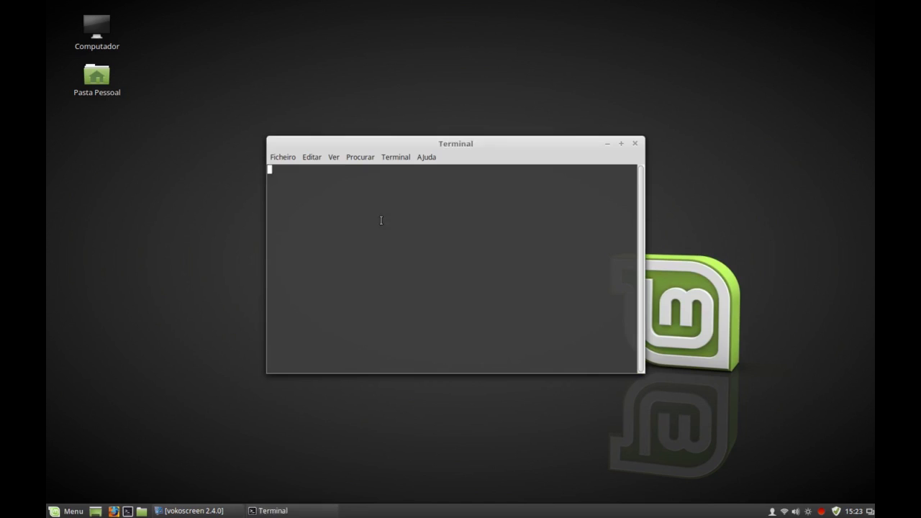
click(431, 155)
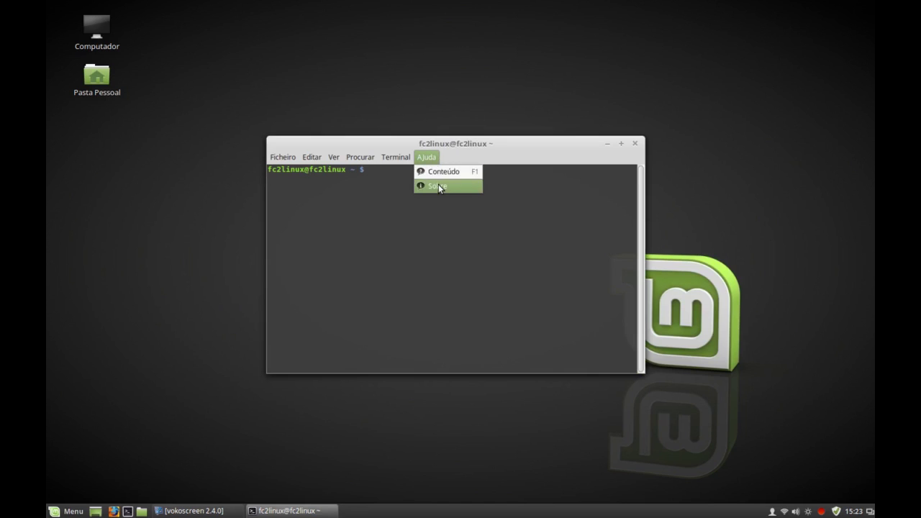
click(438, 184)
click(549, 354)
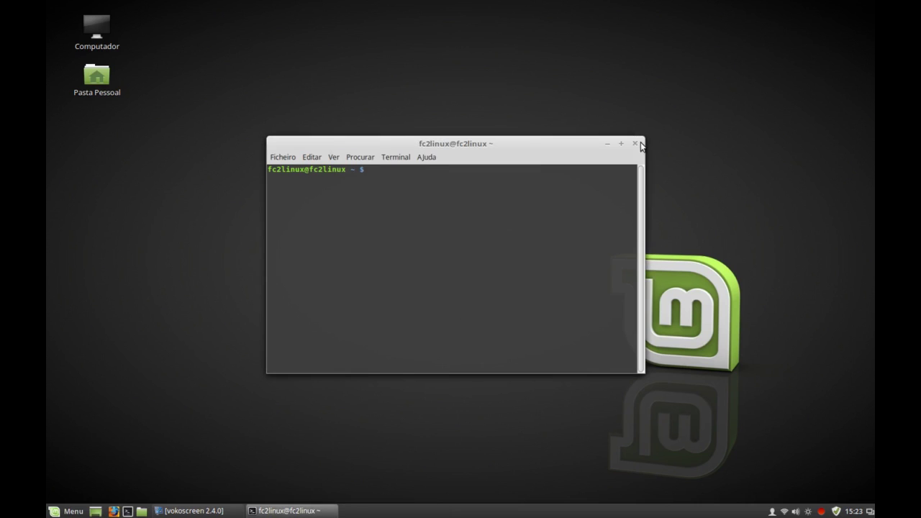
click(636, 143)
Open the desktop's Computador location to view the available drives, and close the window.
double_click(96, 27)
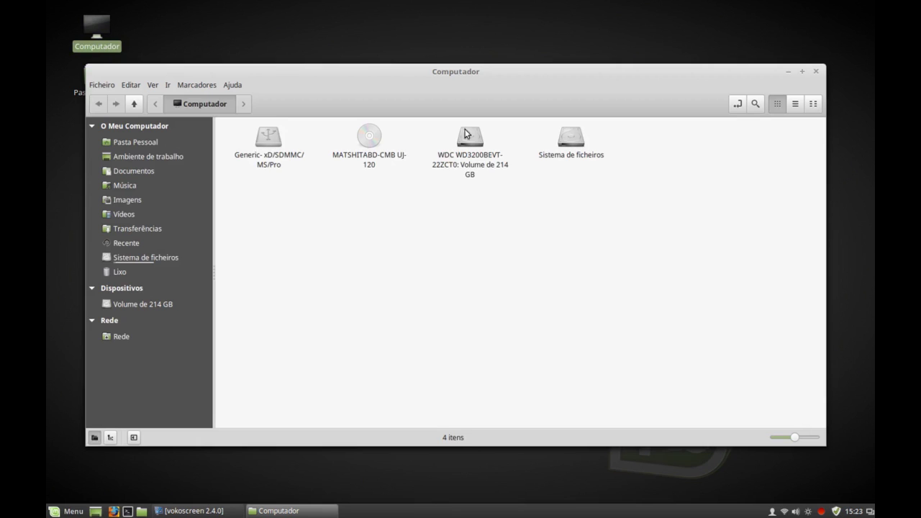
click(815, 71)
Switch to Firefox and open the blog post on the Linux Mint 18.1 "Serena" Cinnamon BETA release, reading down to its system requirements.
click(114, 511)
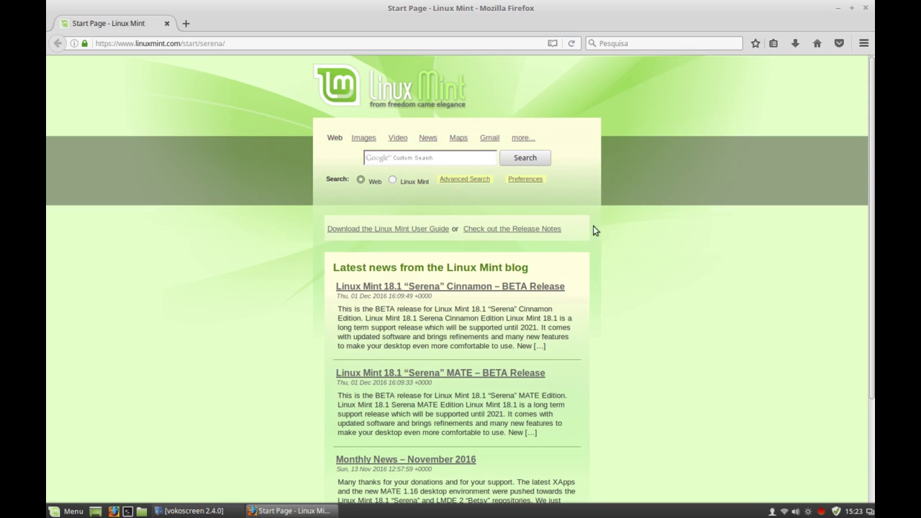
scroll(529, 232, down, 2)
click(454, 225)
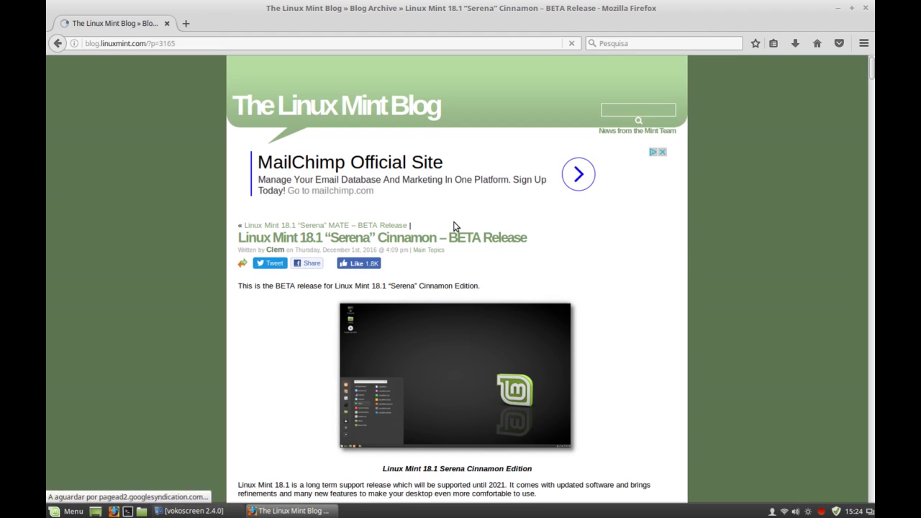
scroll(632, 280, down, 5)
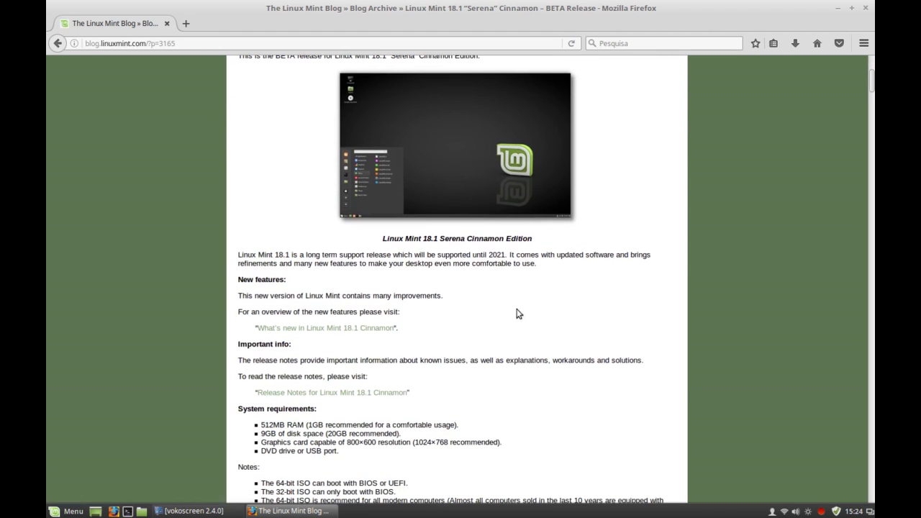
scroll(534, 324, down, 3)
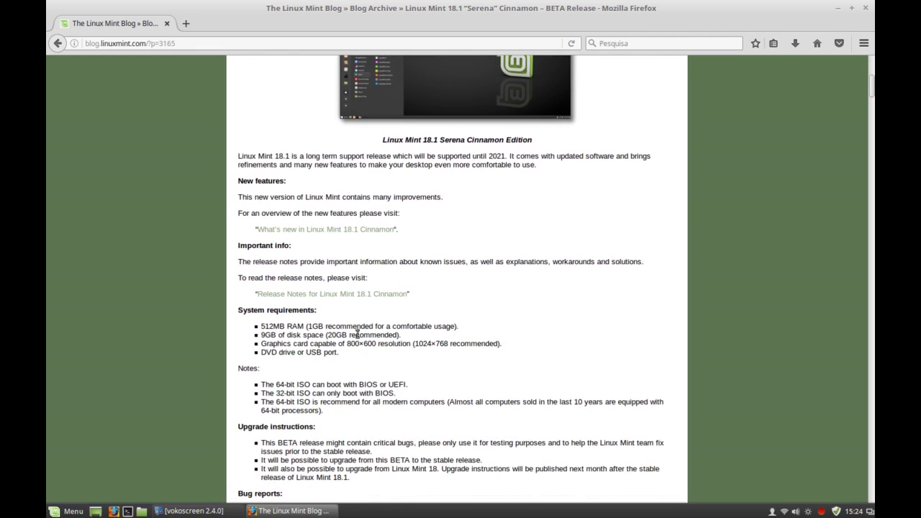
Open the "What's new in Linux Mint 18.1 Cinnamon" page and read down to the New screensaver section.
click(344, 230)
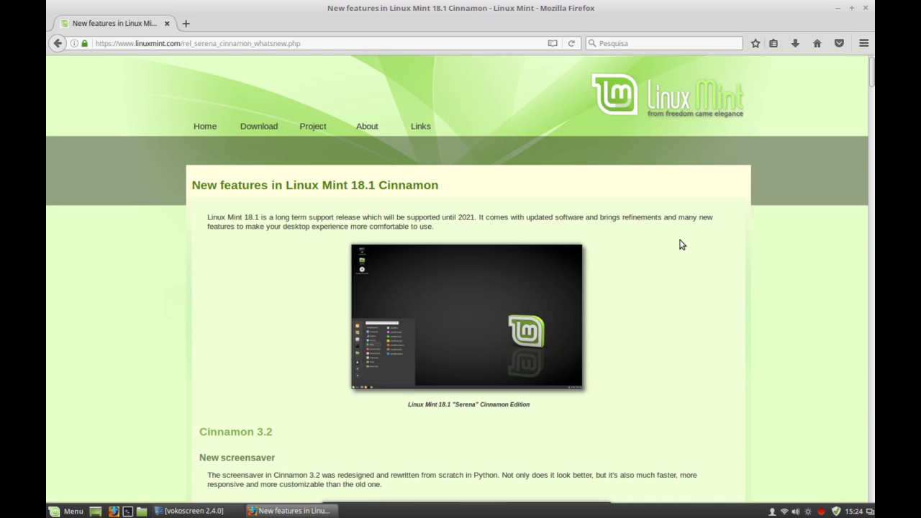
scroll(656, 265, down, 3)
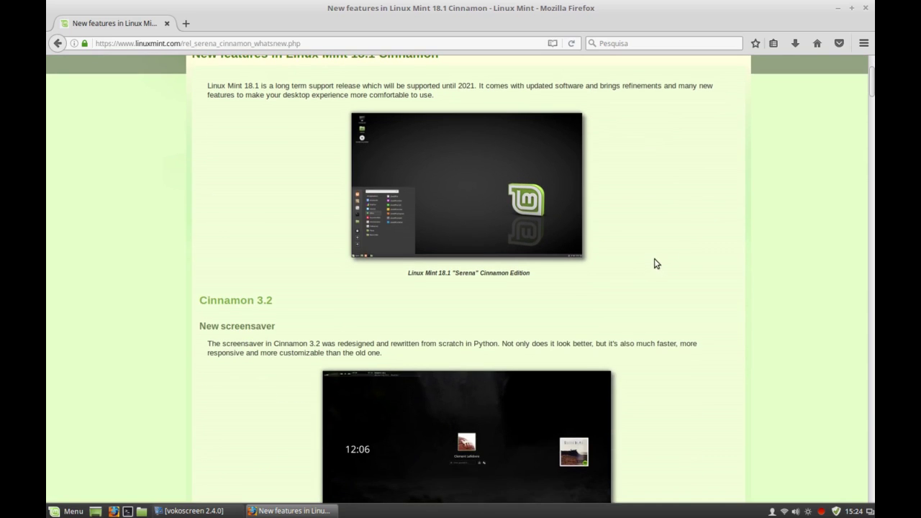
scroll(655, 264, down, 3)
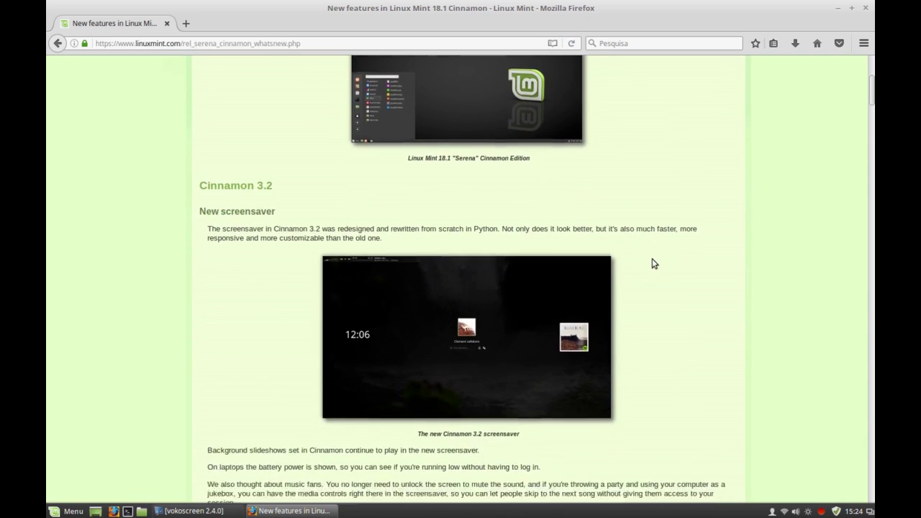
scroll(652, 258, down, 1)
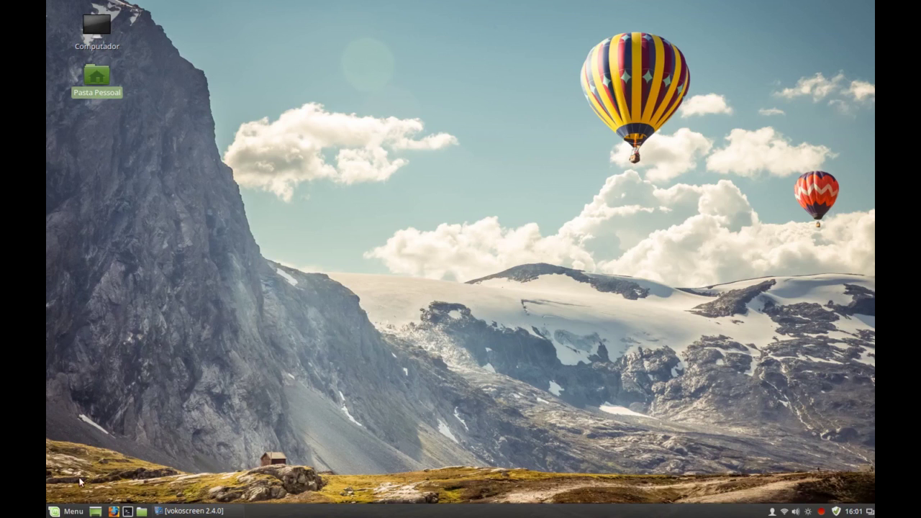
Open the Transferências folder inside Pasta Pessoal and play Fight_or_Flight.mp3.
key(Return)
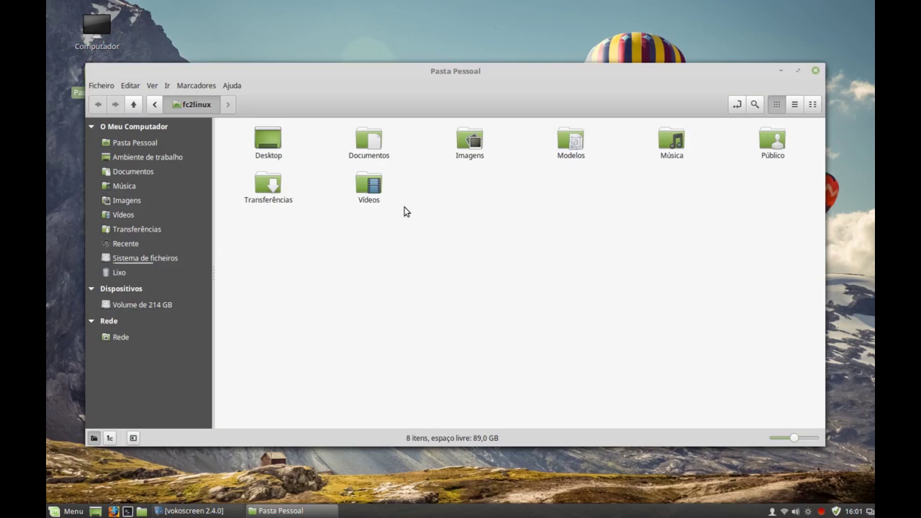
double_click(268, 187)
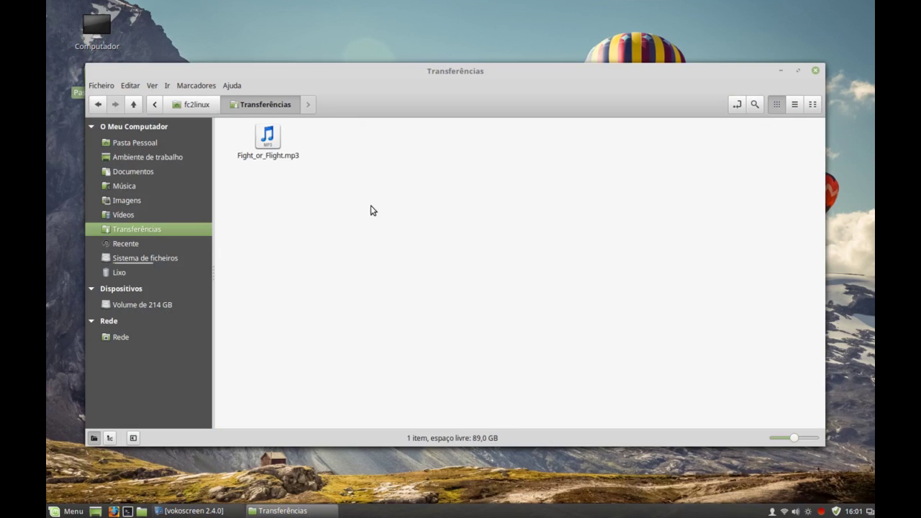
drag(266, 141, 416, 218)
key(Return)
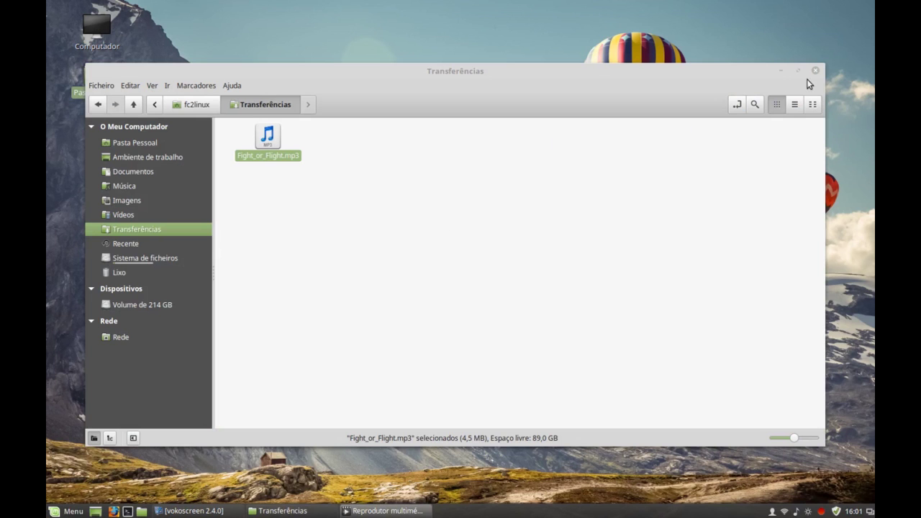
Minimize the Transferências window and the media player to clear the desktop.
click(781, 70)
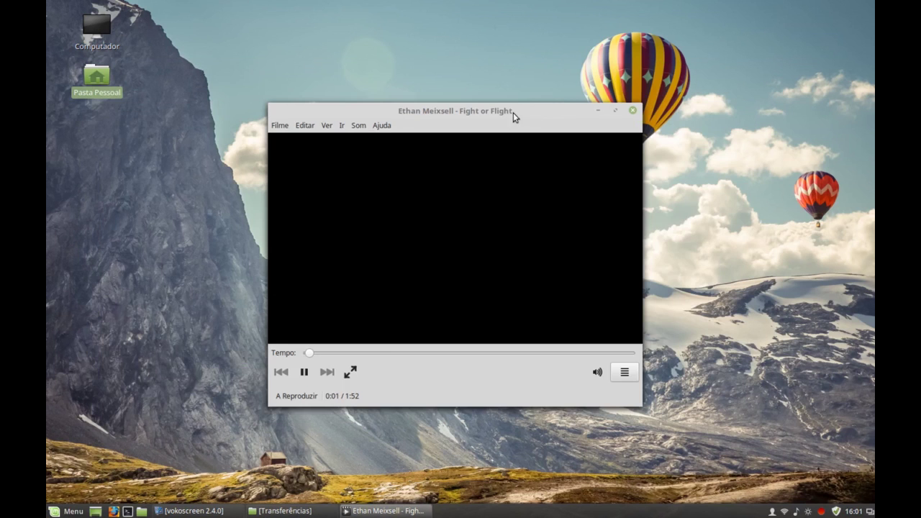
drag(513, 112, 583, 86)
click(670, 83)
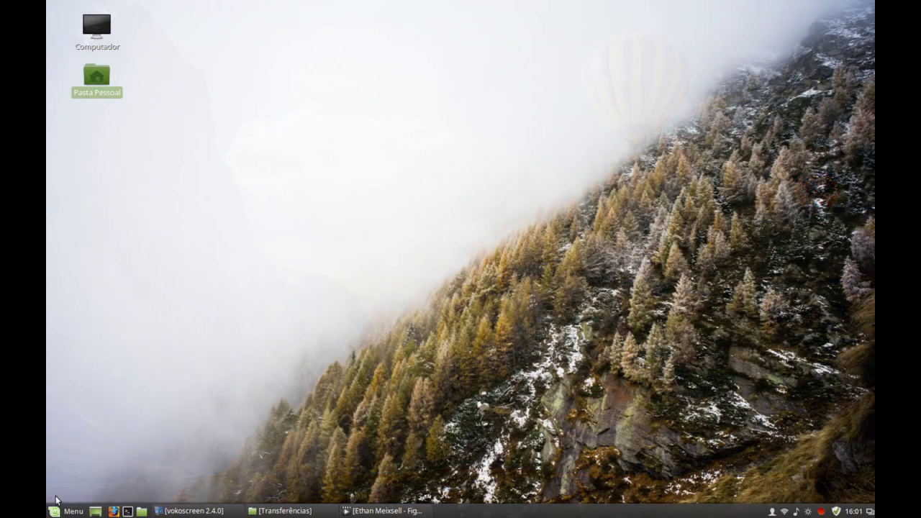
Lock the screen with the away message "Volto já".
click(59, 510)
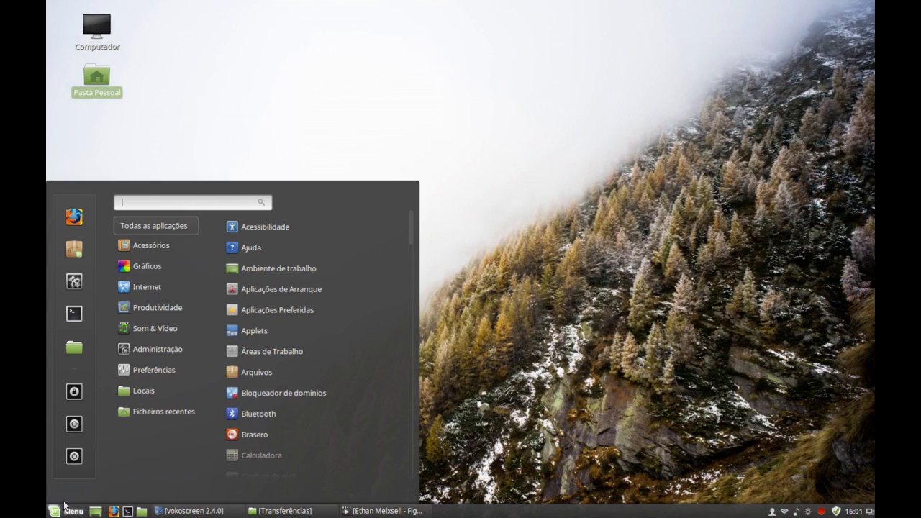
click(73, 389)
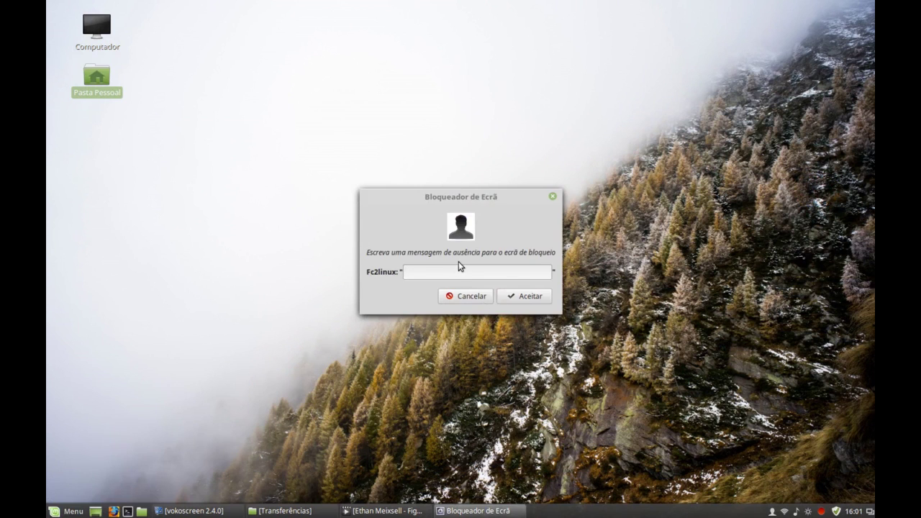
text(Volto já)
click(540, 297)
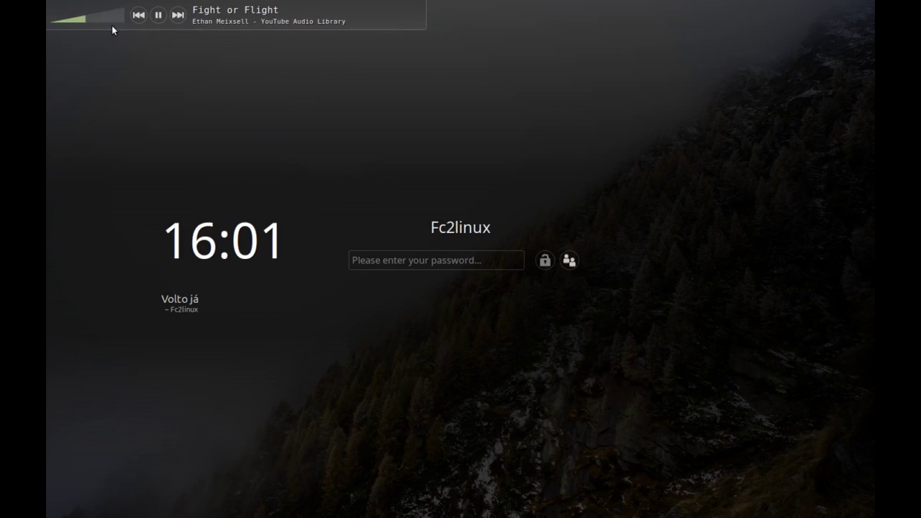
Raise the volume from the lock screen and toggle the track's playback, leaving it paused.
scroll(105, 16, up, 5)
drag(99, 18, 120, 21)
click(113, 18)
click(159, 17)
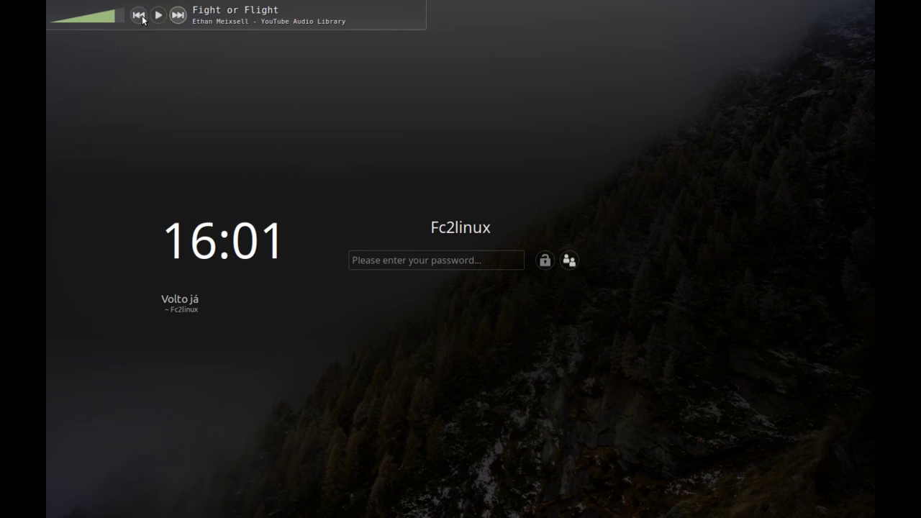
click(158, 15)
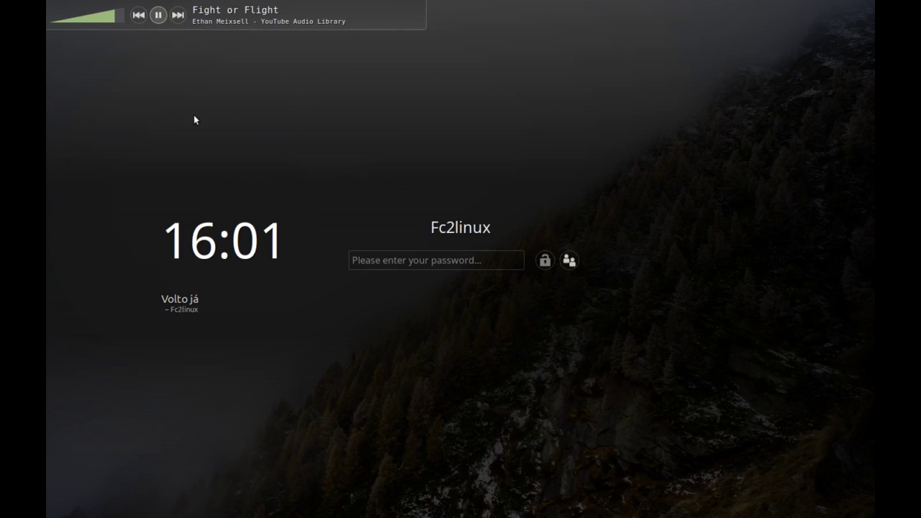
click(161, 18)
click(160, 17)
Unlock the session by entering the account password.
click(396, 260)
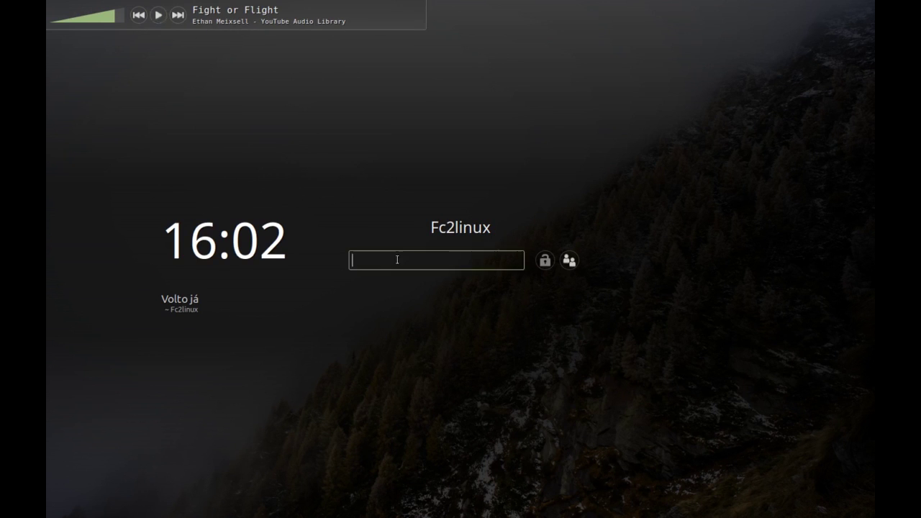
text(*******)
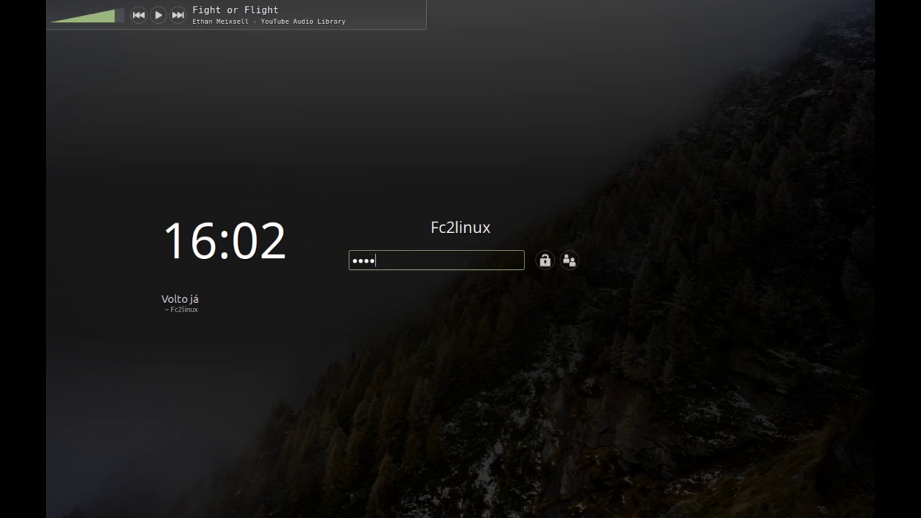
key(Return)
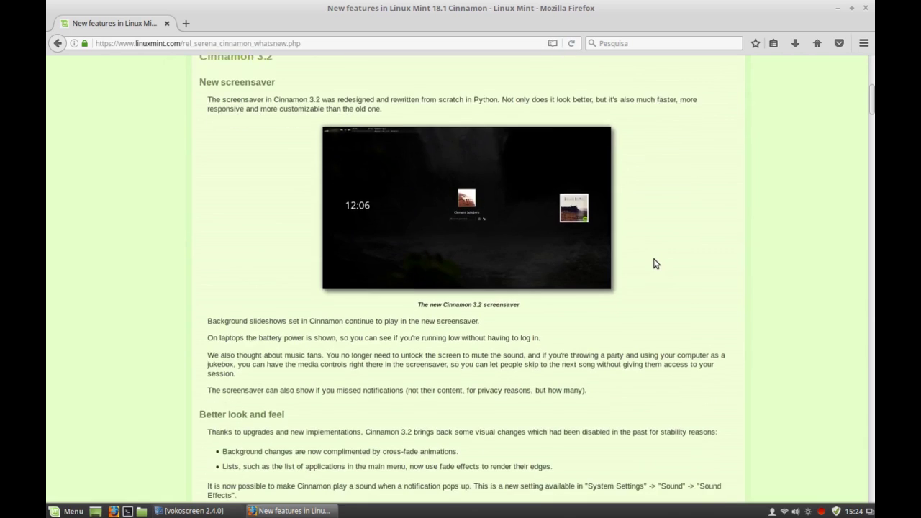
Read the new features page in Firefox from the screensaver notes down through vertical panels to Other new features.
scroll(654, 258, down, 6)
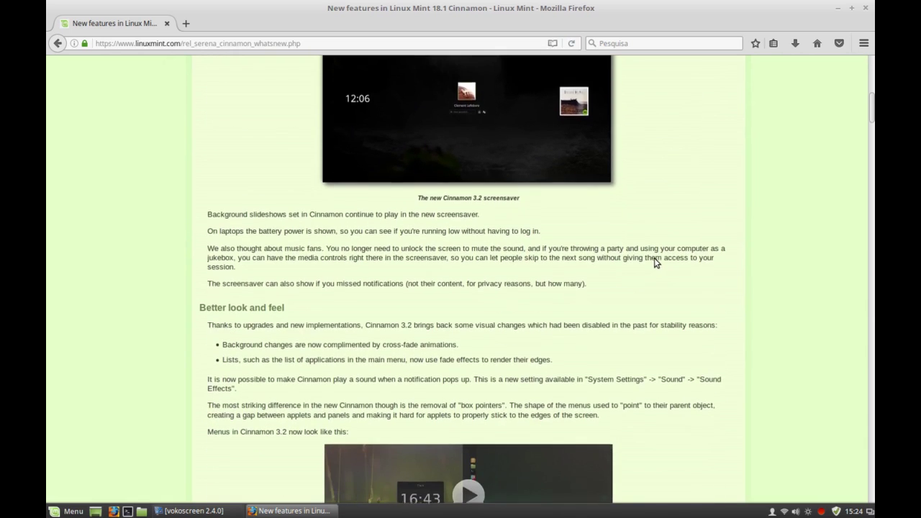
scroll(654, 263, down, 5)
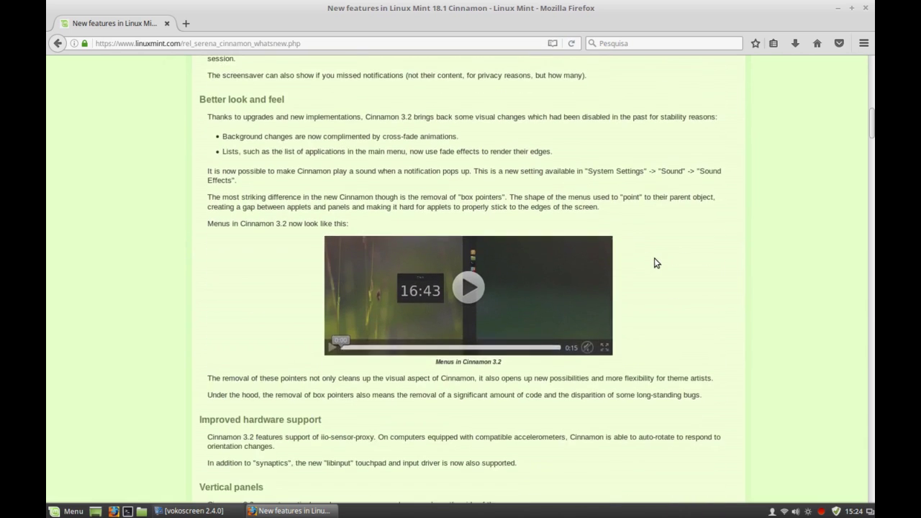
scroll(655, 263, down, 5)
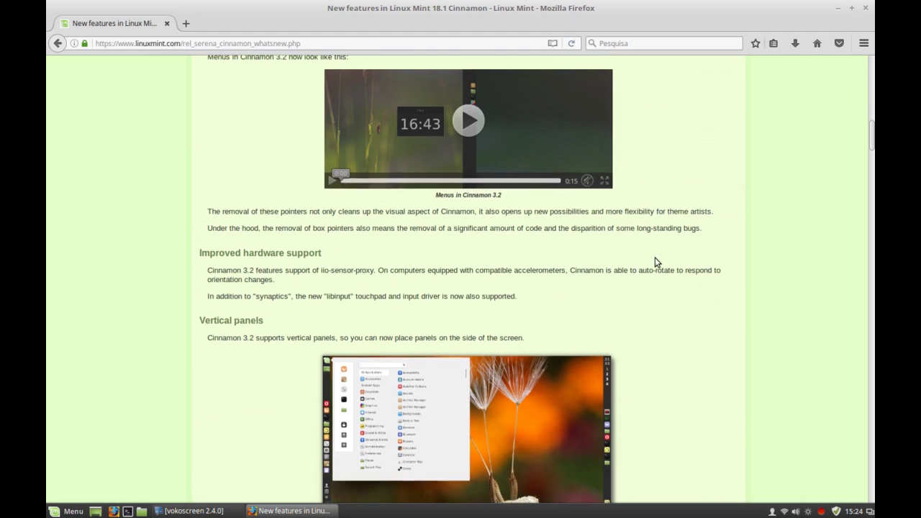
scroll(657, 262, down, 5)
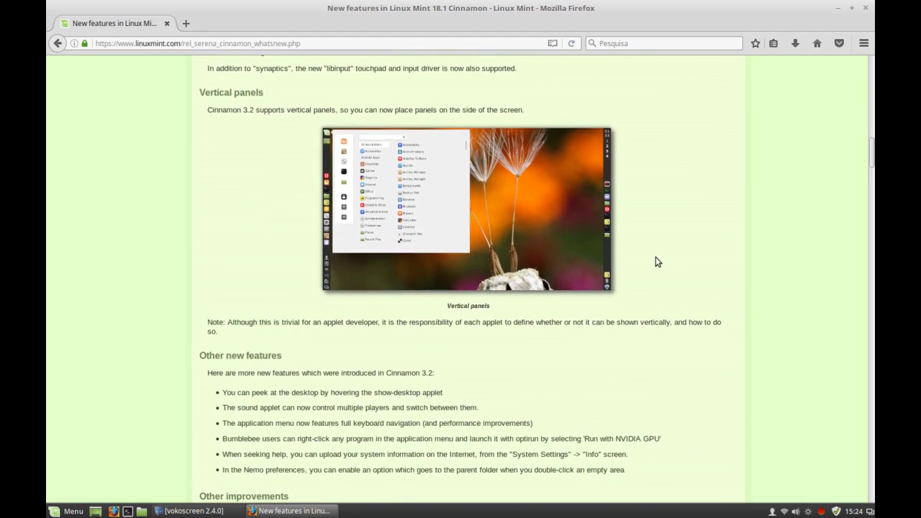
Read the release notes from Other improvements in Cinnamon 3.2 through the Xed search bar to Xplayer's monitor blanking and subtitle download.
scroll(657, 262, down, 6)
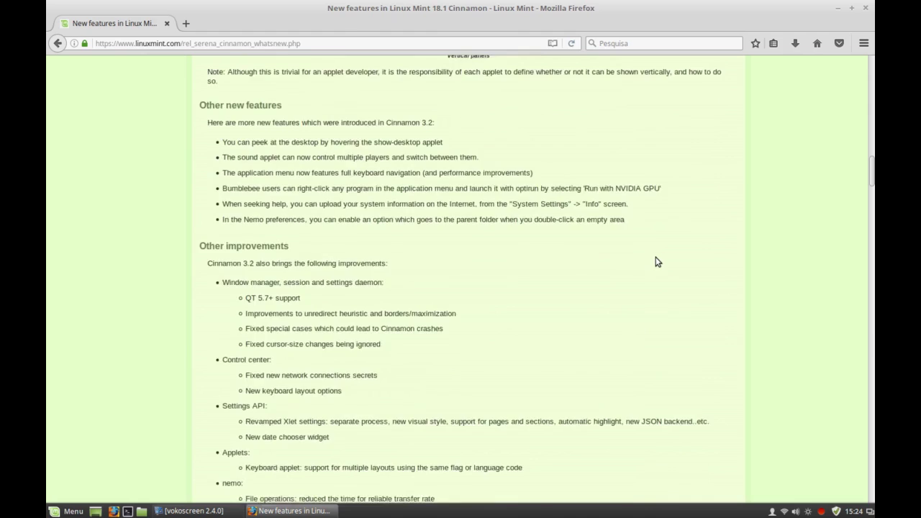
scroll(657, 262, down, 3)
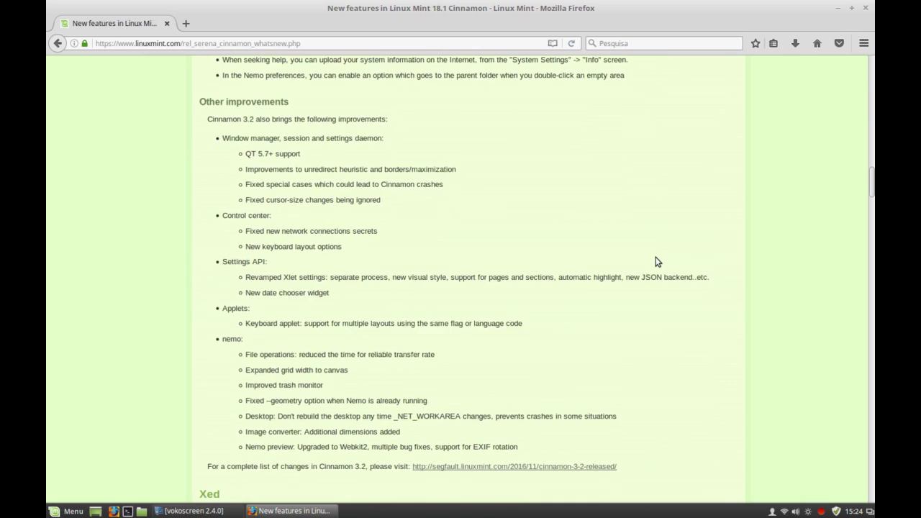
scroll(656, 262, down, 7)
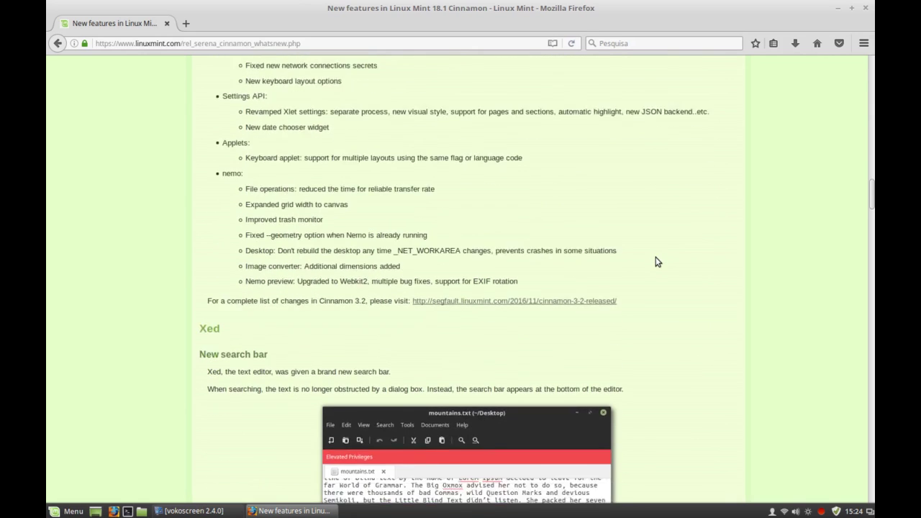
scroll(656, 262, down, 6)
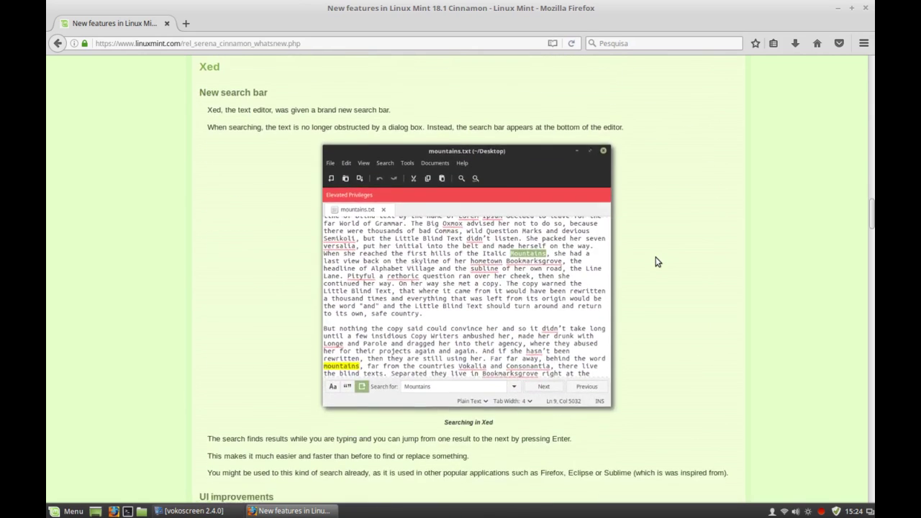
scroll(656, 262, down, 4)
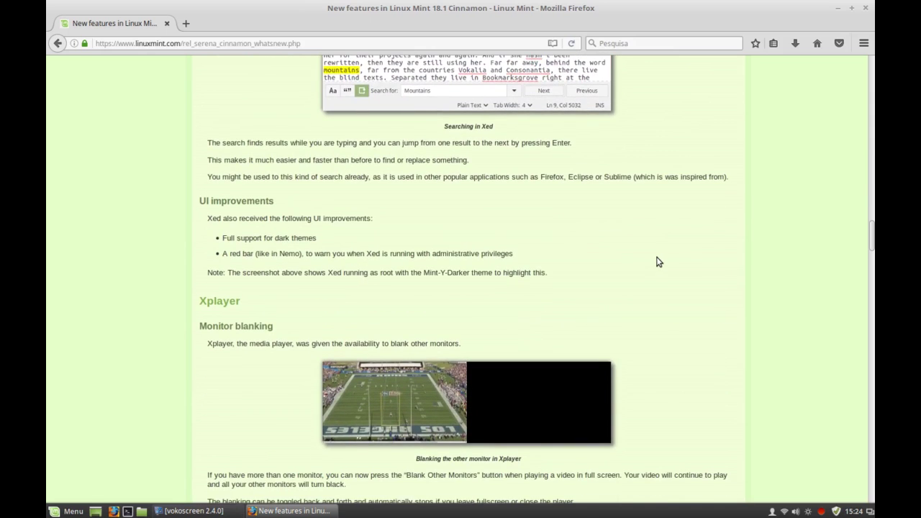
scroll(656, 262, down, 3)
scroll(656, 262, down, 4)
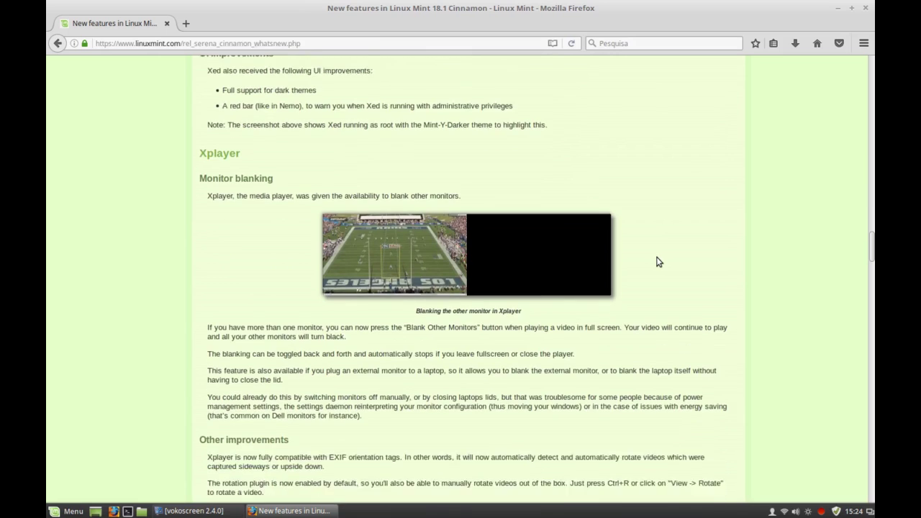
scroll(657, 259, down, 4)
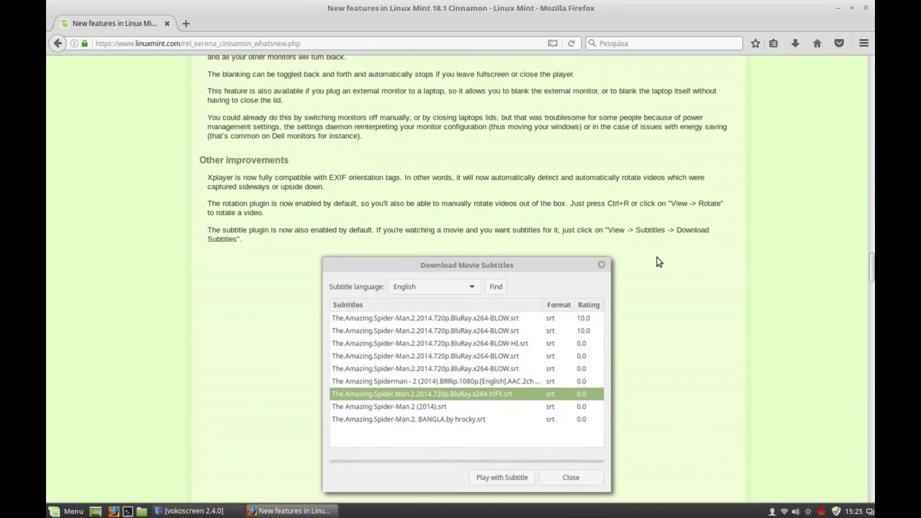
scroll(656, 262, down, 2)
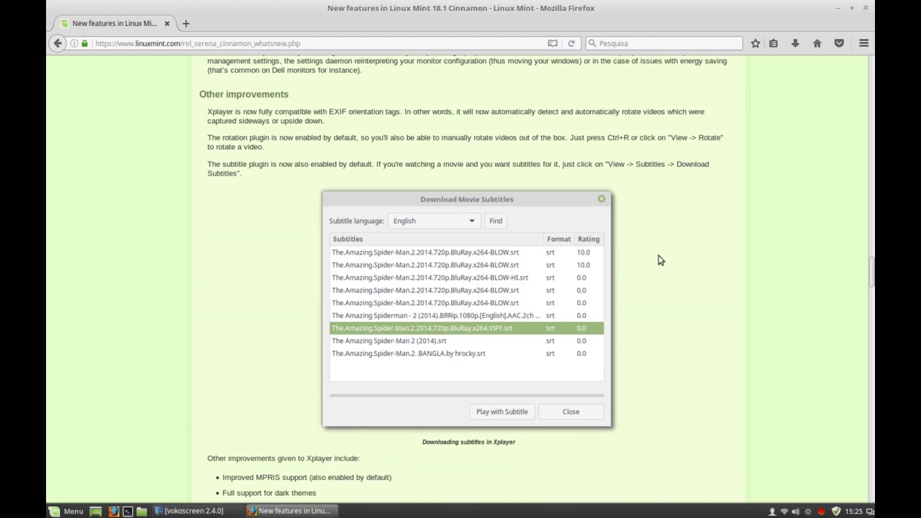
Read the X-Apps notes on Xviewer, Xreader and Libxapp, and the Update Manager section with its update and kernel lists.
scroll(661, 260, down, 5)
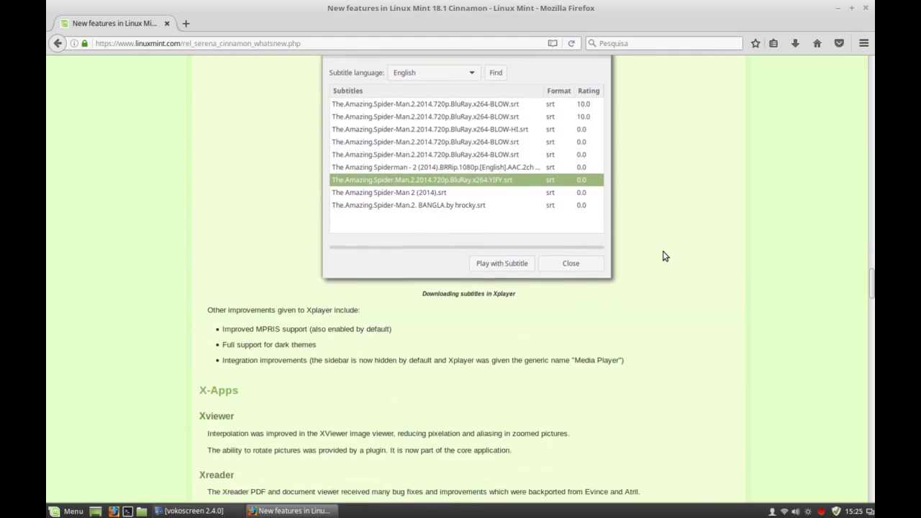
scroll(664, 256, down, 2)
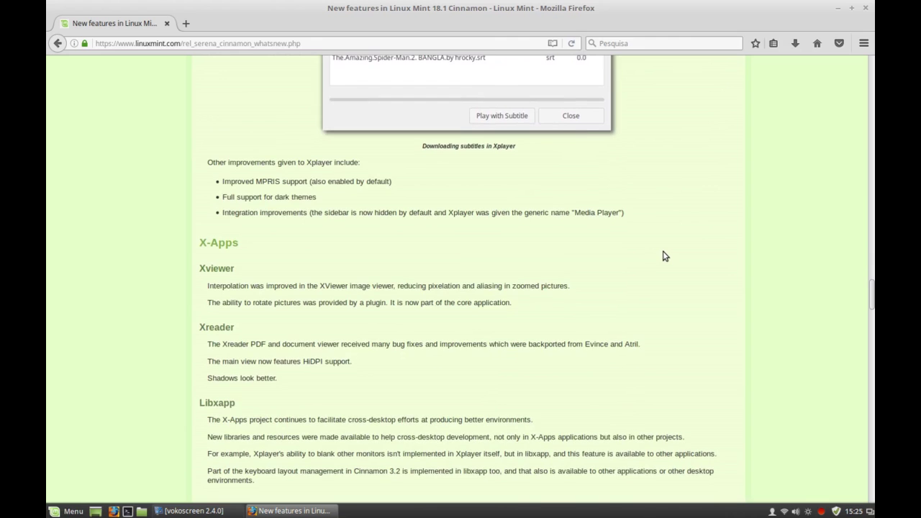
scroll(664, 254, down, 3)
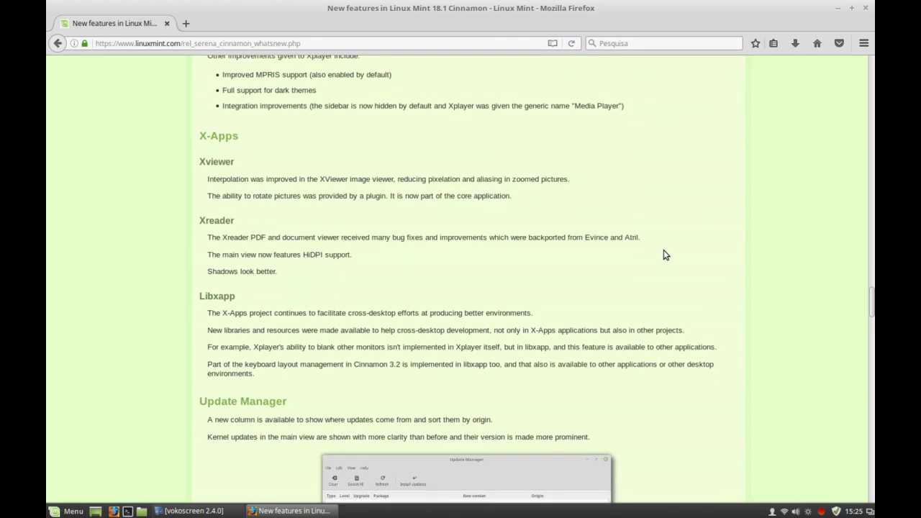
scroll(663, 255, down, 2)
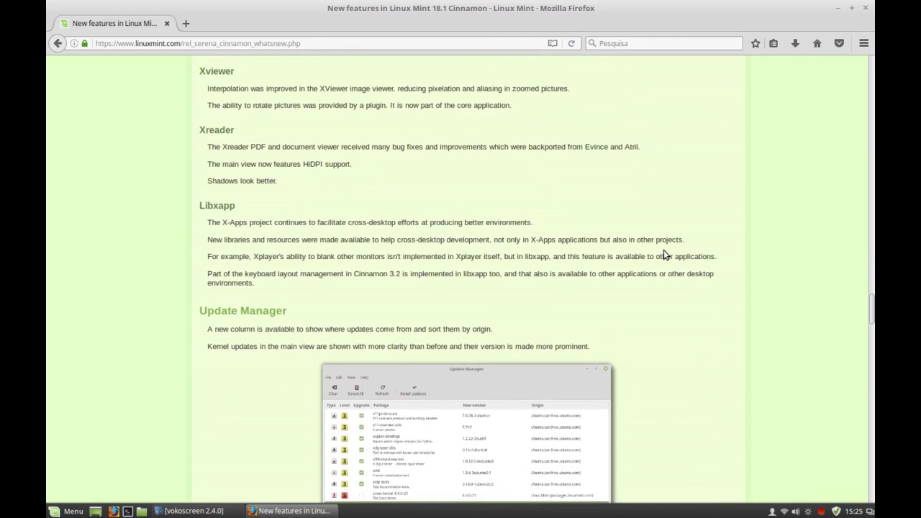
scroll(663, 251, down, 1)
scroll(664, 250, down, 3)
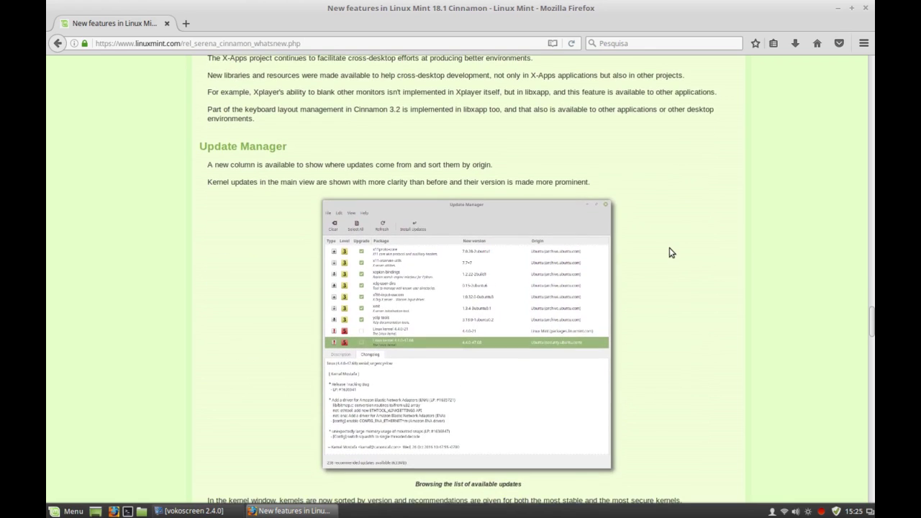
scroll(669, 253, down, 4)
scroll(668, 254, down, 2)
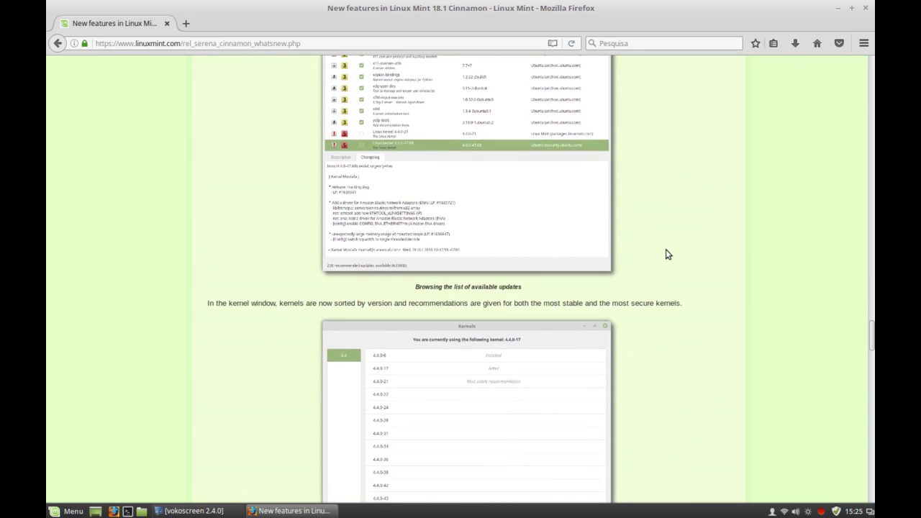
scroll(669, 253, down, 3)
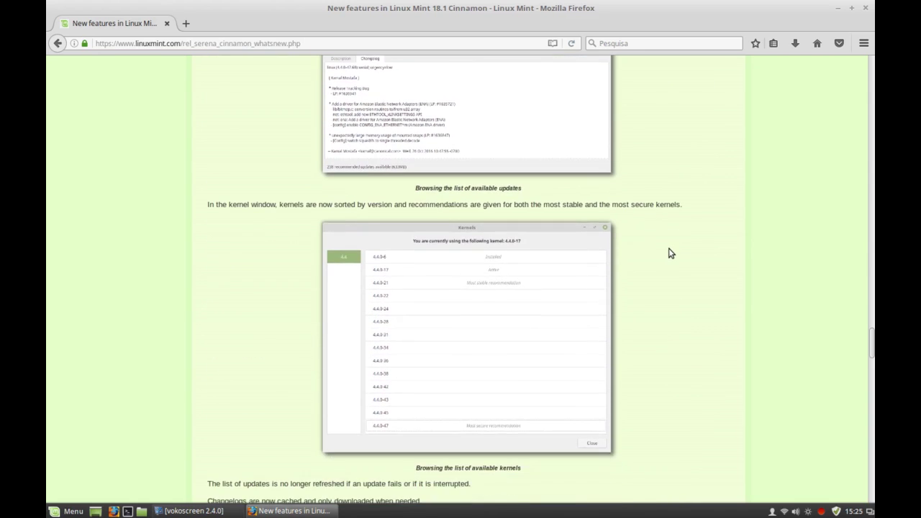
Read the remaining notes from Language Settings and Input Methods through Software Sources, MDM and artwork improvements to the LTS strategy.
scroll(669, 254, down, 7)
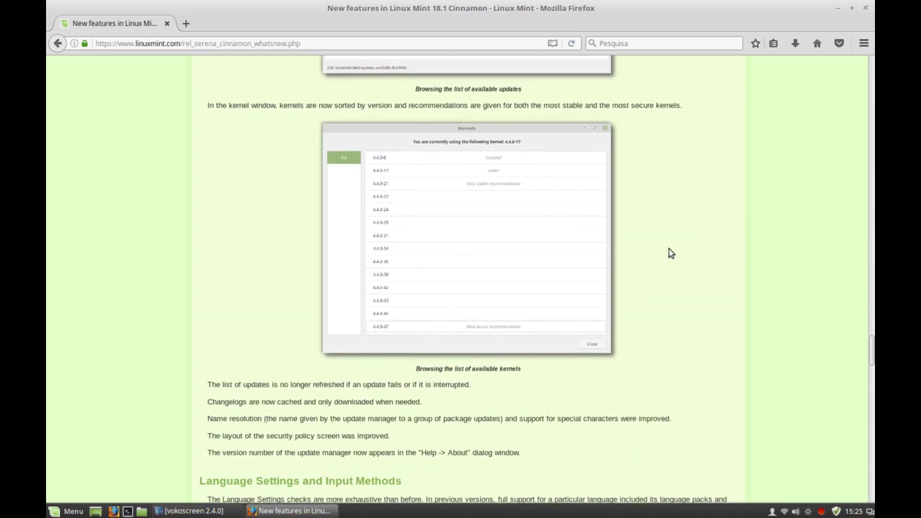
scroll(669, 254, down, 2)
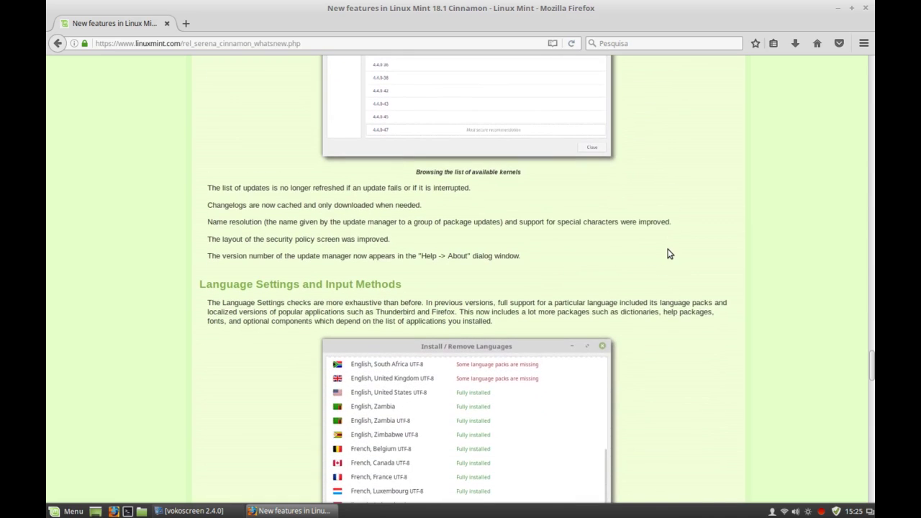
scroll(670, 253, down, 5)
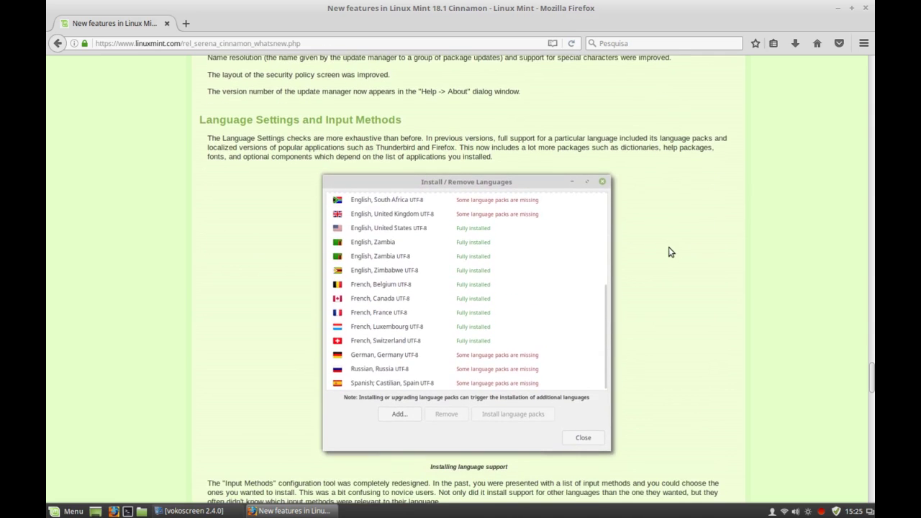
scroll(670, 251, down, 6)
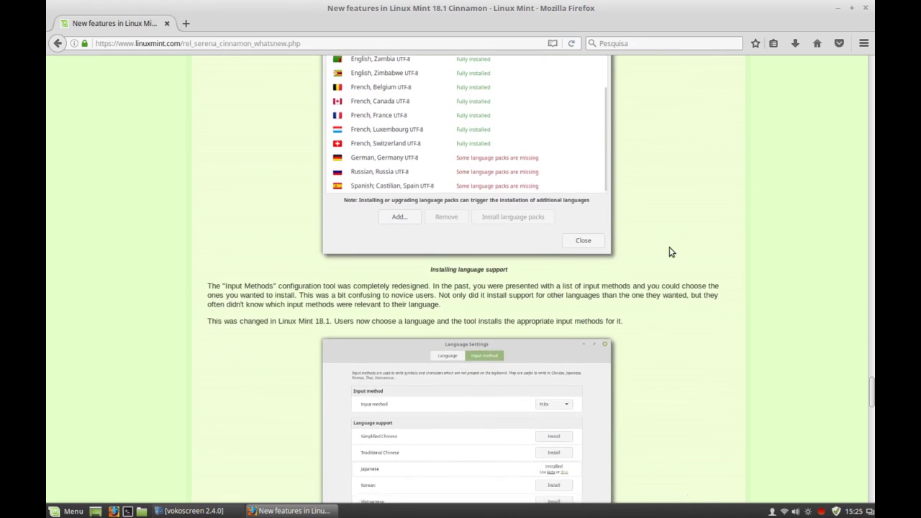
scroll(672, 252, down, 9)
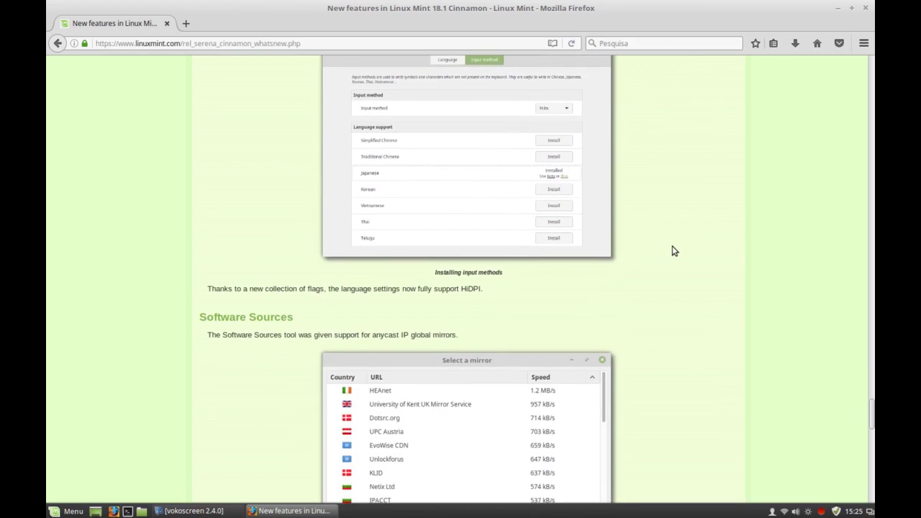
scroll(675, 250, down, 8)
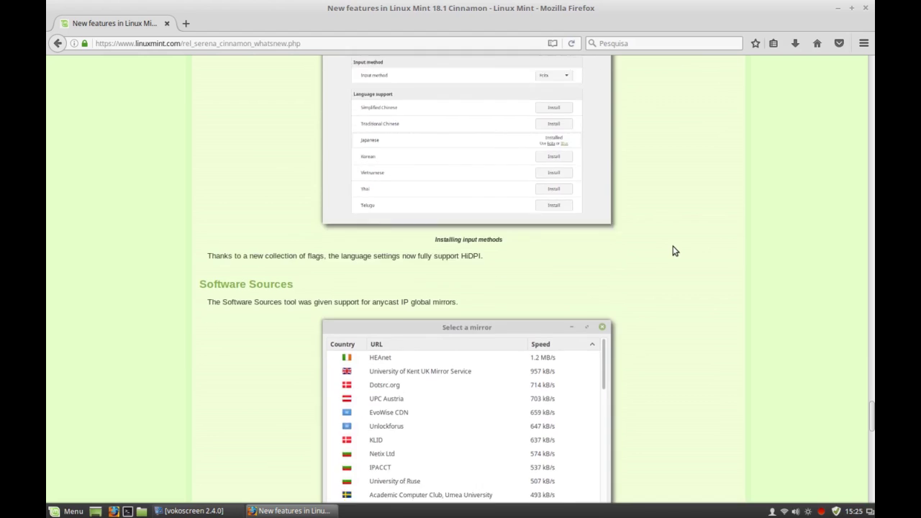
scroll(675, 251, down, 9)
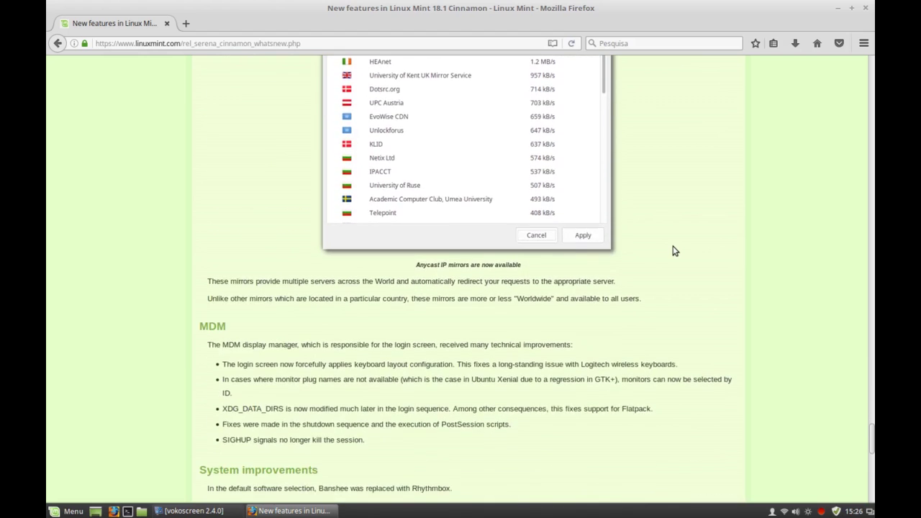
scroll(675, 251, down, 10)
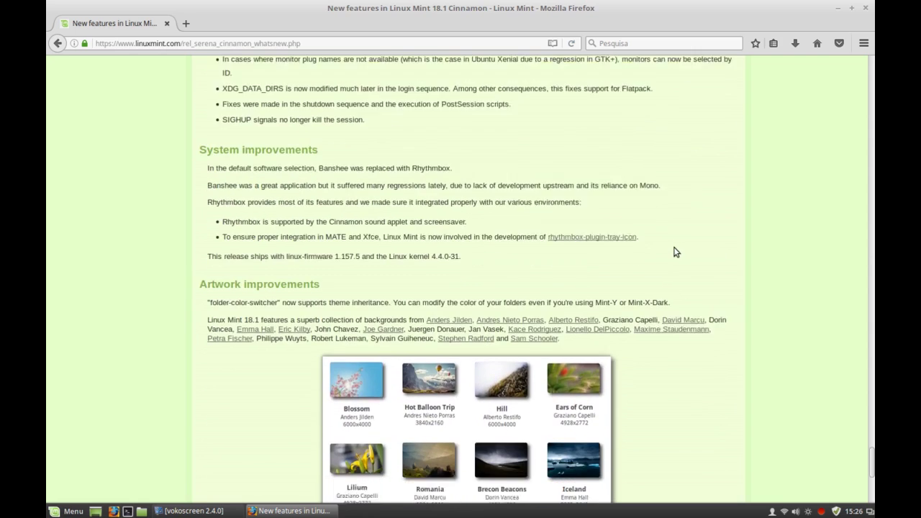
scroll(675, 251, down, 3)
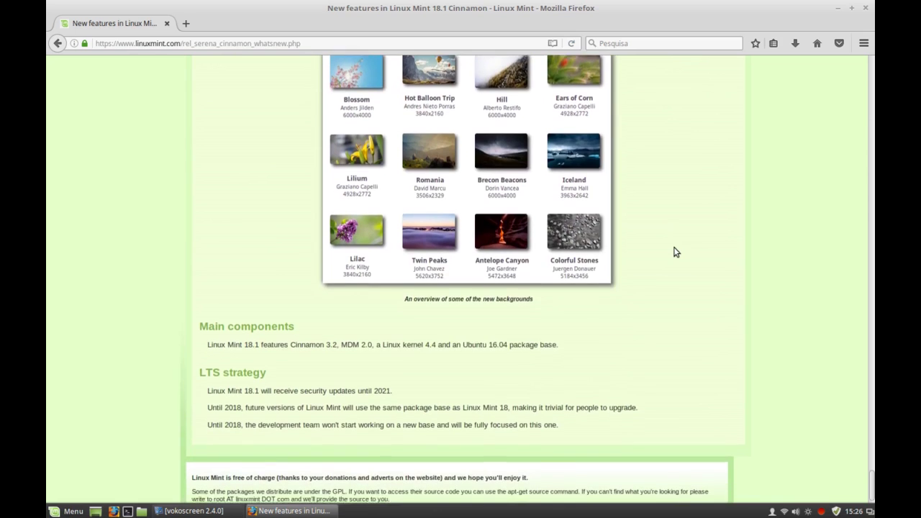
Review the new features page backwards from the LTS strategy through Update Manager and Xplayer to the Xed search bar section.
scroll(676, 252, up, 10)
scroll(675, 252, up, 13)
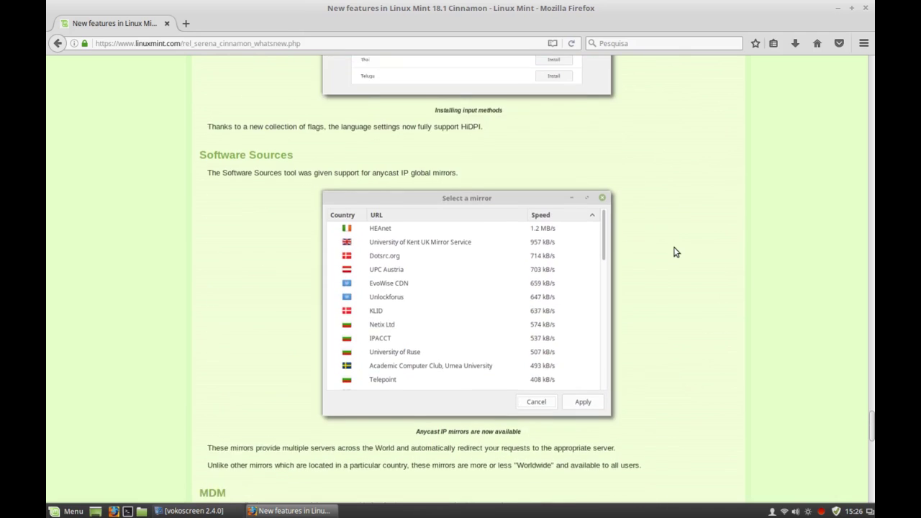
scroll(675, 252, up, 9)
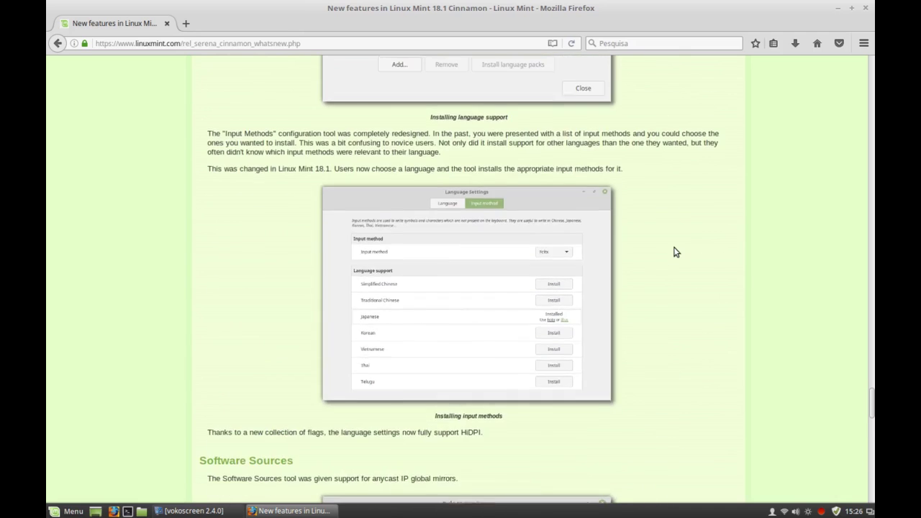
scroll(675, 252, up, 11)
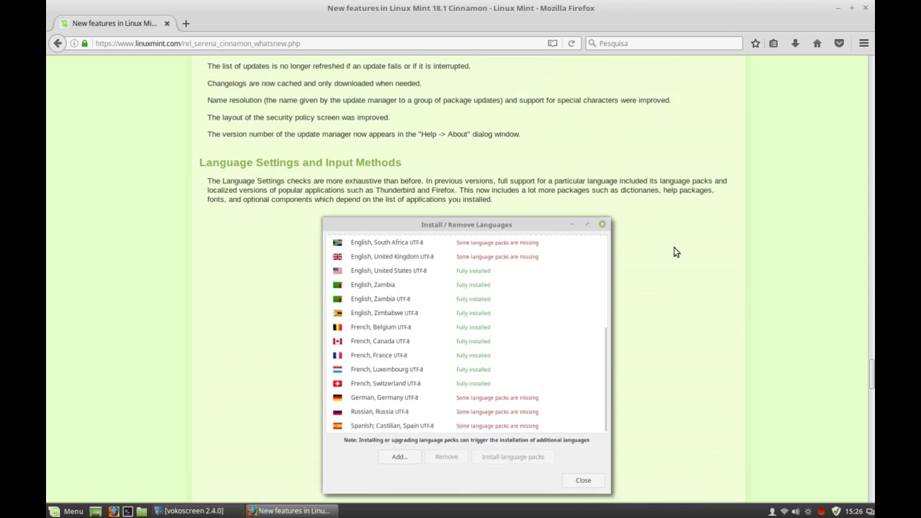
scroll(675, 252, up, 9)
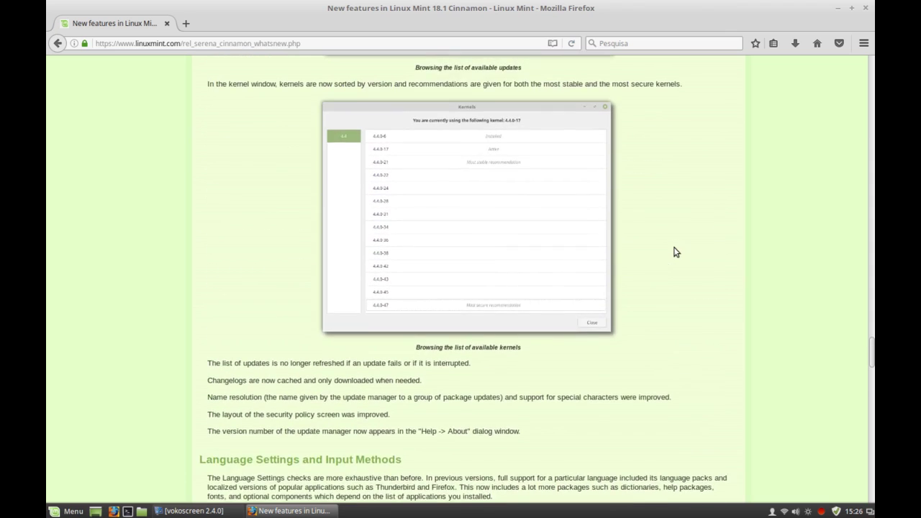
scroll(675, 252, up, 9)
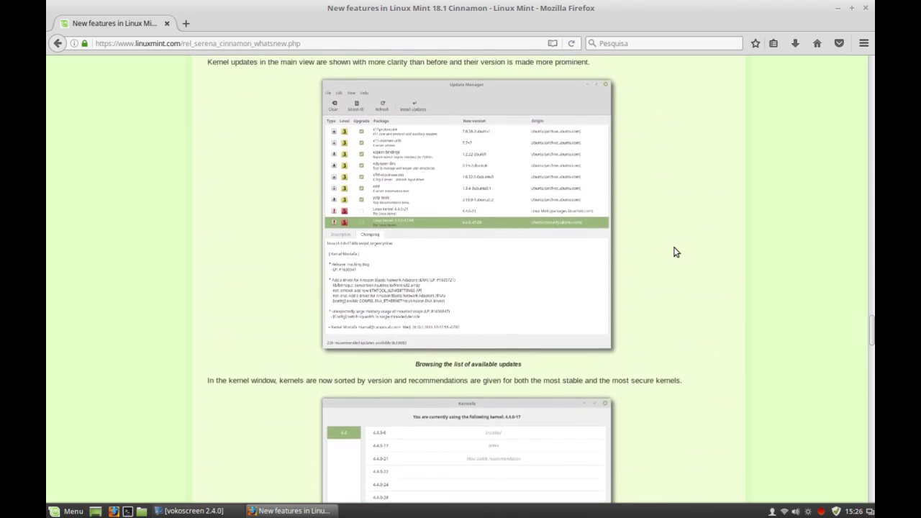
scroll(675, 252, up, 13)
scroll(675, 252, up, 4)
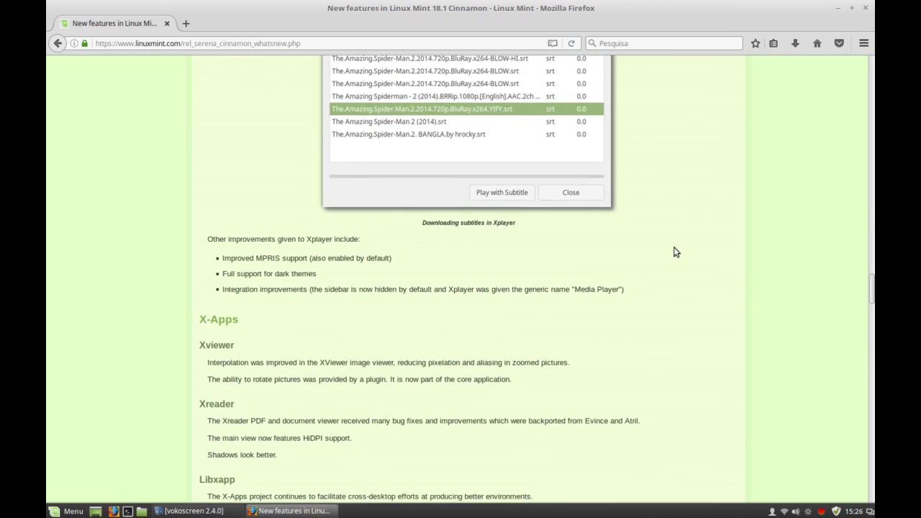
scroll(675, 252, up, 4)
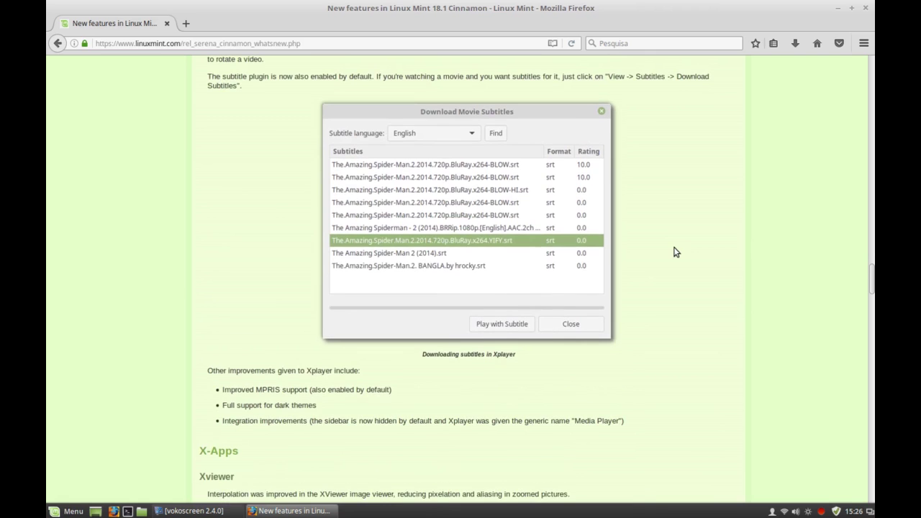
scroll(675, 252, up, 2)
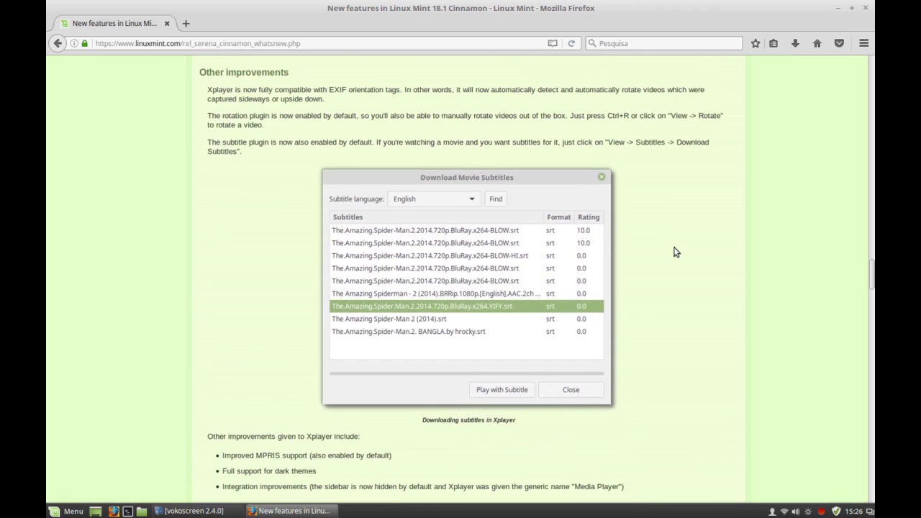
scroll(676, 252, up, 10)
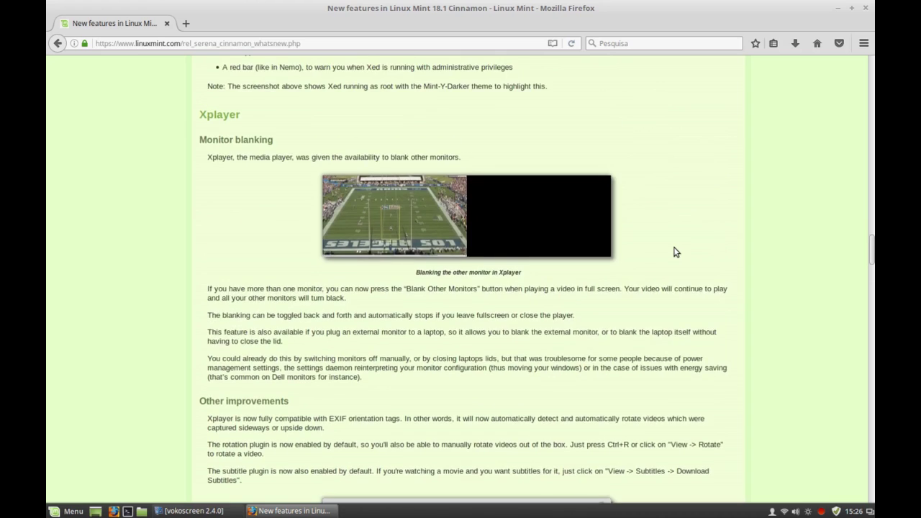
scroll(675, 252, up, 11)
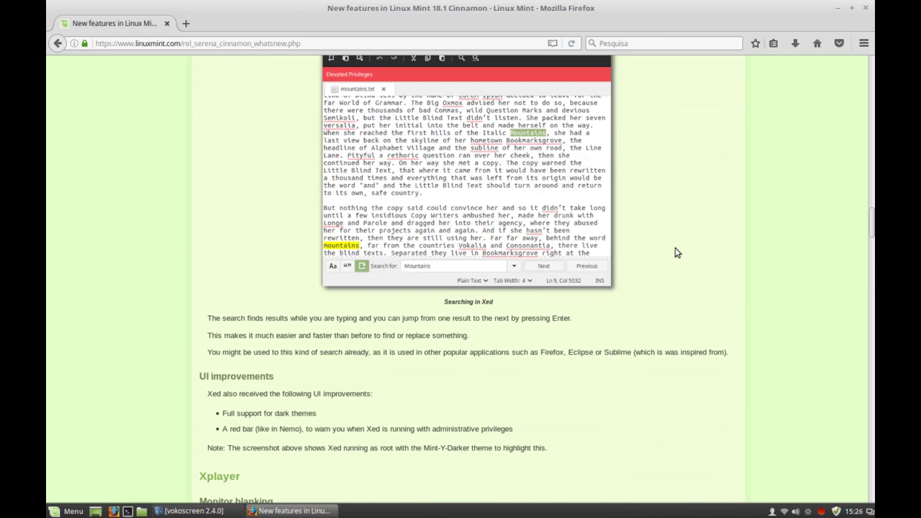
scroll(664, 259, up, 8)
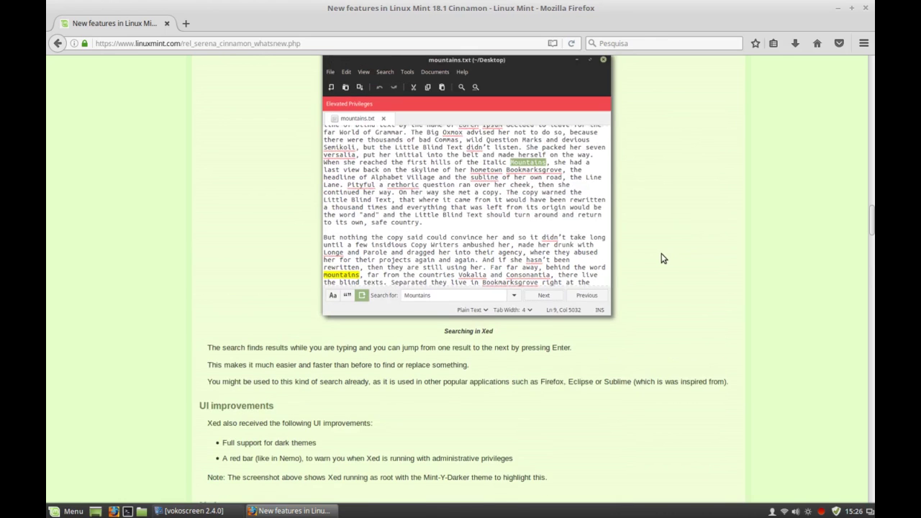
Review the new features page backwards from the Xed search bar through the Cinnamon 3.2 sections to the introduction.
scroll(663, 258, up, 10)
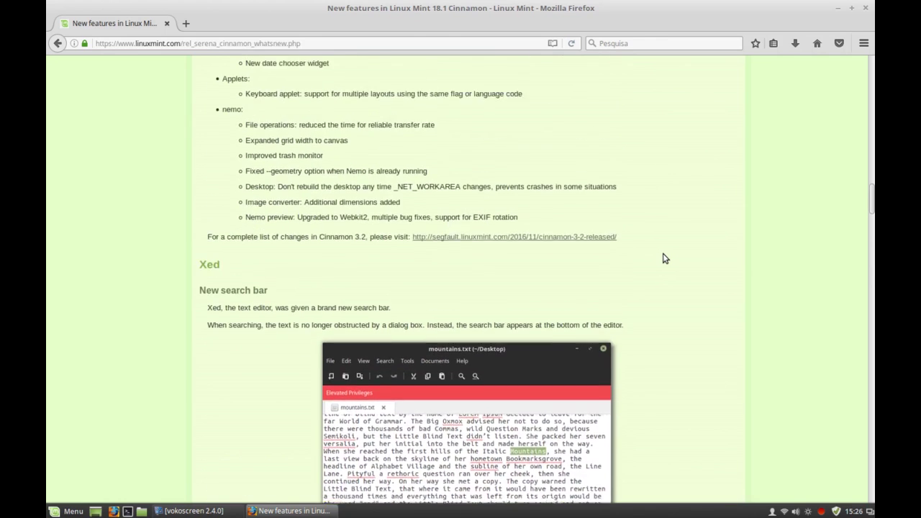
scroll(663, 258, up, 5)
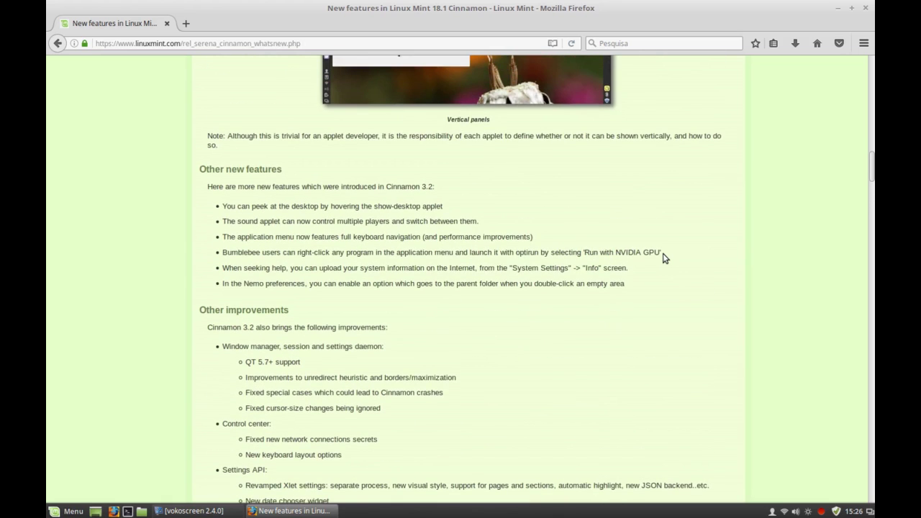
scroll(664, 258, up, 7)
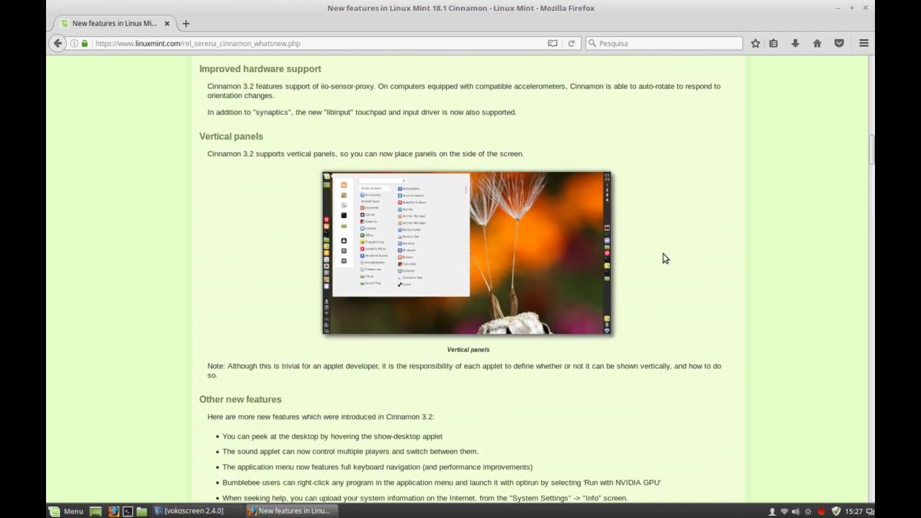
scroll(663, 259, up, 9)
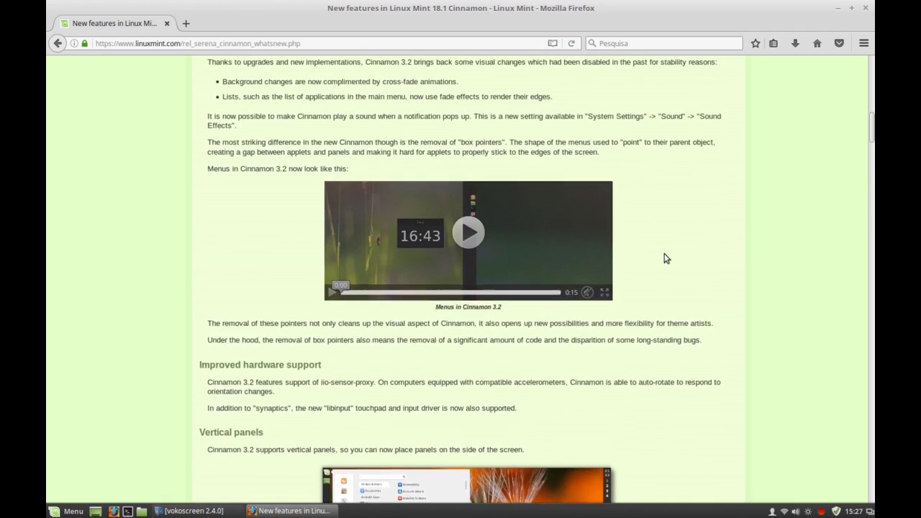
scroll(665, 258, up, 10)
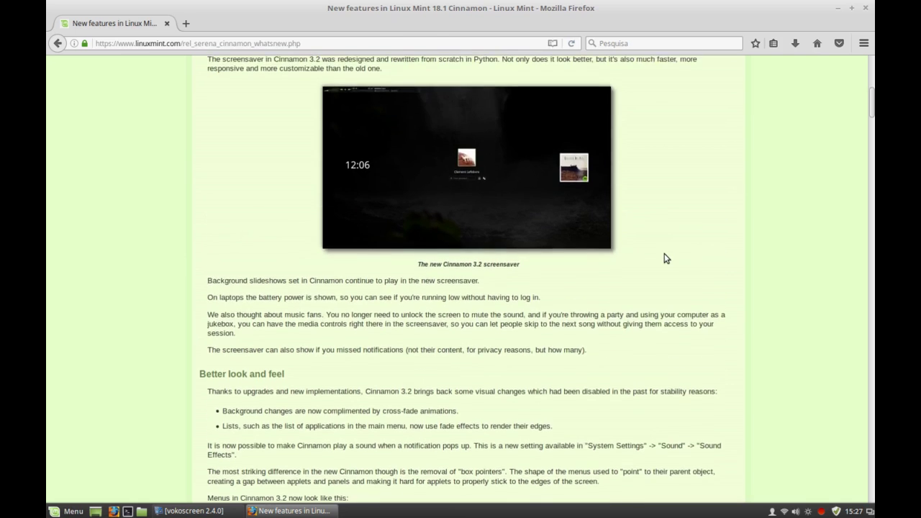
scroll(666, 259, up, 10)
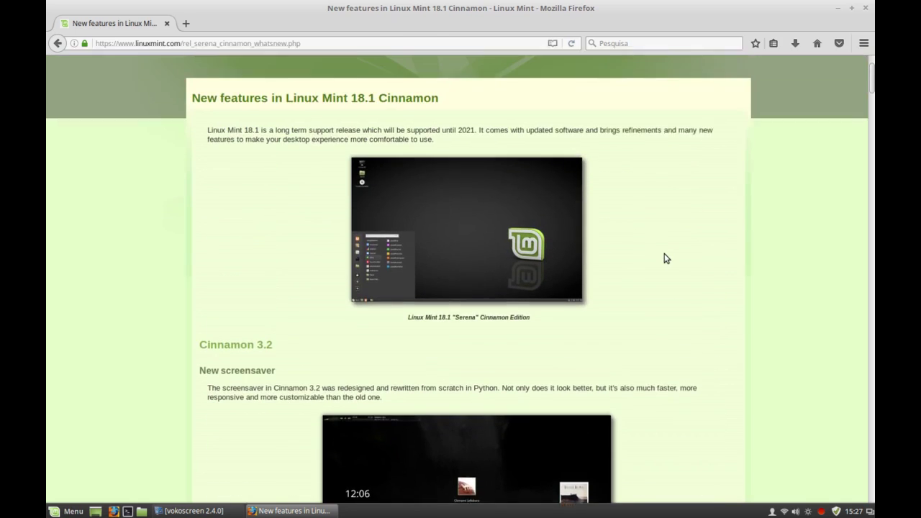
scroll(667, 258, up, 3)
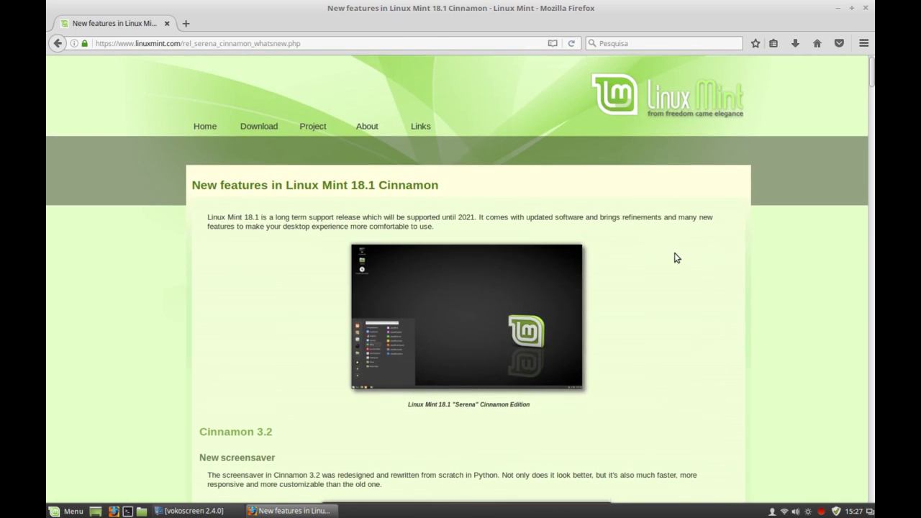
Check the installed Firefox version in its About information and close the browser.
click(864, 44)
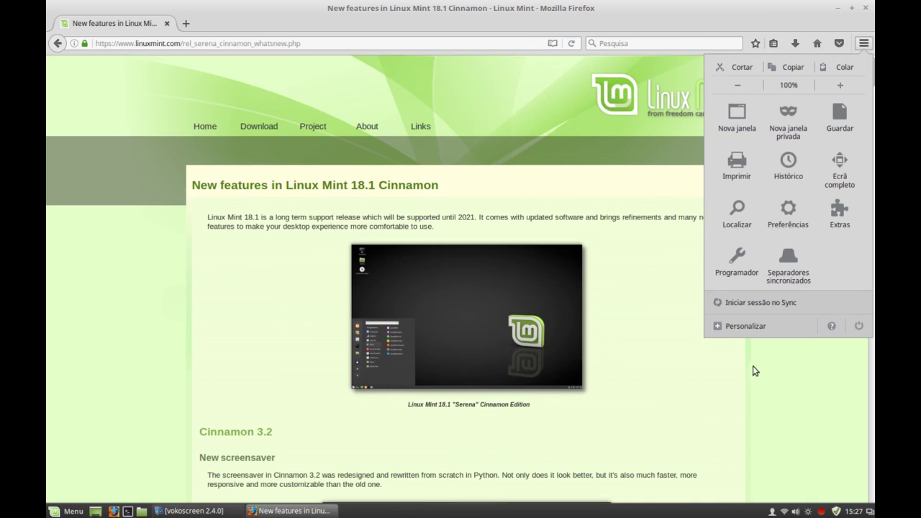
click(832, 327)
click(792, 203)
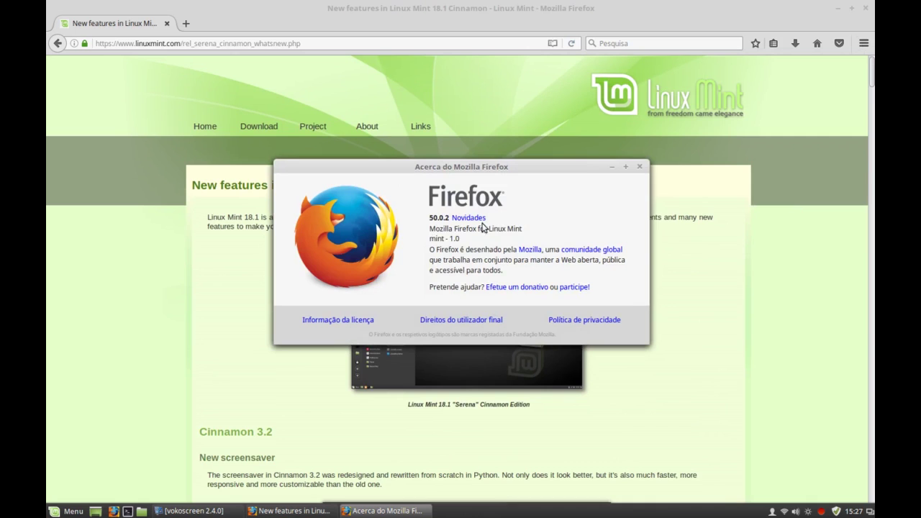
click(639, 167)
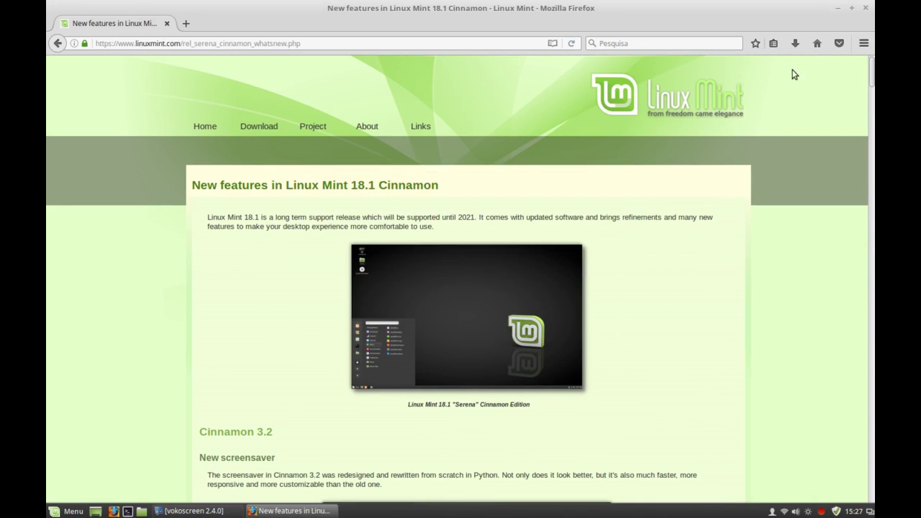
click(867, 8)
Look through the Acessórios applications, open the USB device formatter to view its options, and close it.
click(65, 510)
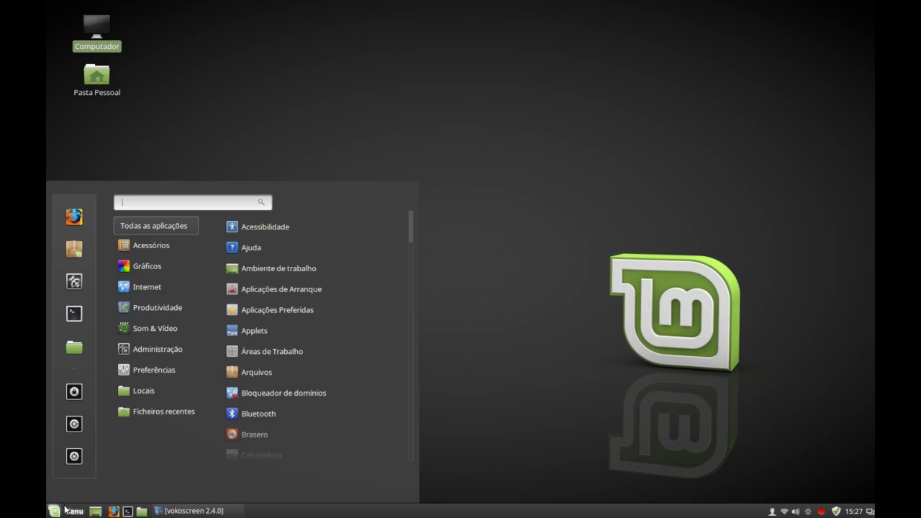
mouse_move(164, 249)
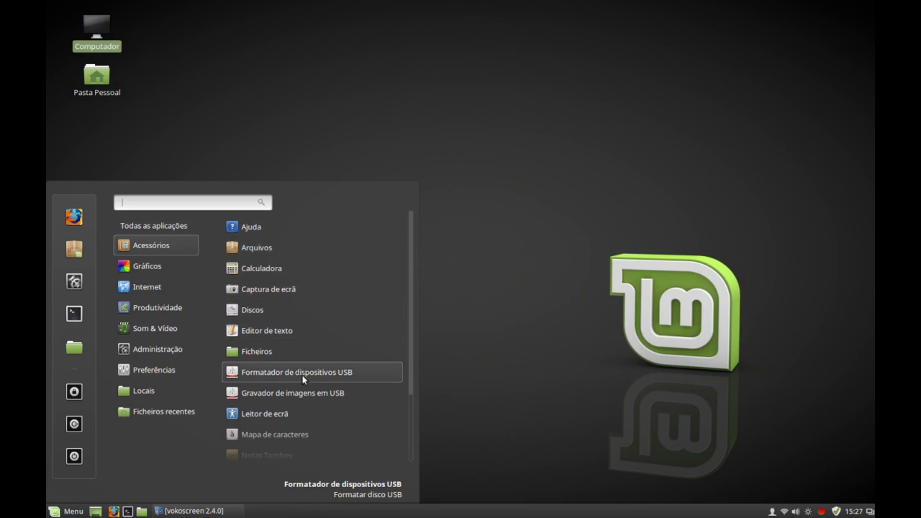
scroll(301, 394, down, 2)
click(483, 248)
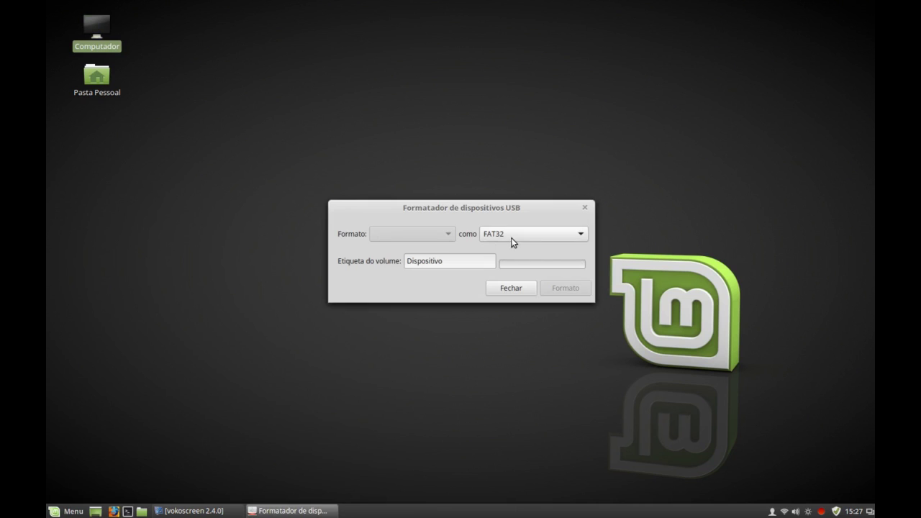
click(586, 210)
Open LibreOffice Calc, check the LibreOffice version in its About information, and close it.
click(62, 509)
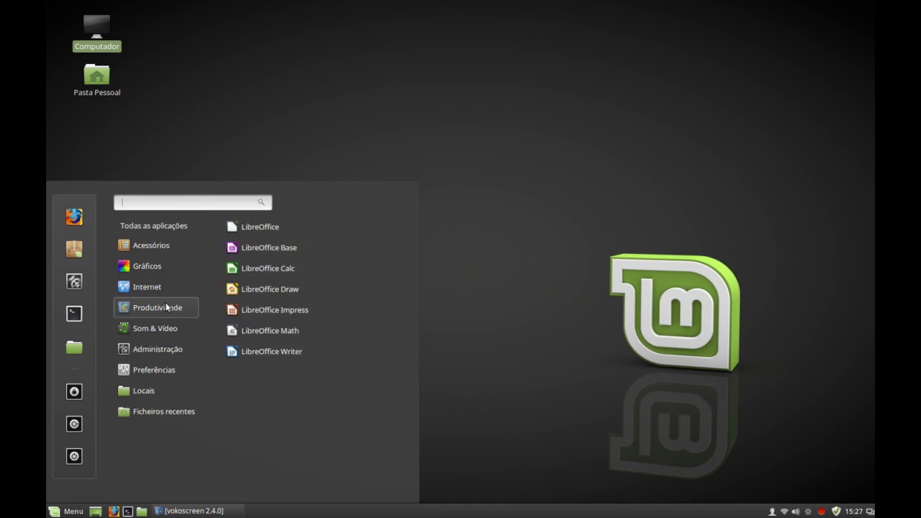
mouse_move(163, 306)
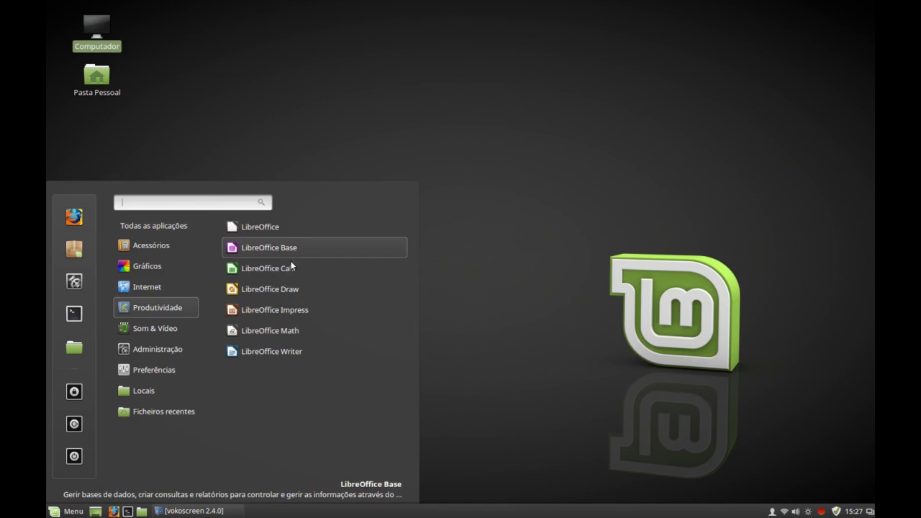
click(280, 270)
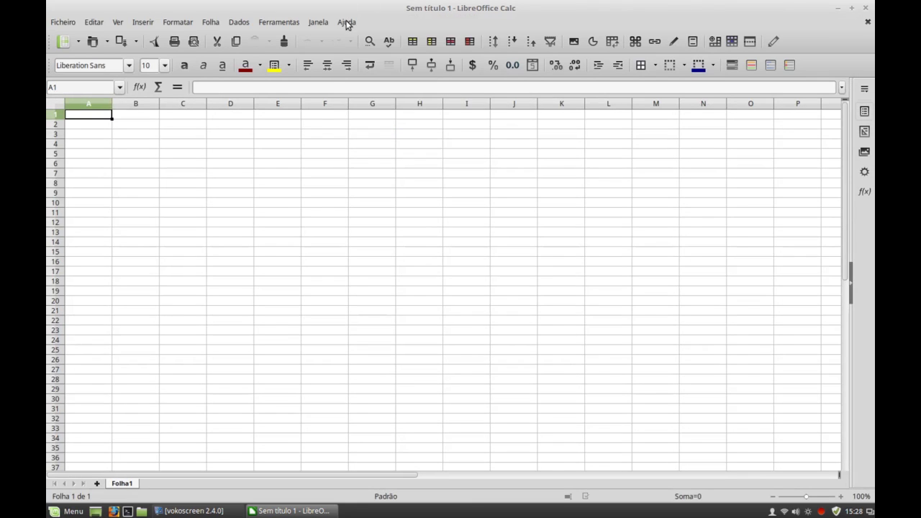
click(347, 22)
click(370, 98)
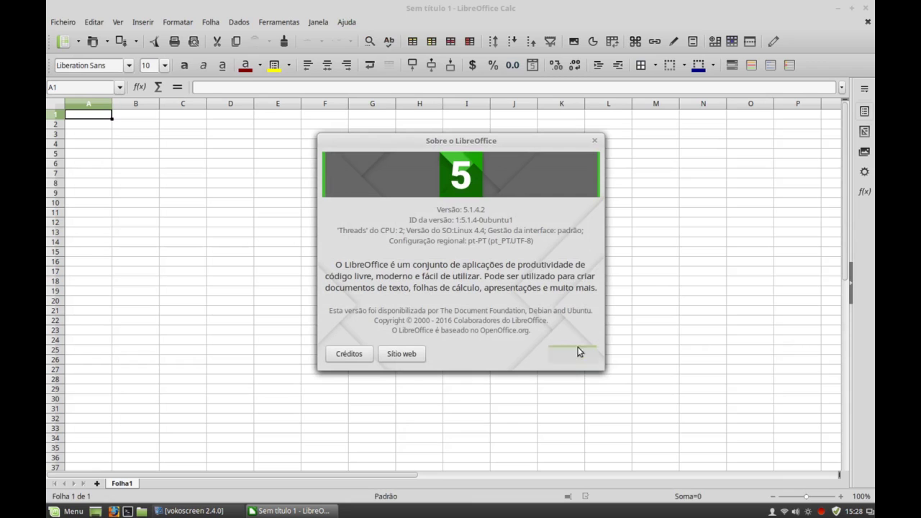
click(572, 355)
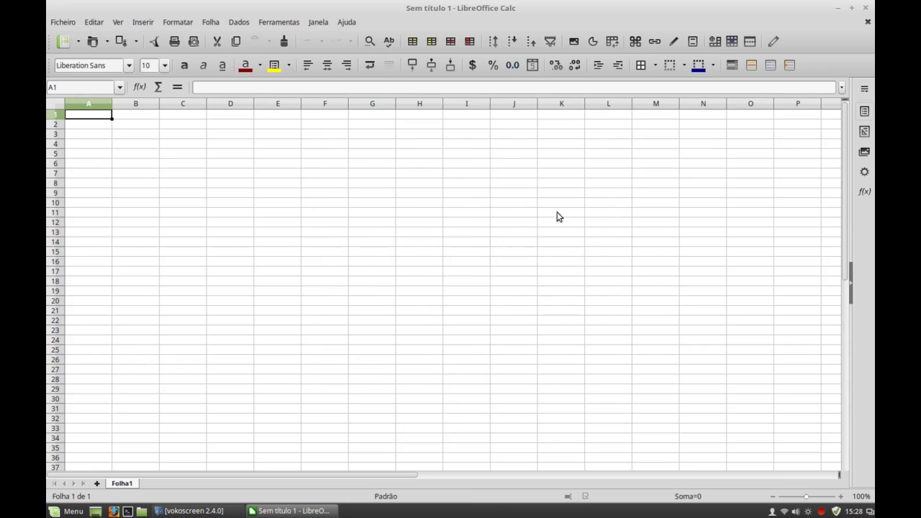
click(866, 8)
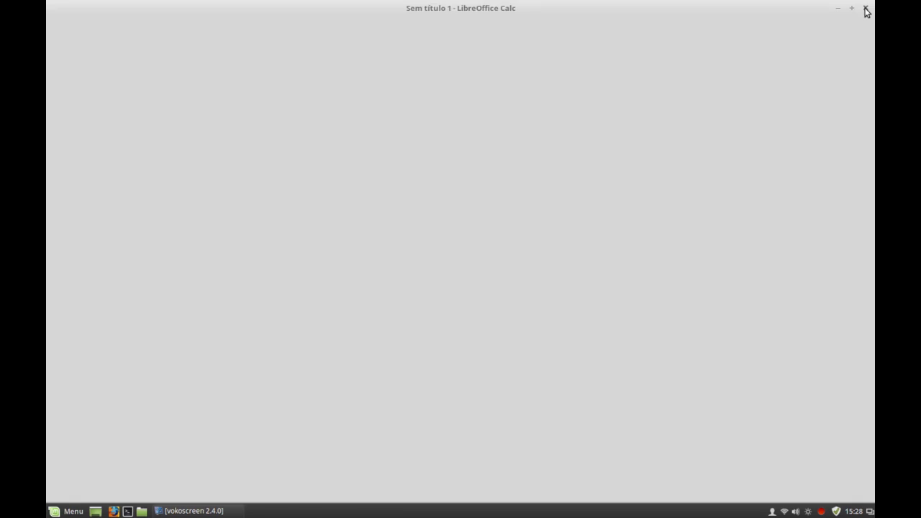
Look through the Acessórios and Gráficos applications, and check the version of Digitalização Simples before closing it.
click(74, 511)
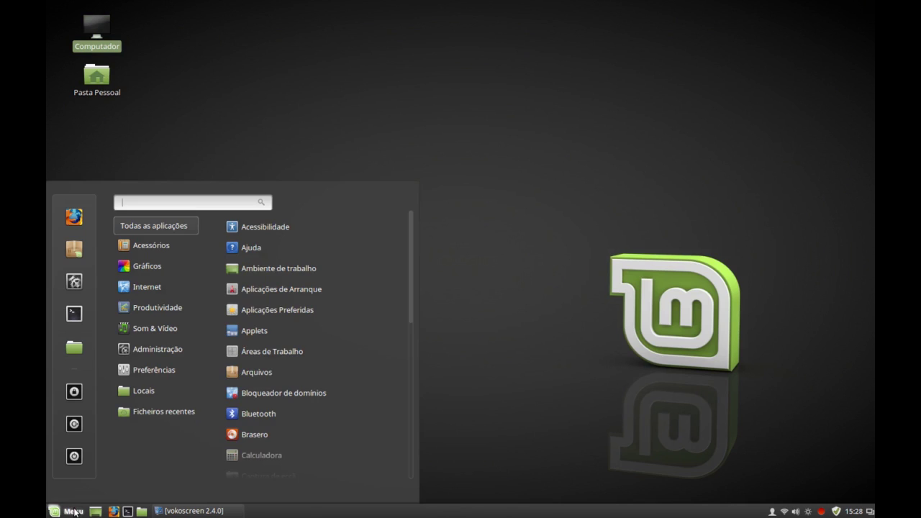
mouse_move(161, 265)
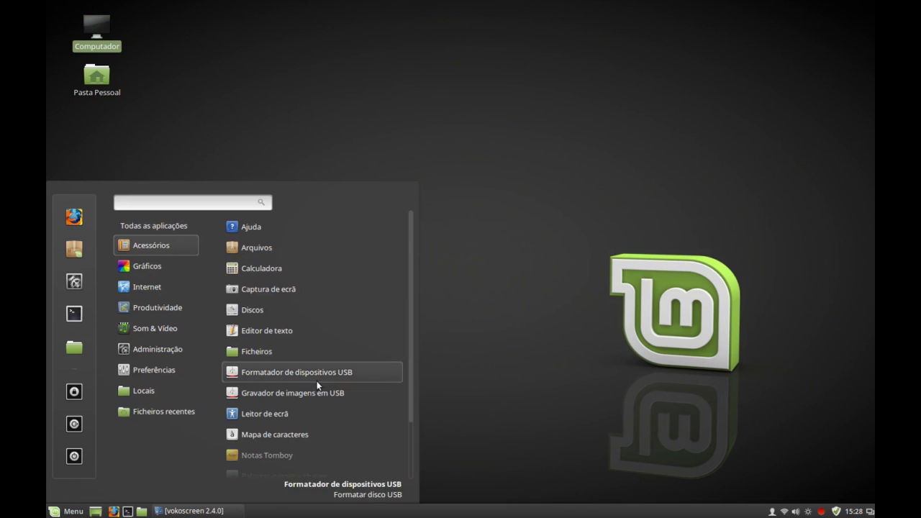
scroll(308, 403, down, 2)
scroll(298, 382, down, 1)
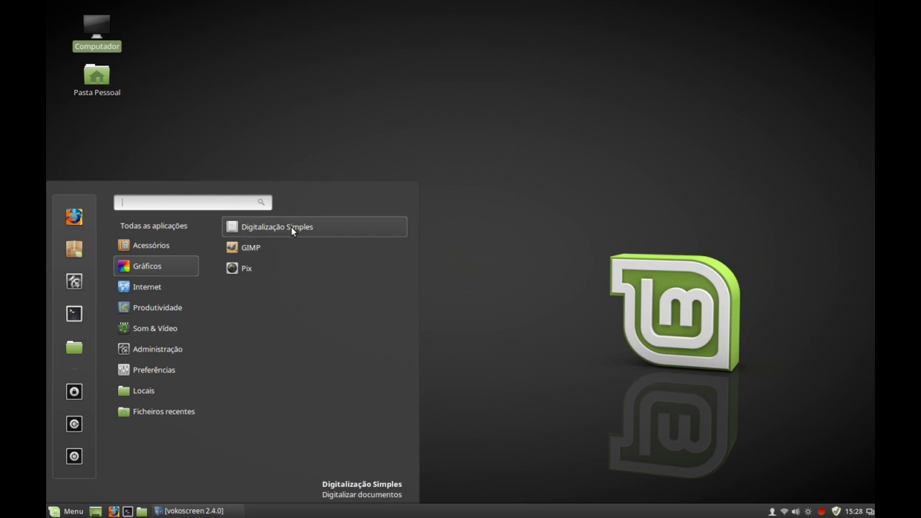
click(291, 227)
click(367, 155)
click(380, 183)
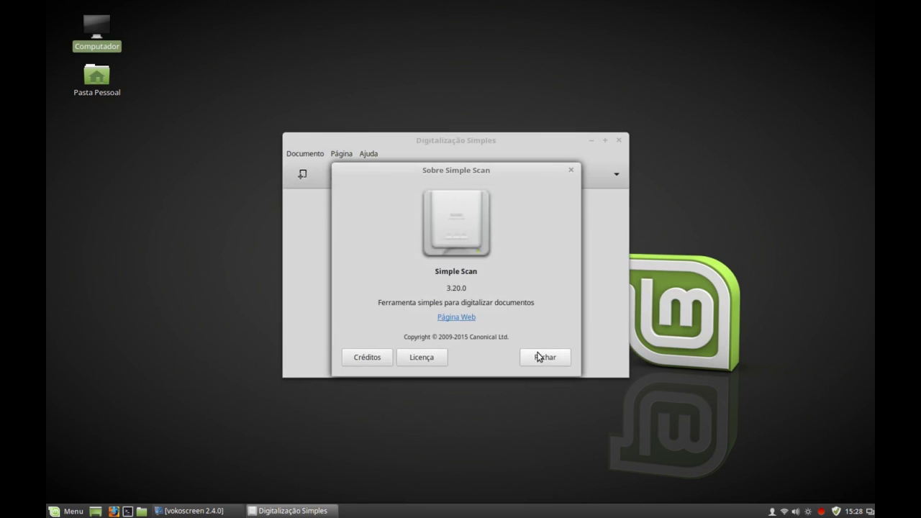
click(539, 357)
drag(485, 136, 437, 80)
click(571, 85)
Launch GIMP from the Gráficos applications and switch it to single-window mode.
click(68, 511)
mouse_move(165, 265)
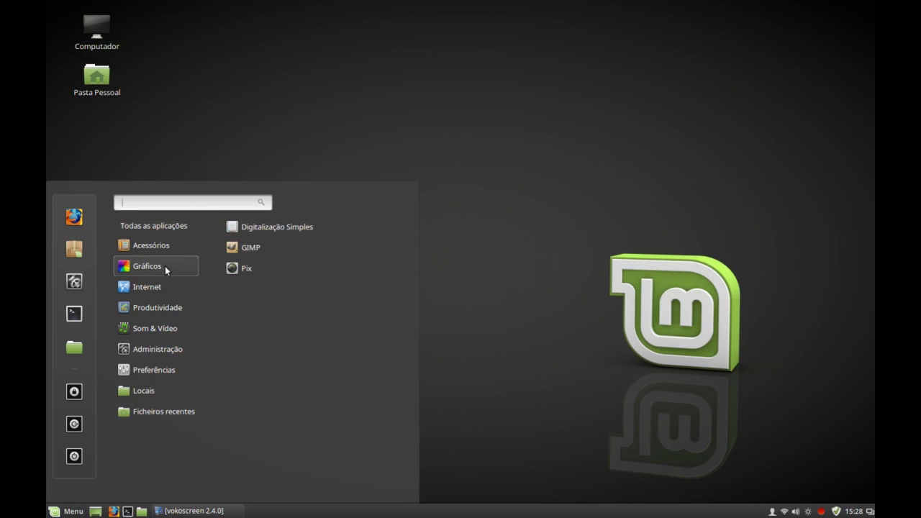
click(250, 248)
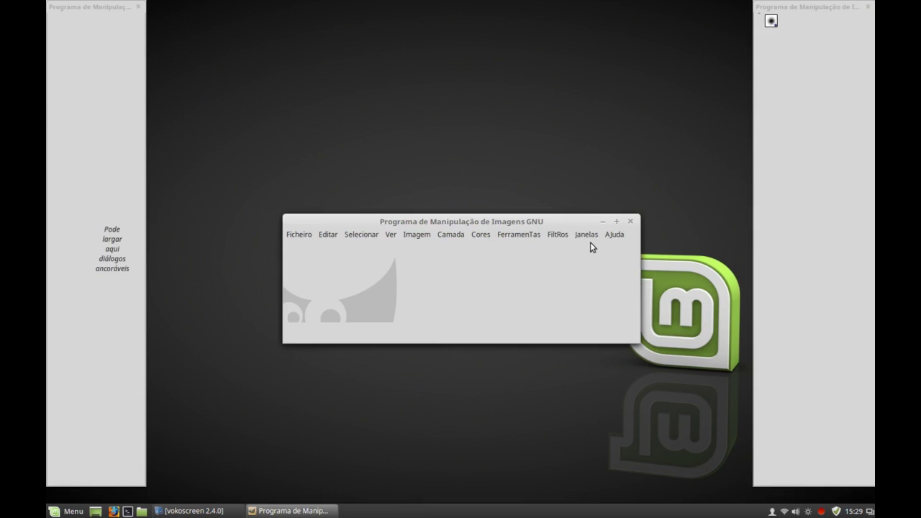
click(588, 234)
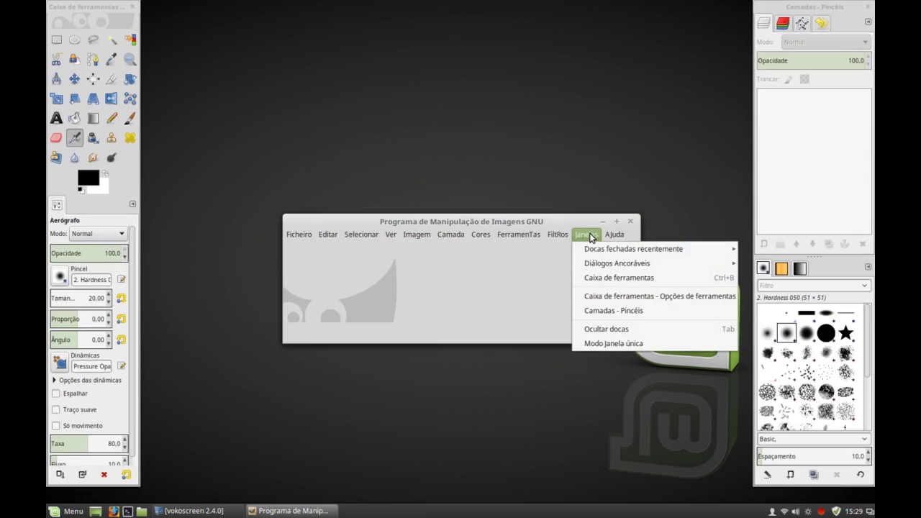
click(603, 347)
click(551, 61)
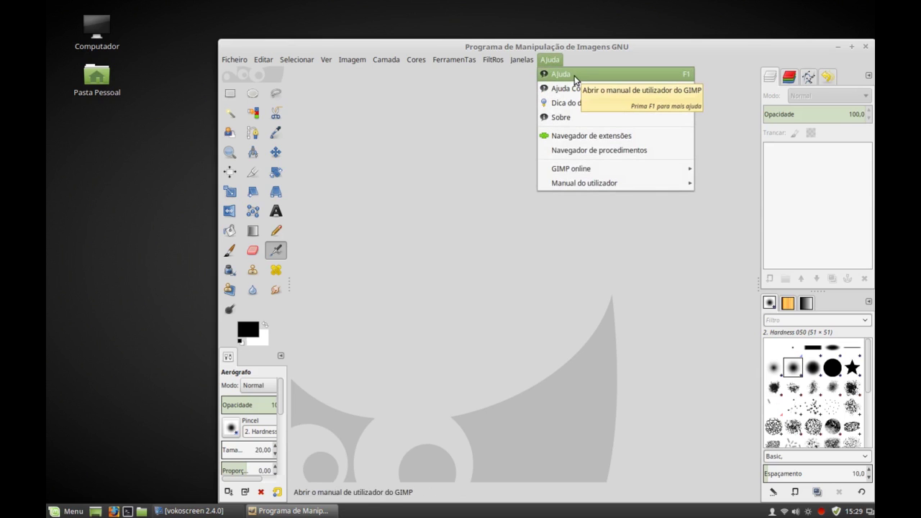
click(576, 76)
drag(641, 46, 543, 19)
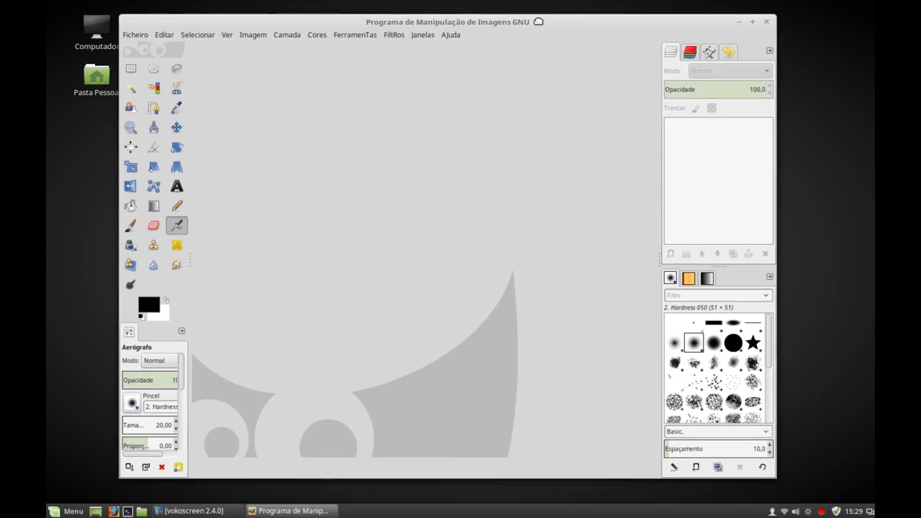
click(453, 33)
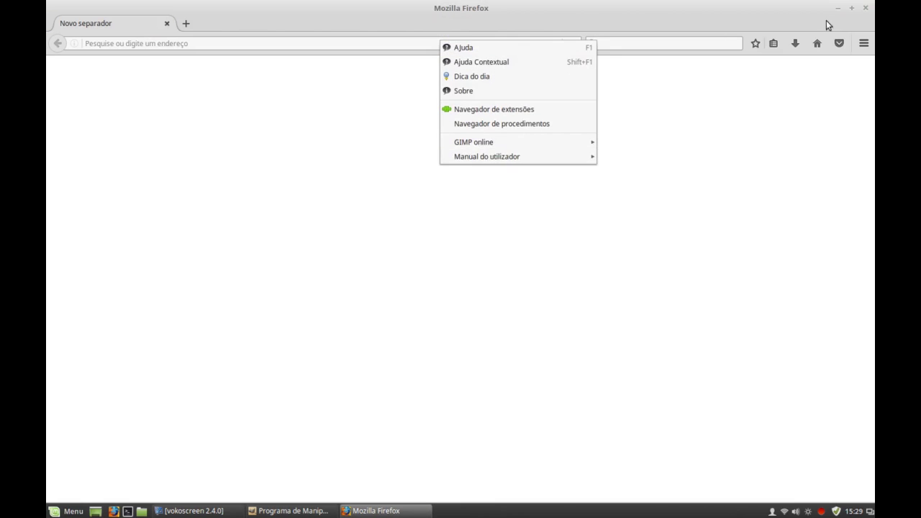
click(864, 9)
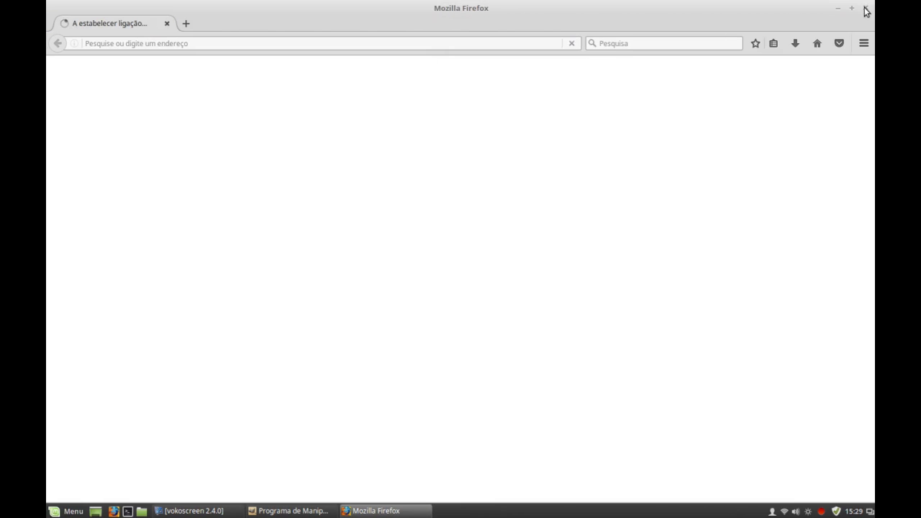
click(863, 9)
Check the GIMP version in its About information and close the program.
click(452, 33)
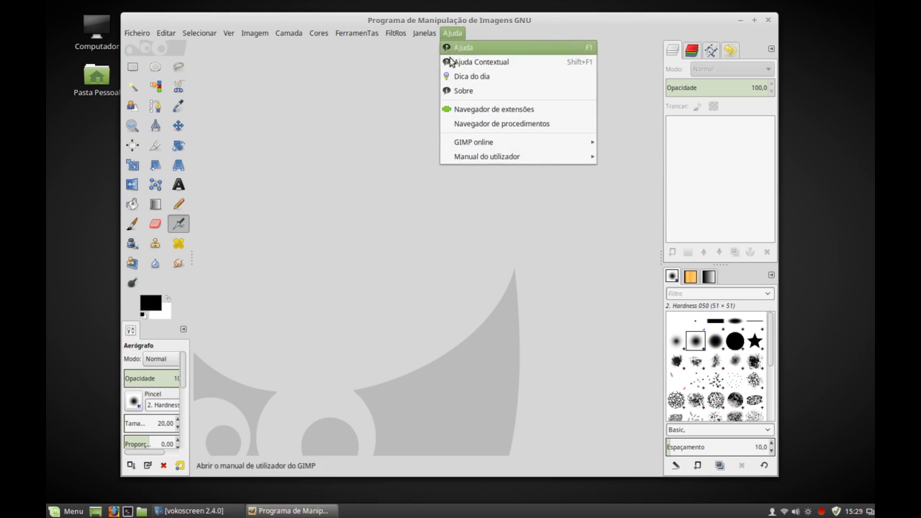
click(465, 91)
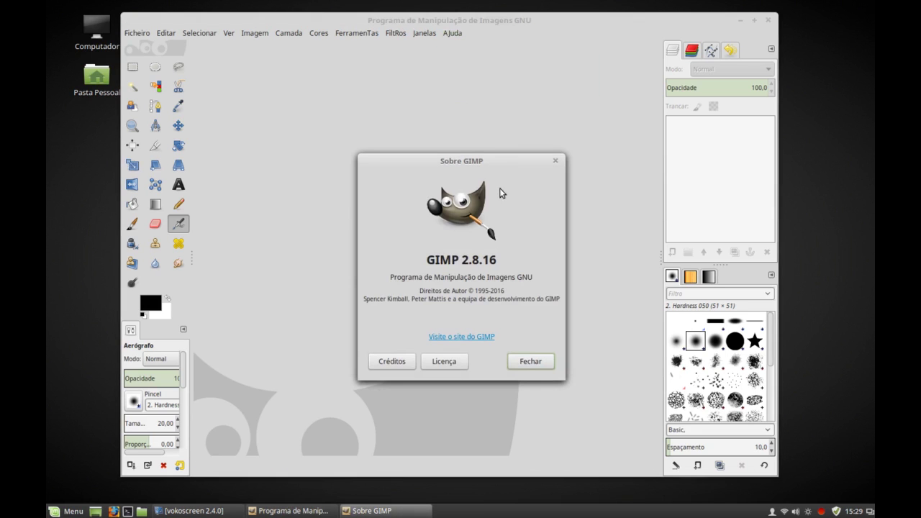
click(534, 361)
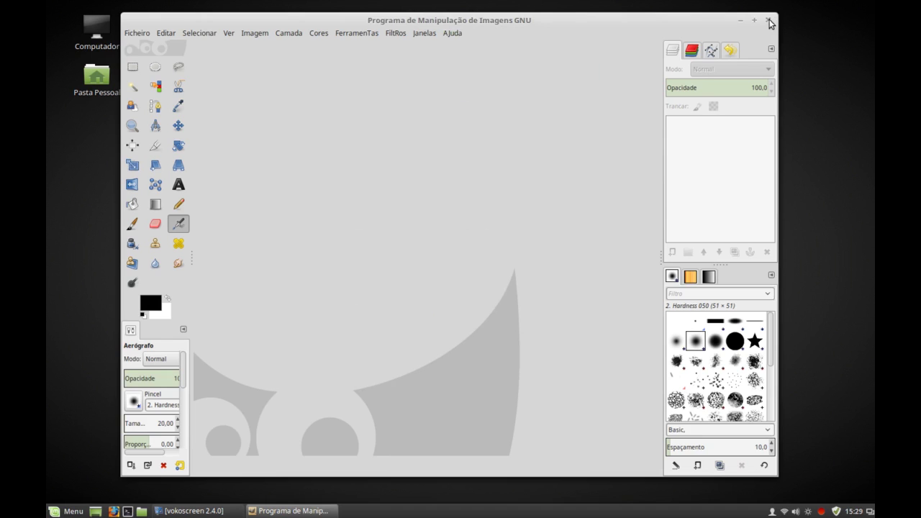
click(768, 22)
Open Rhythmbox from the Som & Vídeo applications, check its version in the About information, and close its window.
click(67, 513)
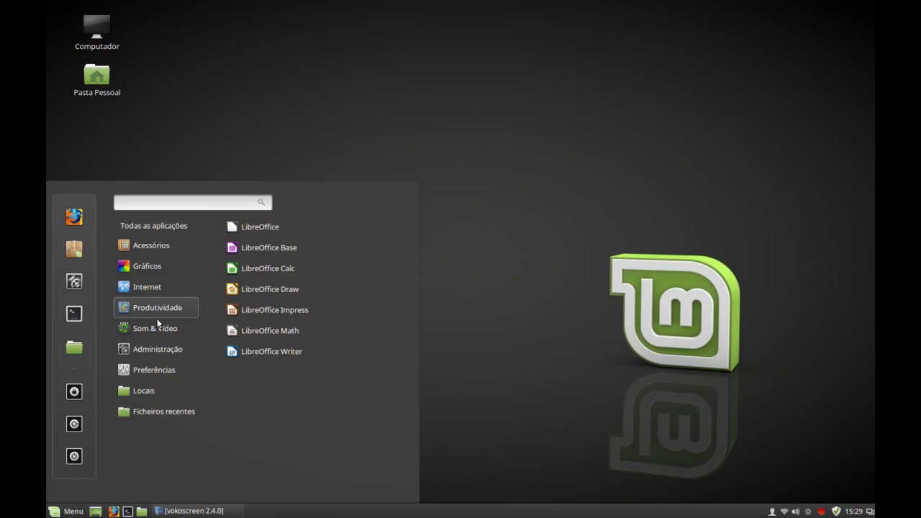
mouse_move(159, 330)
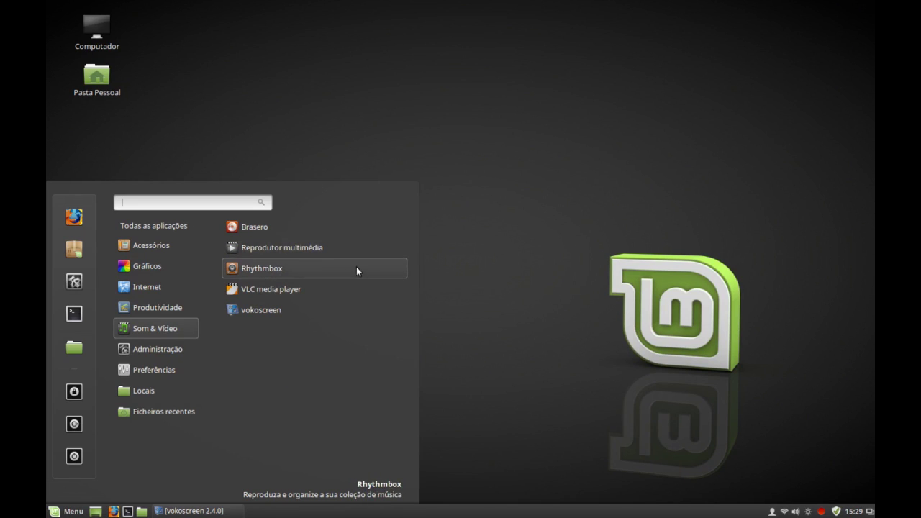
click(294, 271)
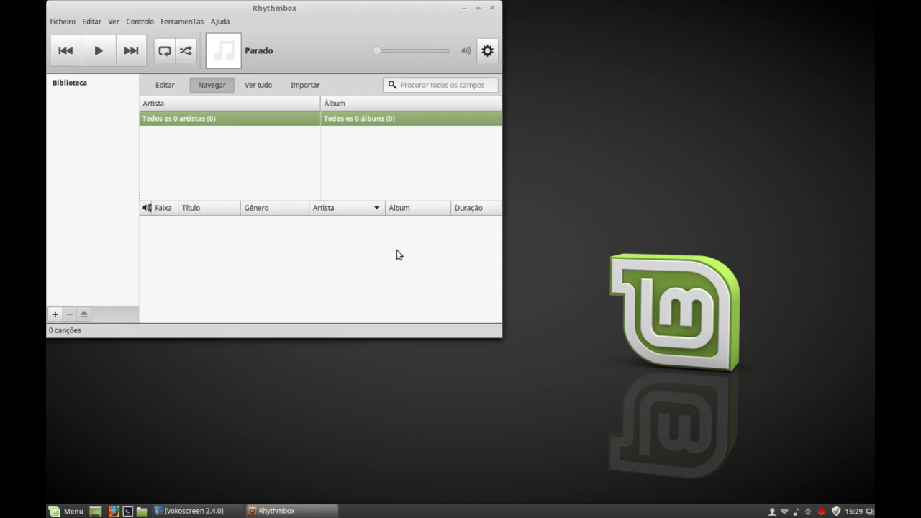
drag(271, 14, 517, 47)
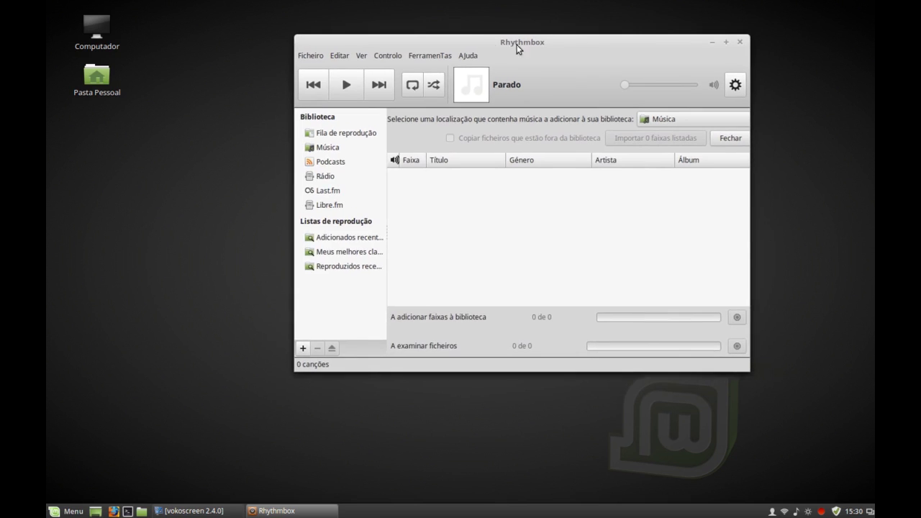
click(469, 56)
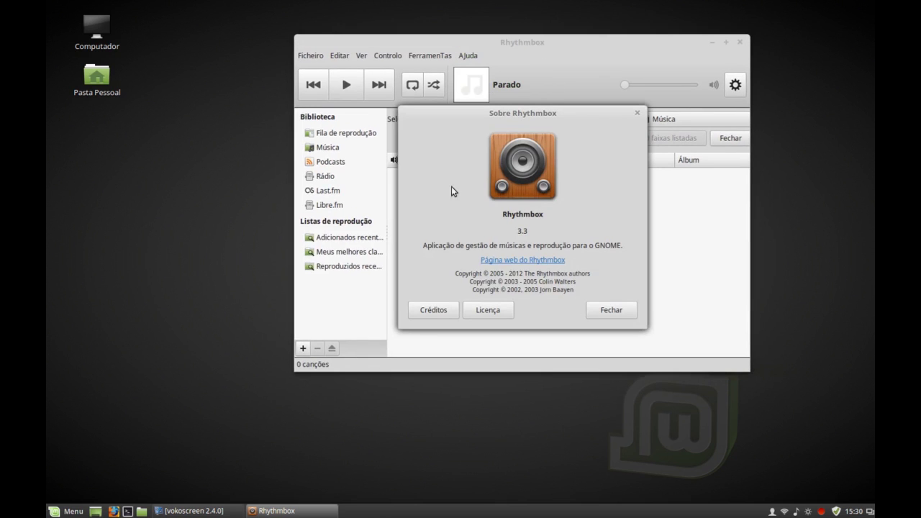
click(613, 310)
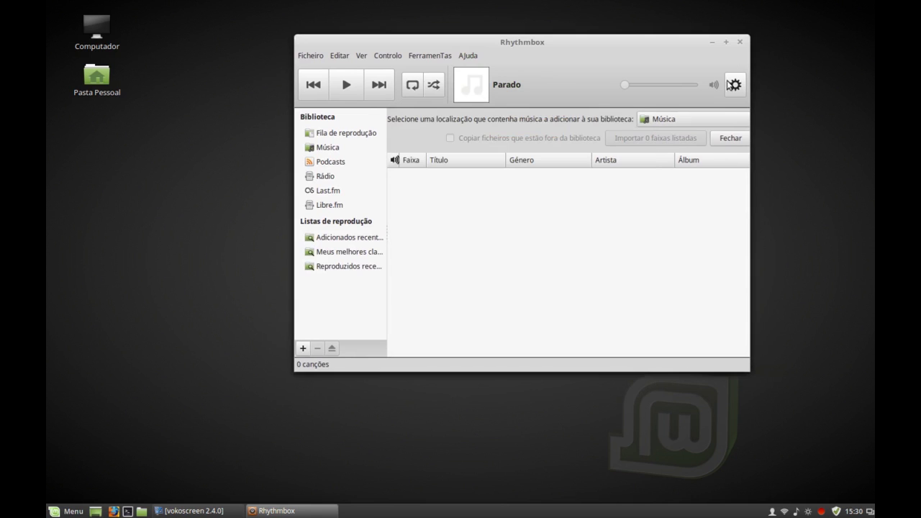
click(742, 43)
Look through the Gráficos, Internet and Produtividade applications, and check the version of Reprodutor multimédia from Som & Vídeo before closing it.
click(66, 511)
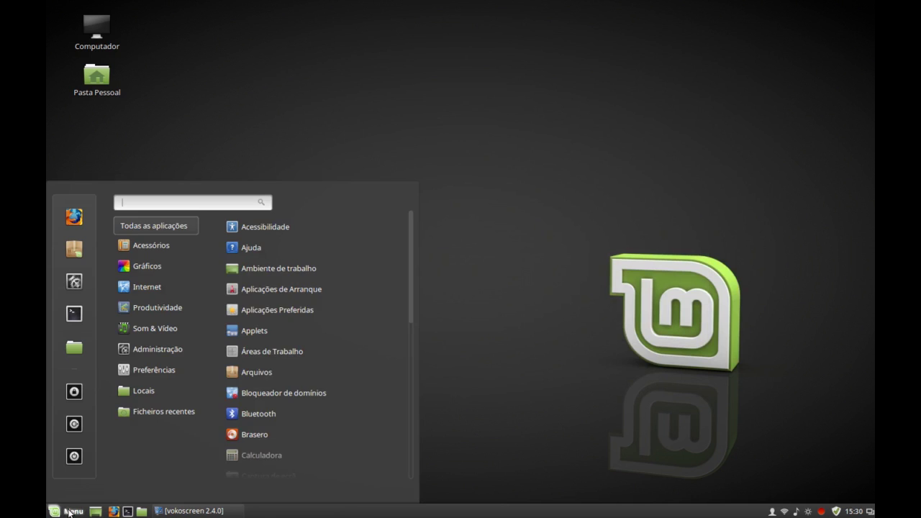
mouse_move(156, 268)
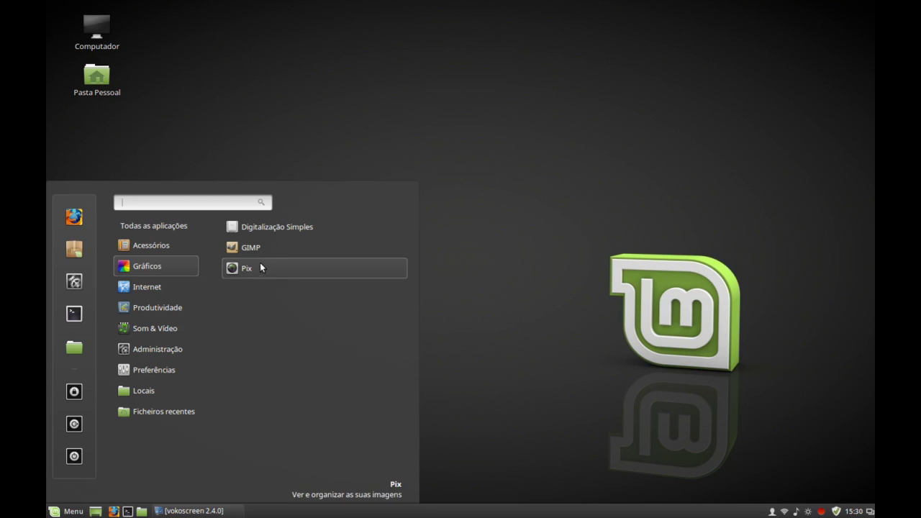
mouse_move(149, 289)
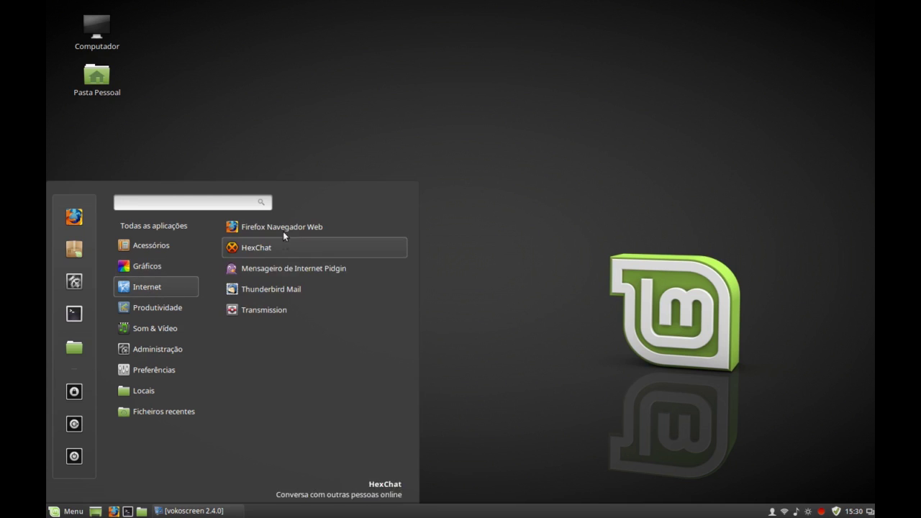
mouse_move(166, 318)
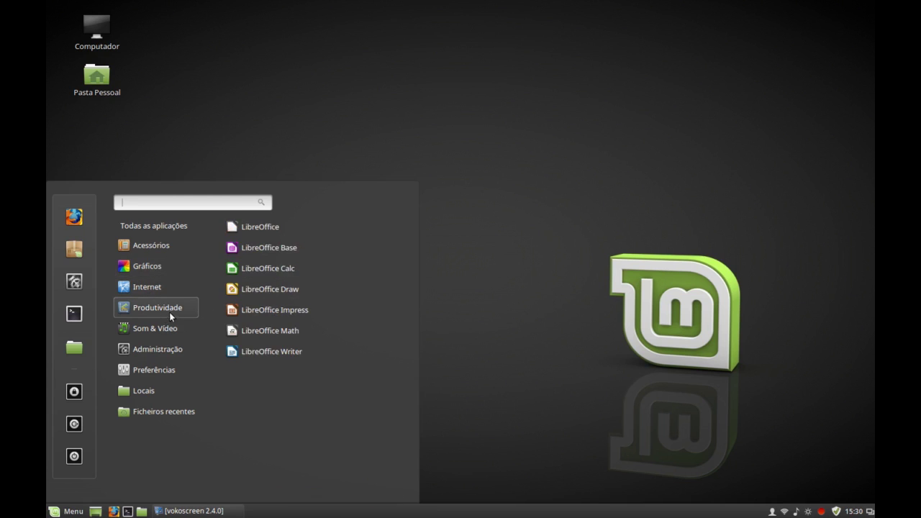
mouse_move(184, 334)
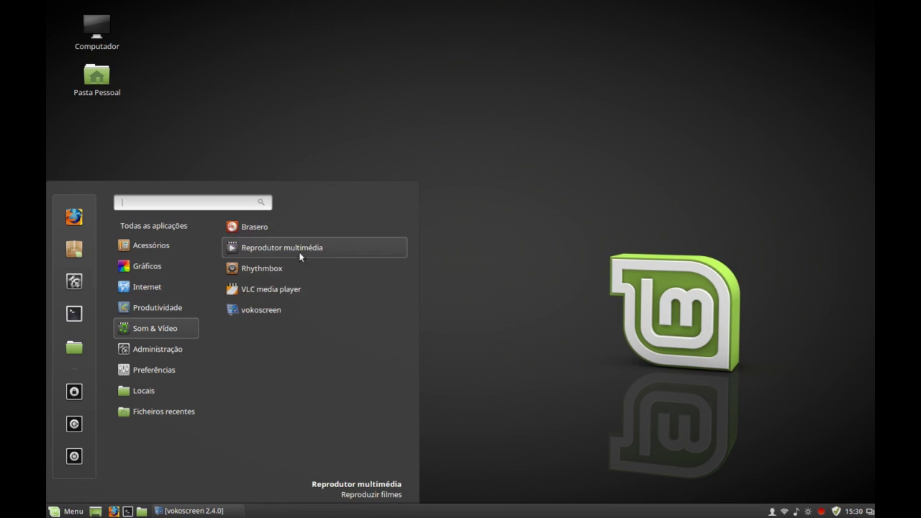
click(334, 252)
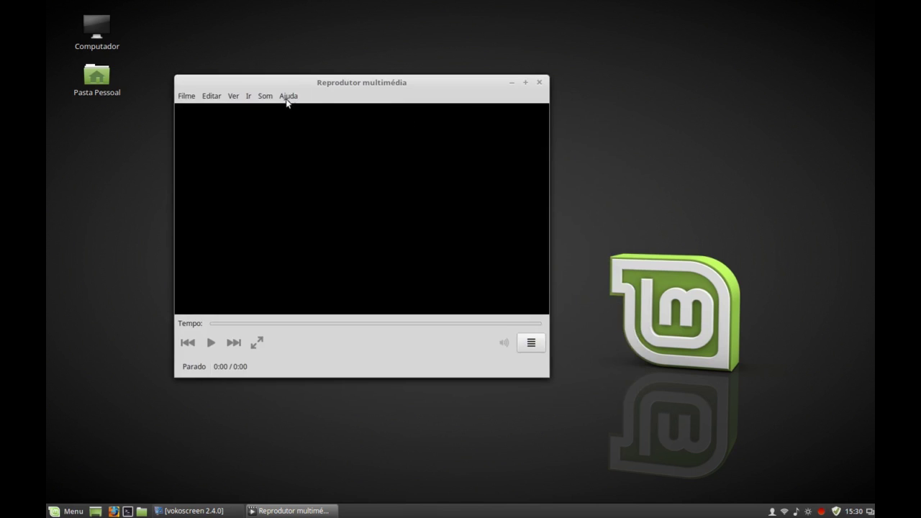
click(287, 98)
click(297, 123)
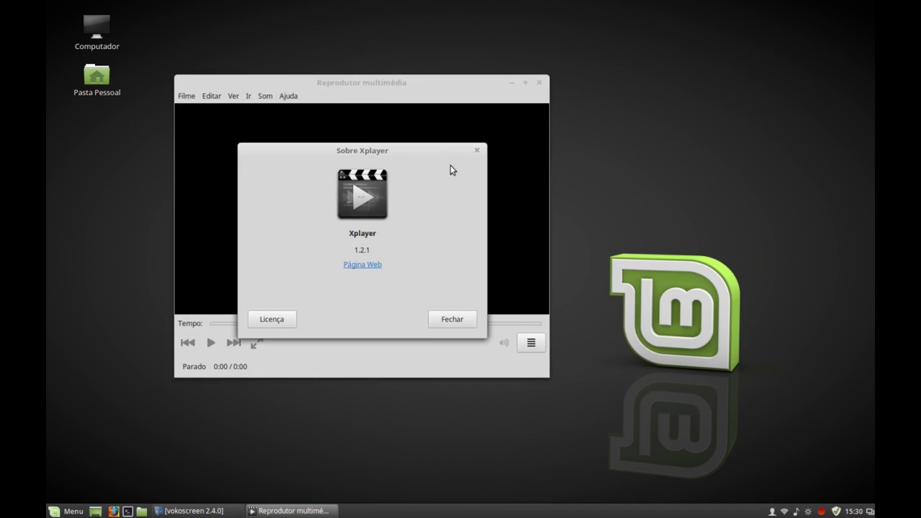
click(452, 322)
click(539, 83)
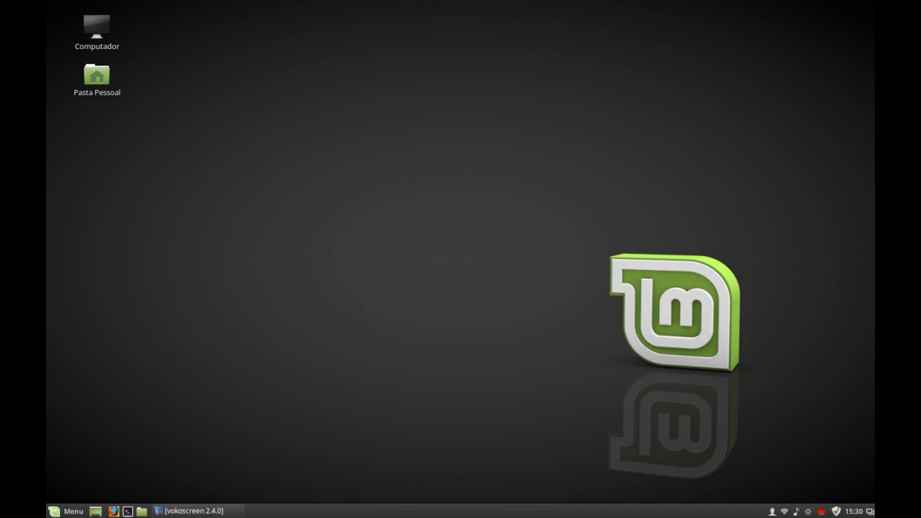
Examine the sound applet's player controls and mute options, and quit the Rhythmbox instance still running in it.
click(796, 512)
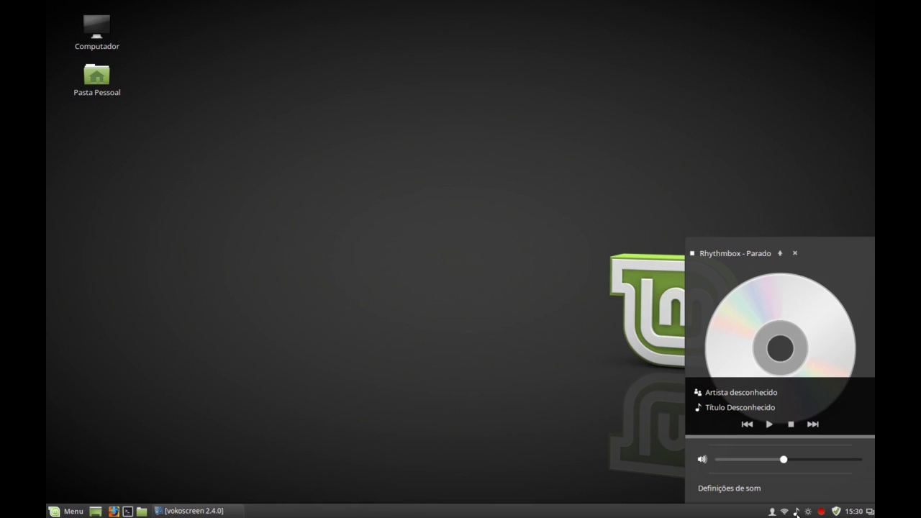
click(796, 512)
right_click(796, 512)
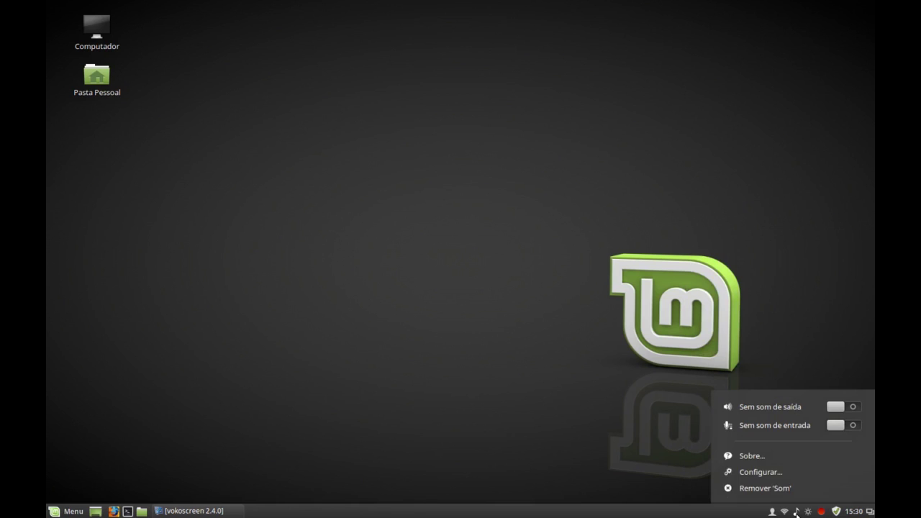
click(662, 436)
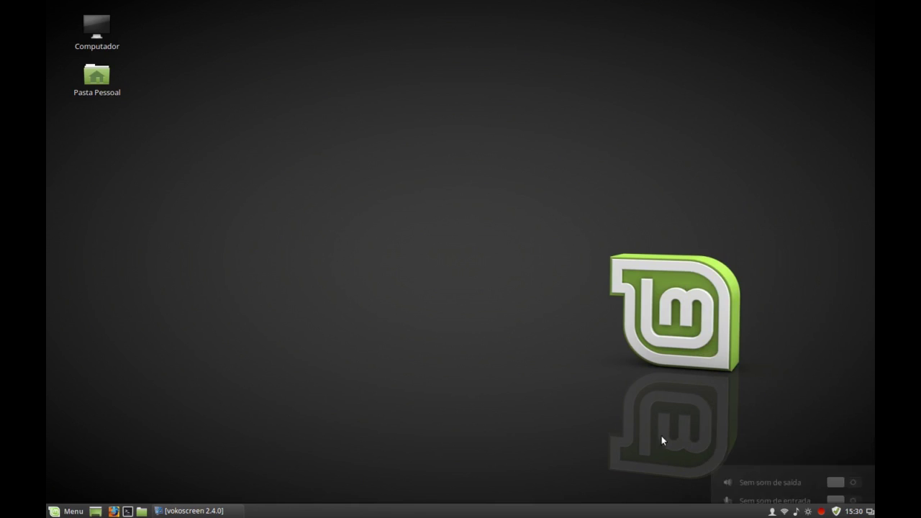
right_click(796, 512)
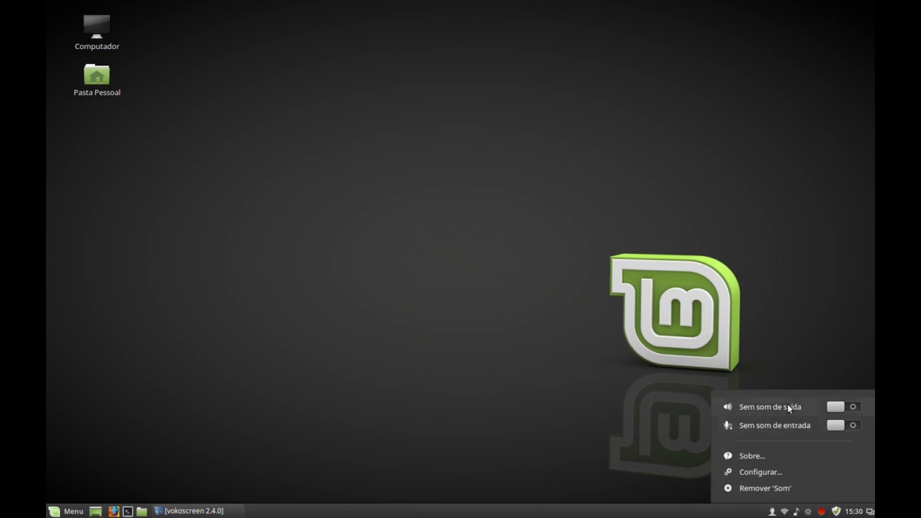
click(673, 456)
right_click(796, 512)
click(618, 437)
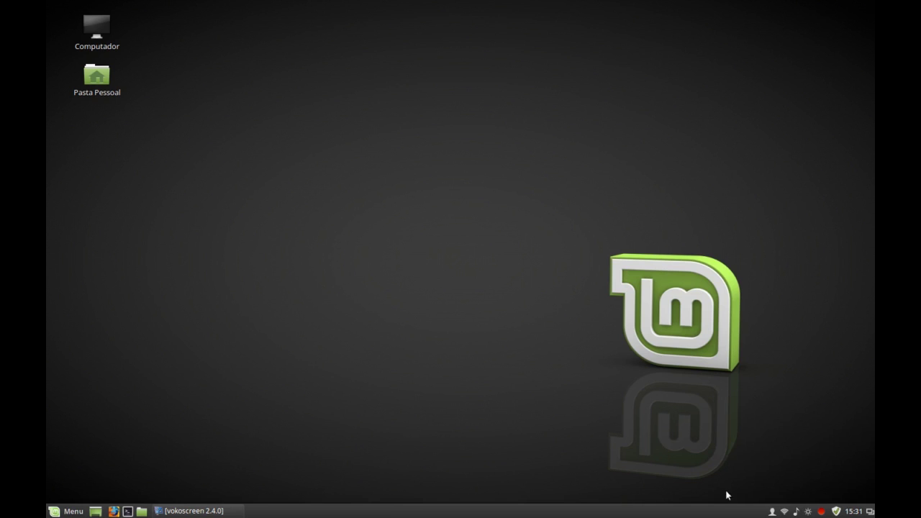
click(796, 511)
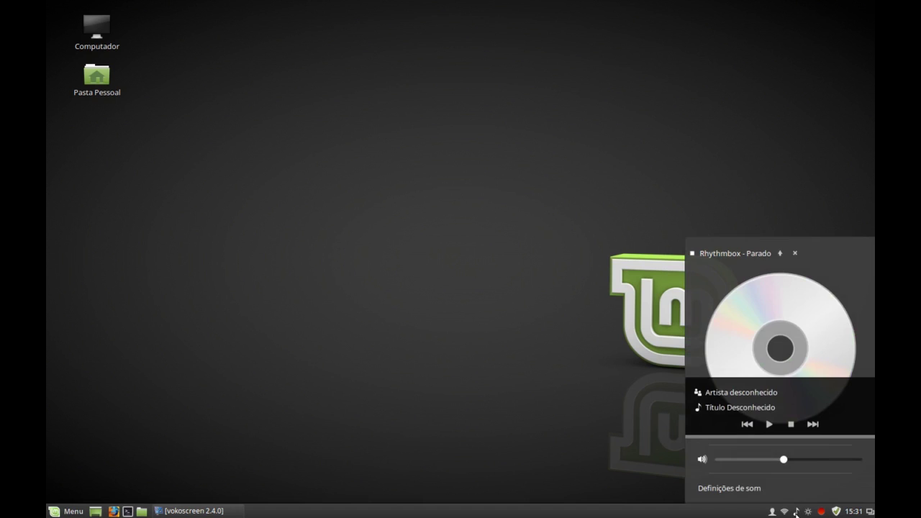
click(795, 253)
Look through the applications listed under Administração and Preferências.
click(63, 511)
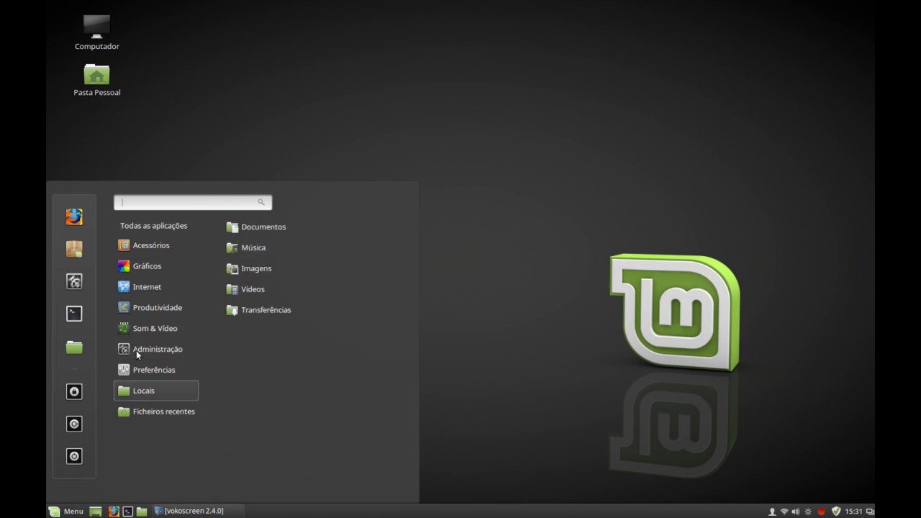
mouse_move(147, 347)
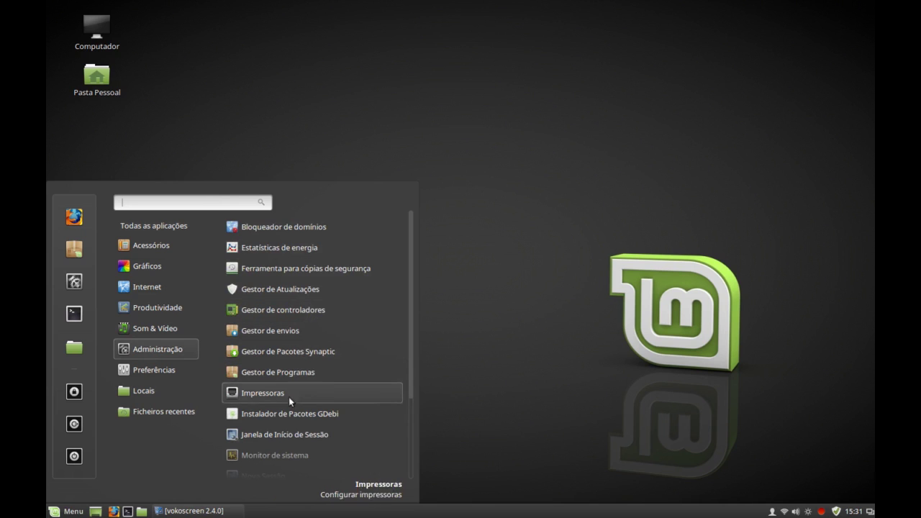
scroll(290, 432, down, 2)
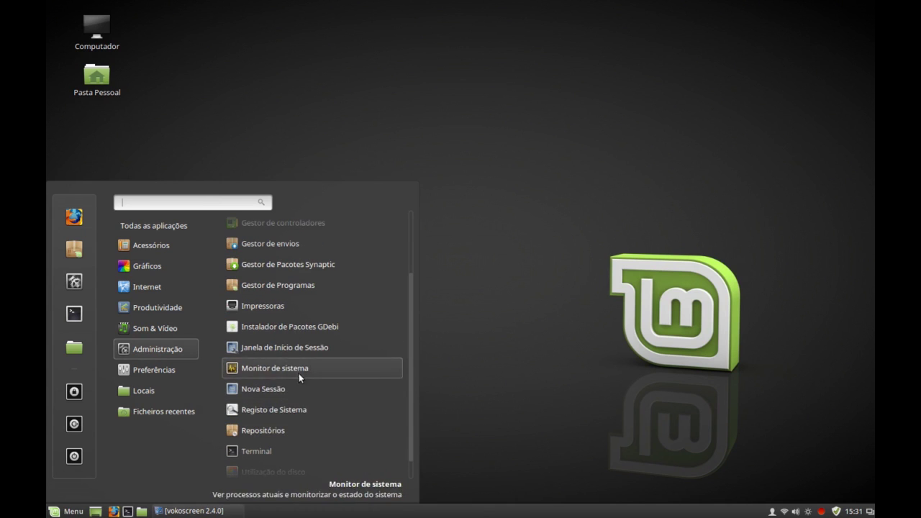
scroll(300, 448, down, 1)
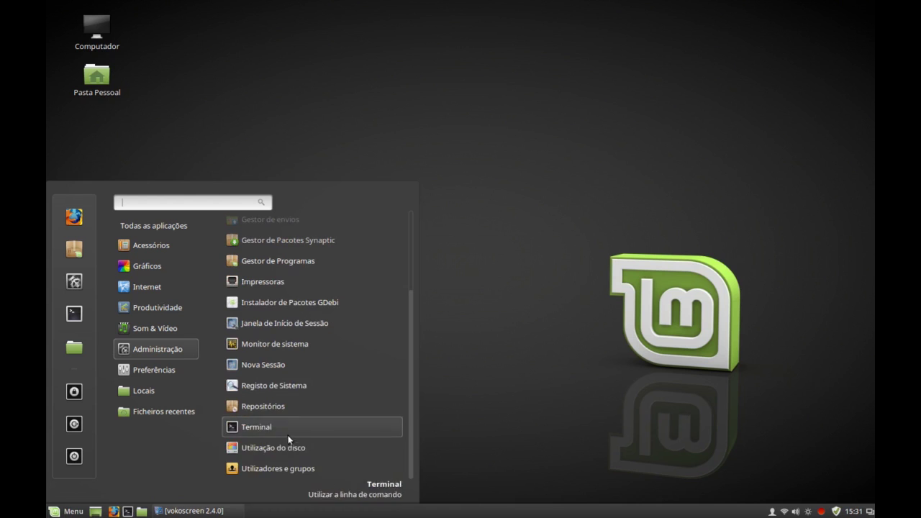
mouse_move(171, 375)
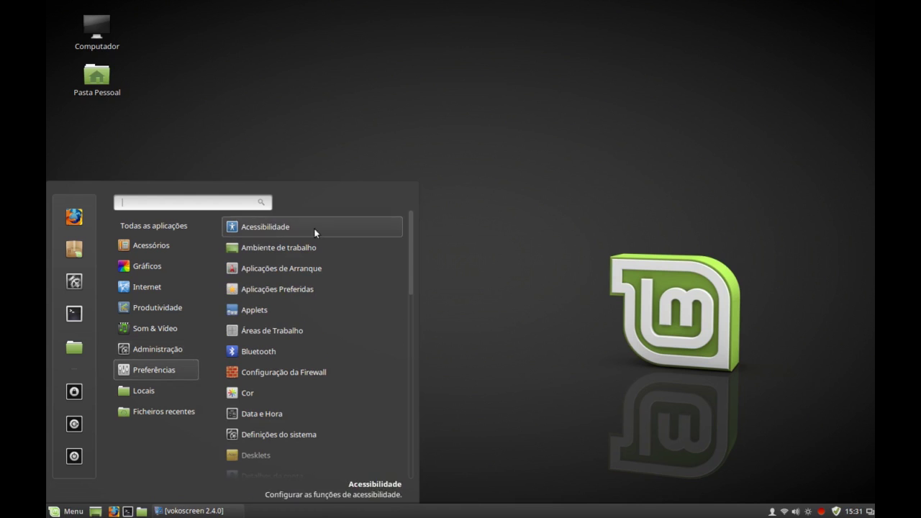
scroll(282, 331, down, 2)
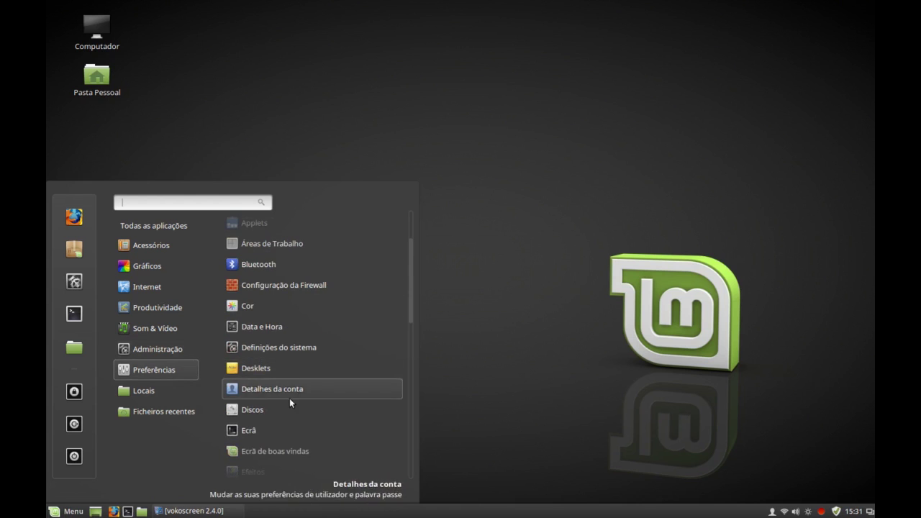
scroll(289, 400, down, 3)
scroll(281, 447, down, 8)
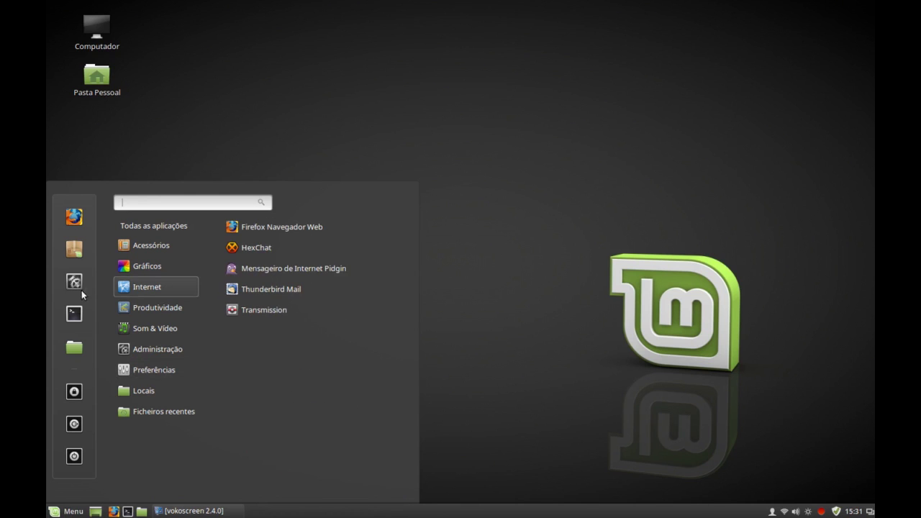
Open Gestor de Programas by entering the administrator password, check its version in the About information, and close it.
click(76, 249)
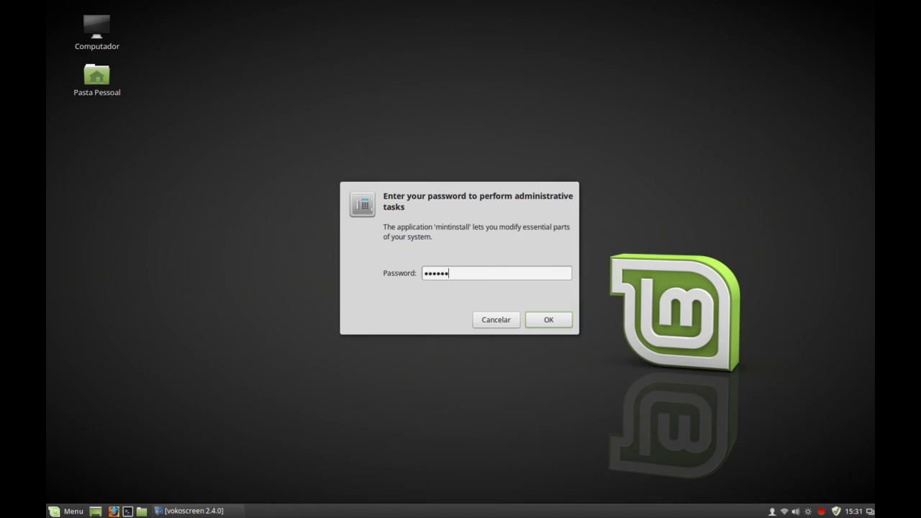
key(Return)
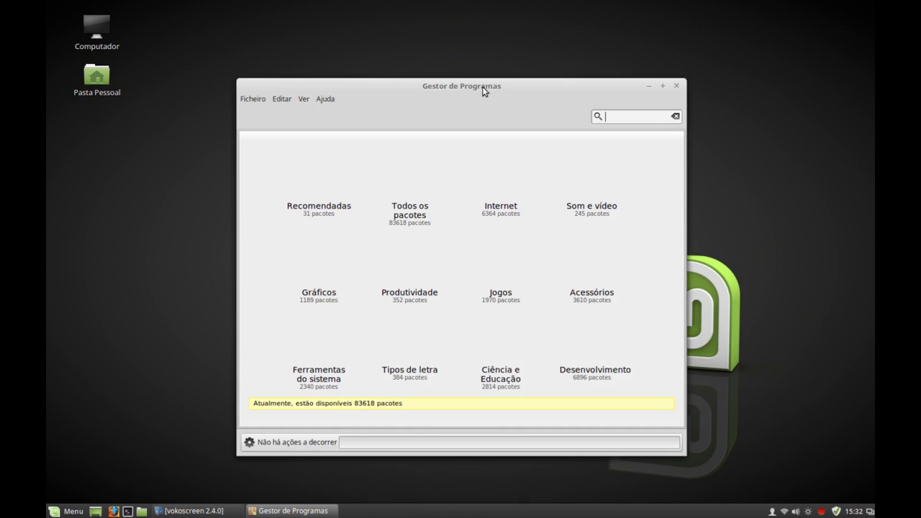
drag(482, 86, 429, 36)
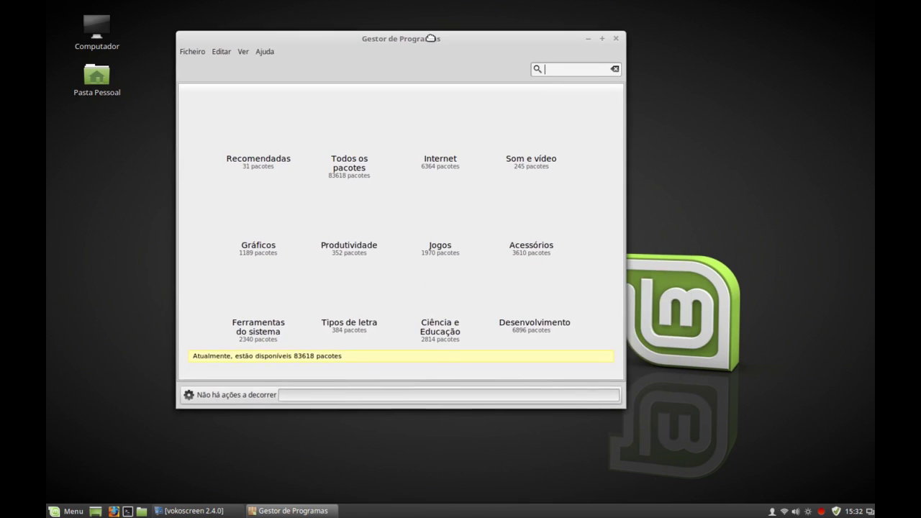
click(274, 48)
click(287, 62)
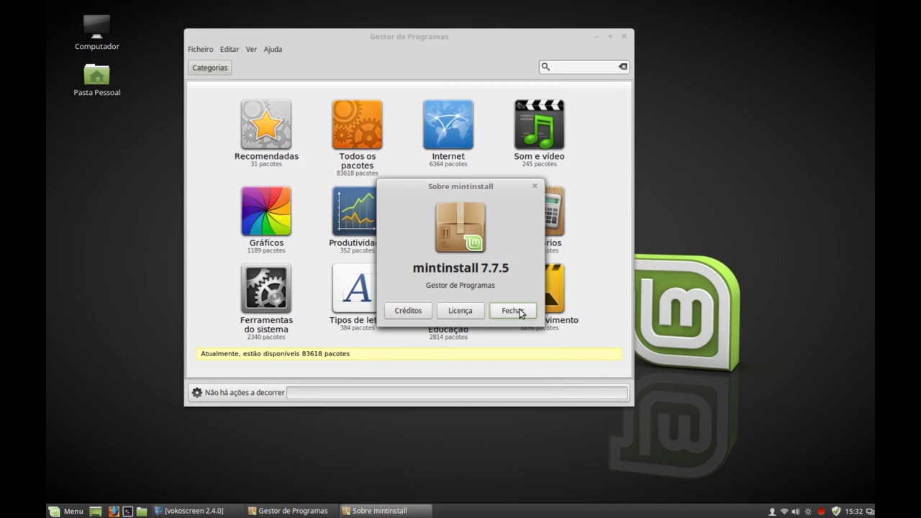
click(513, 310)
click(624, 36)
Open the Efeitos settings in Definições do sistema and enable Personalizar configurações.
key(super)
click(72, 287)
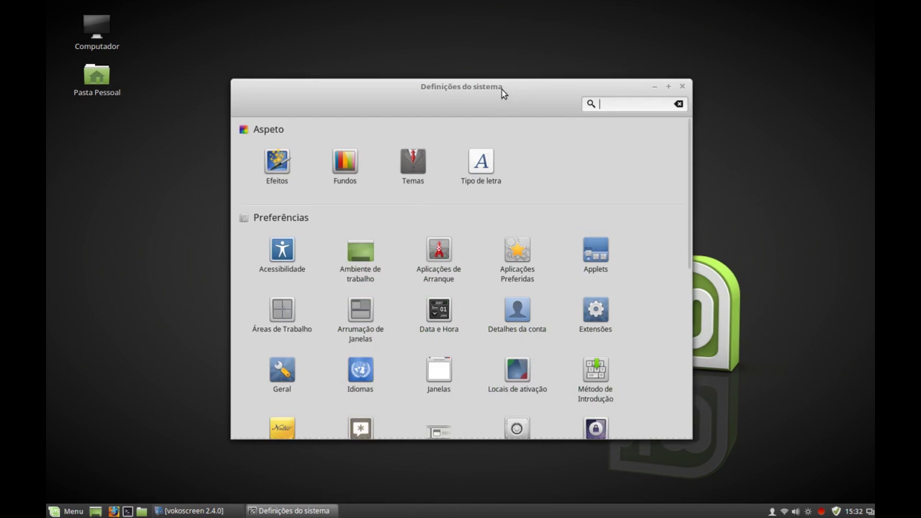
drag(502, 89, 471, 66)
click(252, 141)
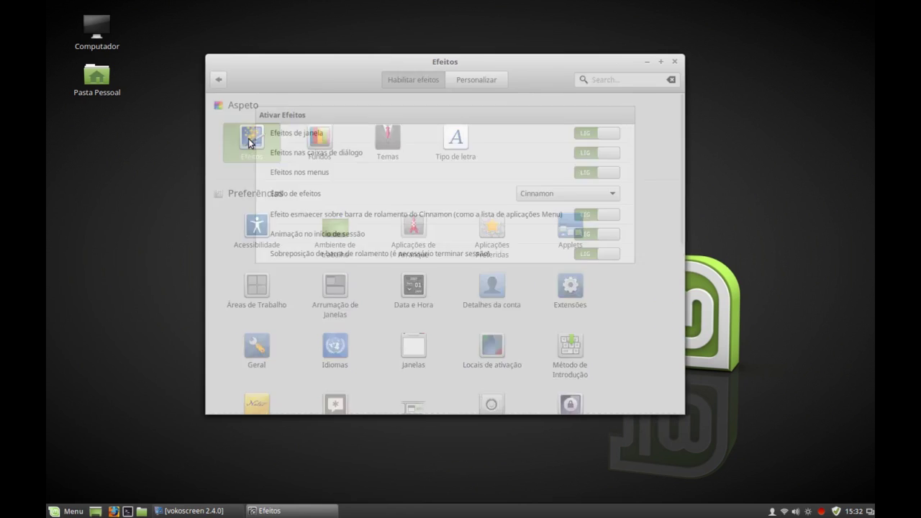
click(477, 76)
click(622, 113)
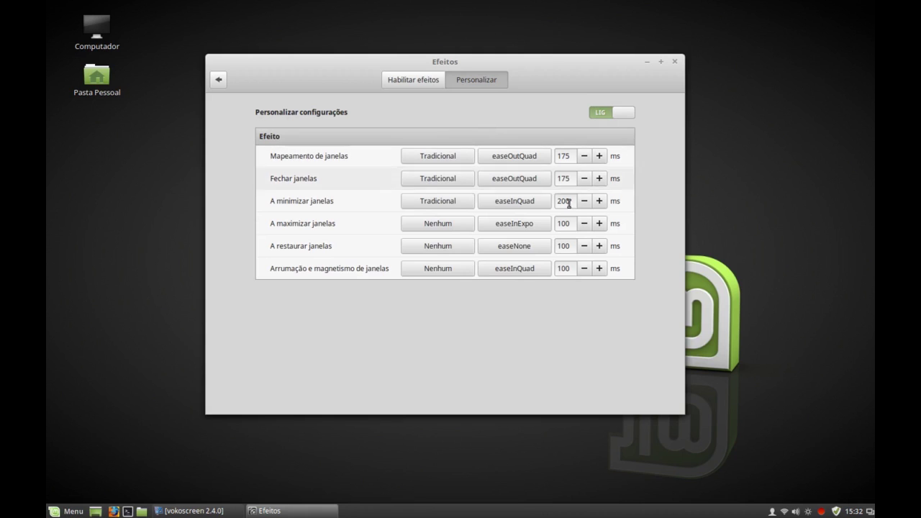
Set the effect to Escala for maximizing windows, restoring windows, and window tiling and snapping.
click(438, 223)
click(569, 248)
click(441, 247)
click(554, 253)
click(451, 267)
click(565, 258)
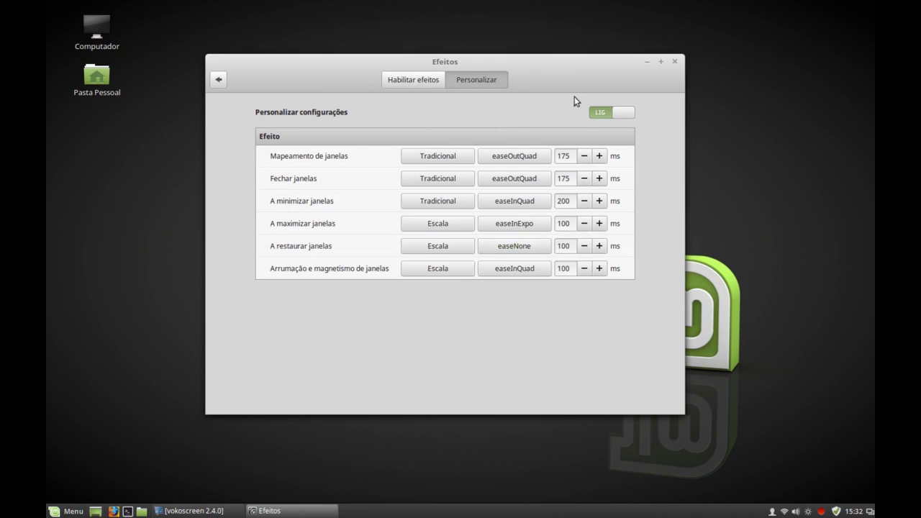
Maximize, restore and move the Efeitos window to preview the customized window effects.
click(660, 61)
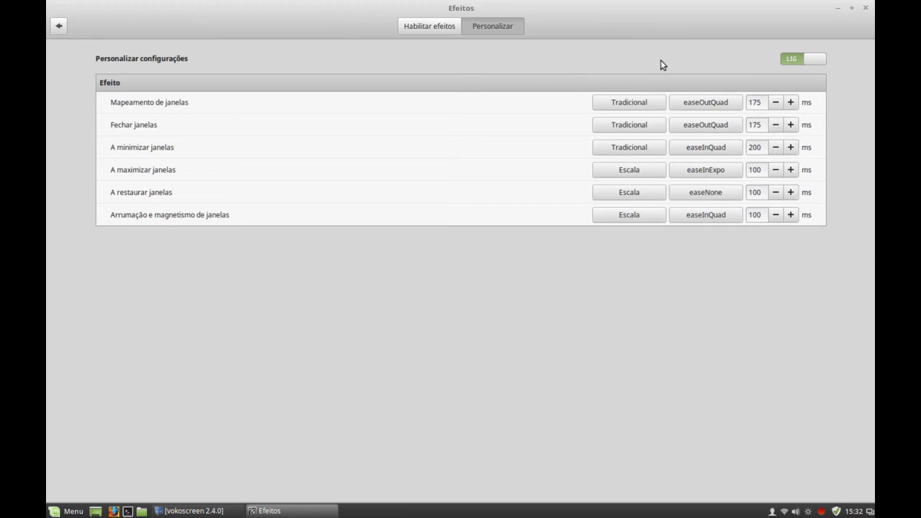
click(850, 9)
drag(510, 64, 486, 86)
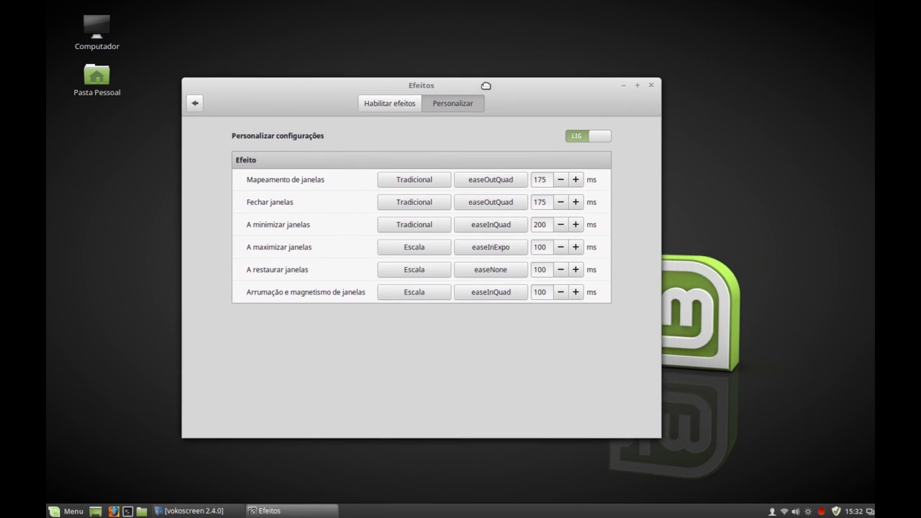
Set Estilo de efeitos to Escala and test it by opening, moving, maximizing, restoring and closing the Pasta Pessoal window.
click(381, 107)
click(545, 219)
click(539, 233)
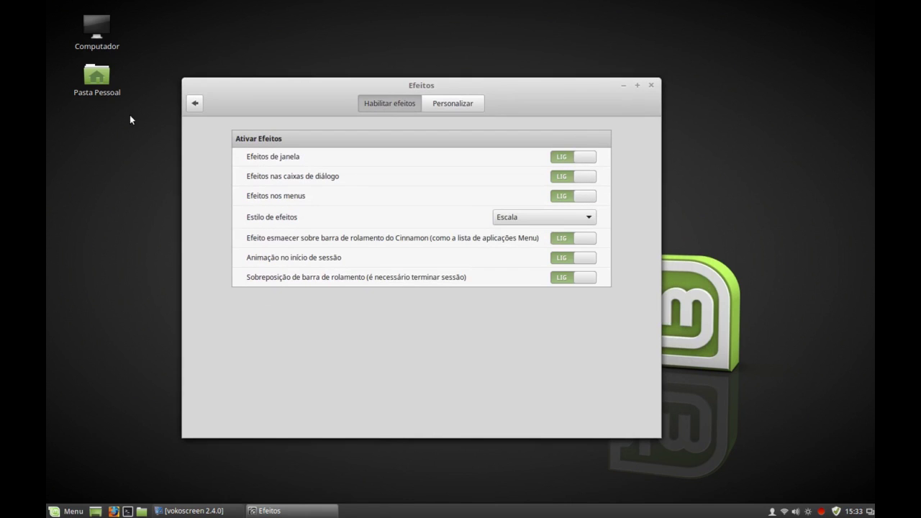
double_click(98, 79)
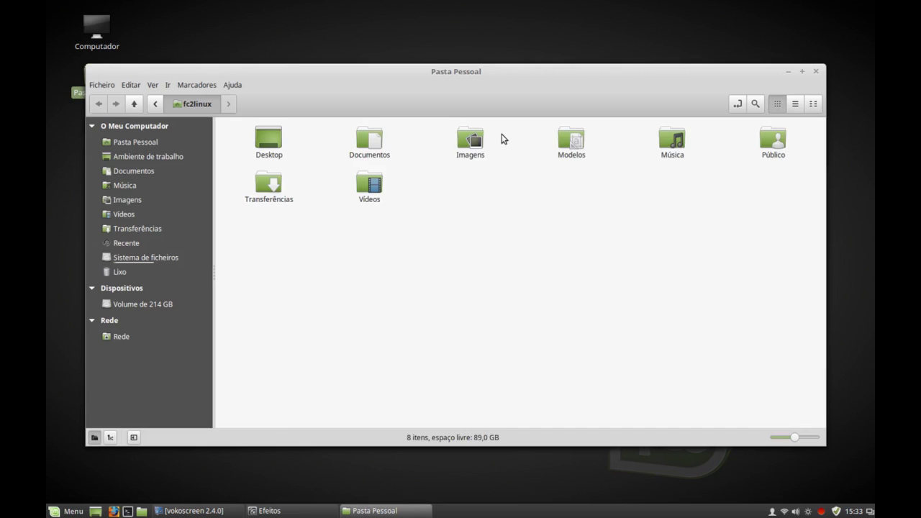
mouse_move(444, 72)
mouse_down()
mouse_move(492, 50)
mouse_move(459, 67)
mouse_up()
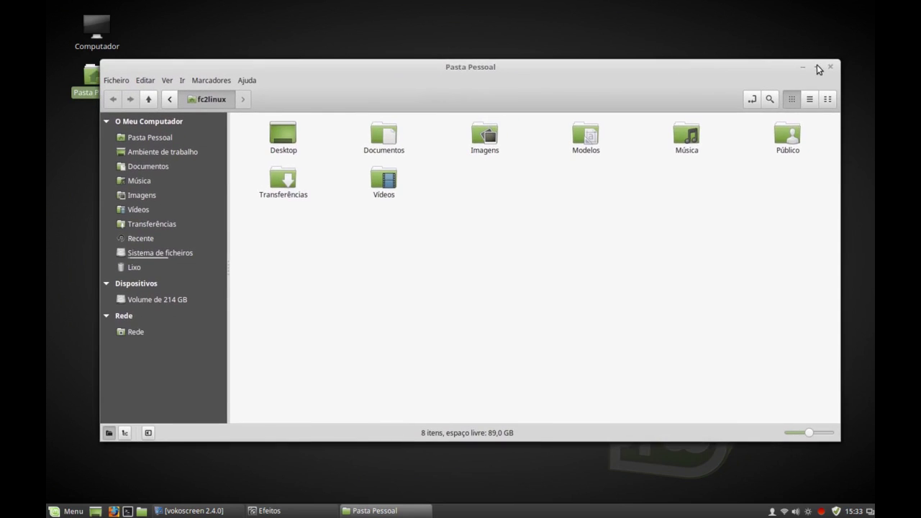
click(817, 67)
click(851, 12)
click(830, 67)
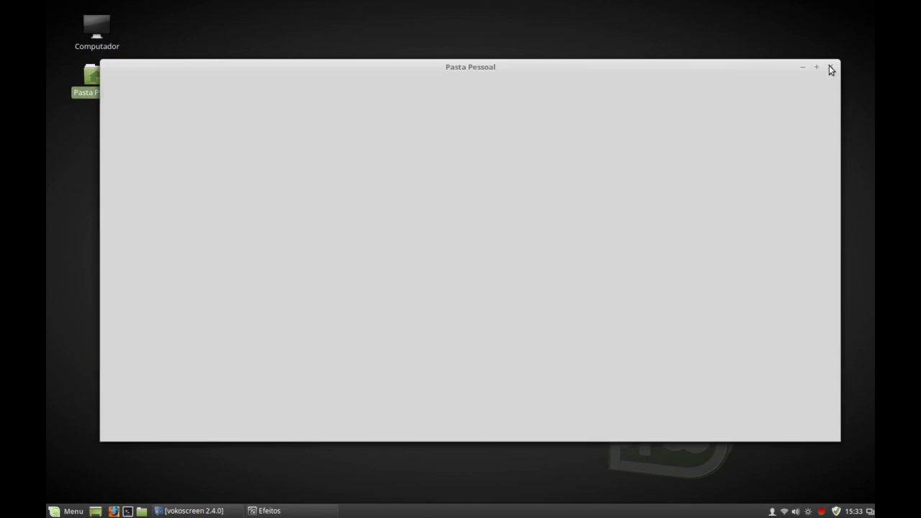
Set Estilo de efeitos to Escala Extravagante and test it by opening, maximizing, restoring and minimizing the Pasta Pessoal window.
click(530, 215)
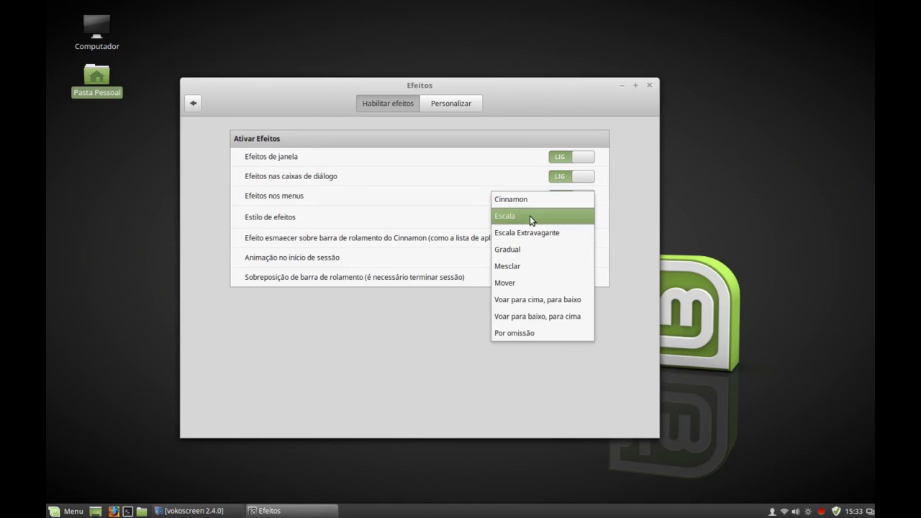
click(530, 234)
click(103, 91)
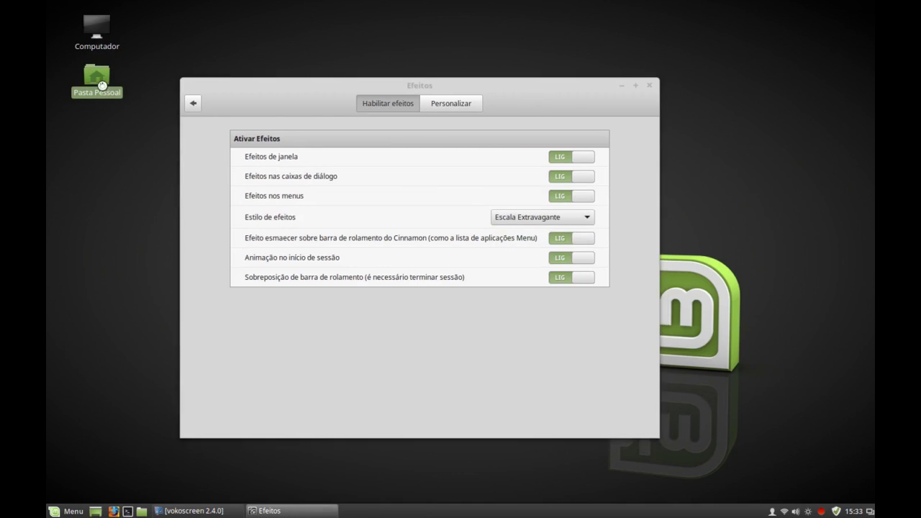
double_click(103, 91)
click(802, 72)
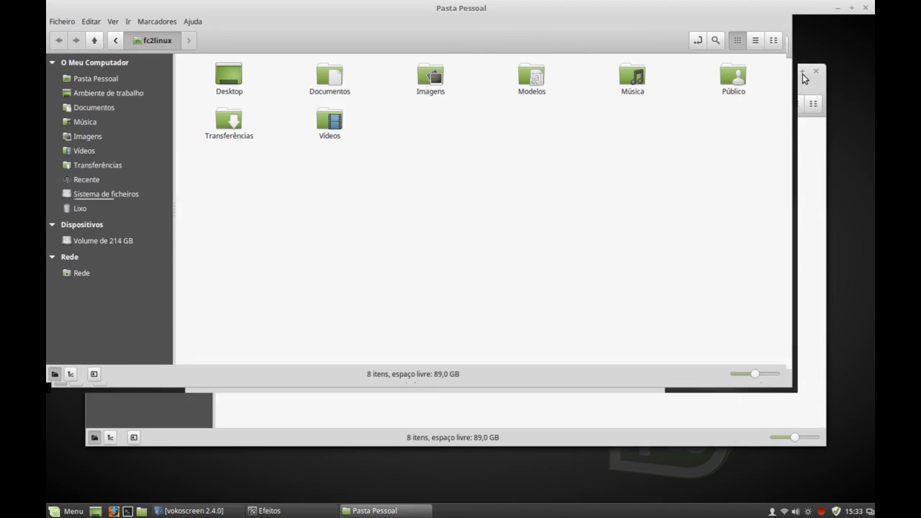
click(853, 8)
click(788, 71)
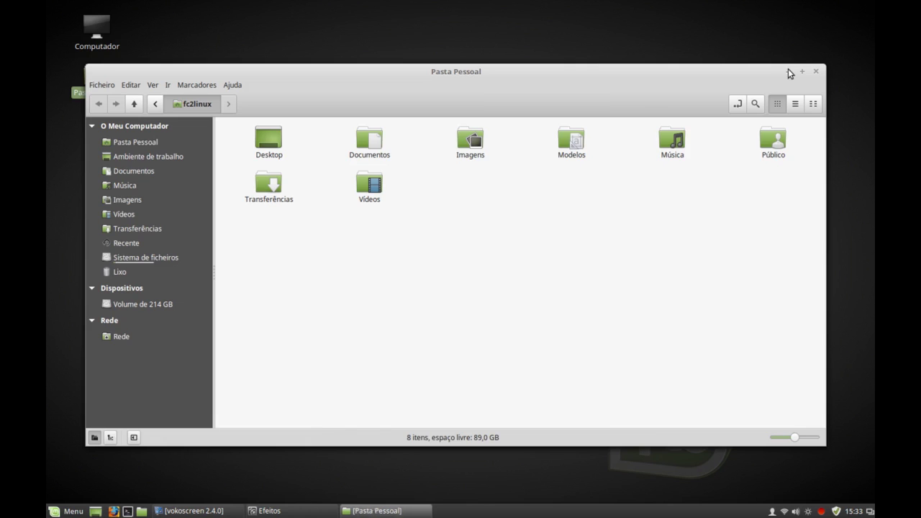
Set Estilo de efeitos to Gradual and test it by opening, maximizing, restoring and minimizing a new Pasta Pessoal window.
click(553, 215)
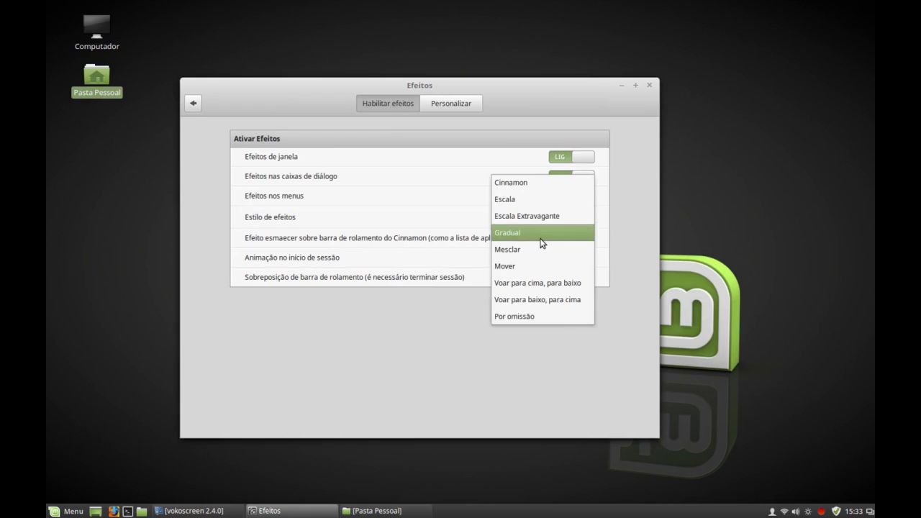
click(541, 236)
click(92, 93)
double_click(92, 93)
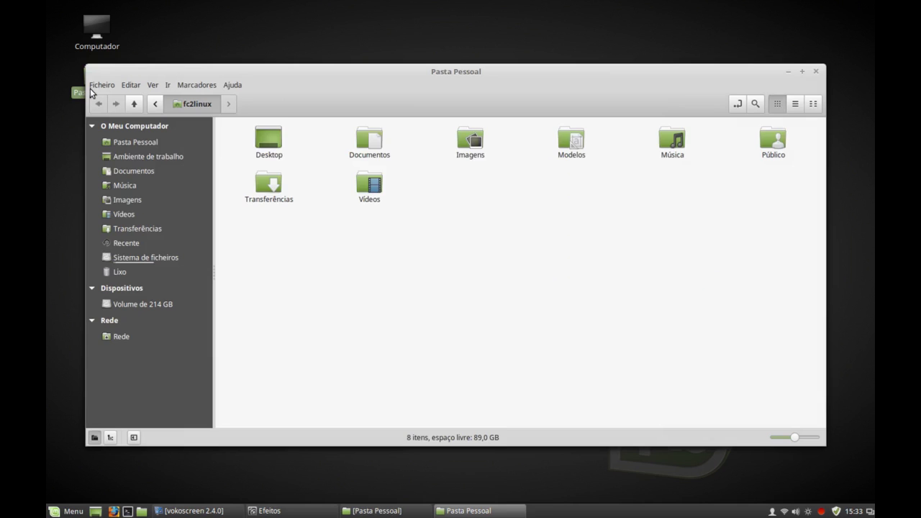
click(803, 73)
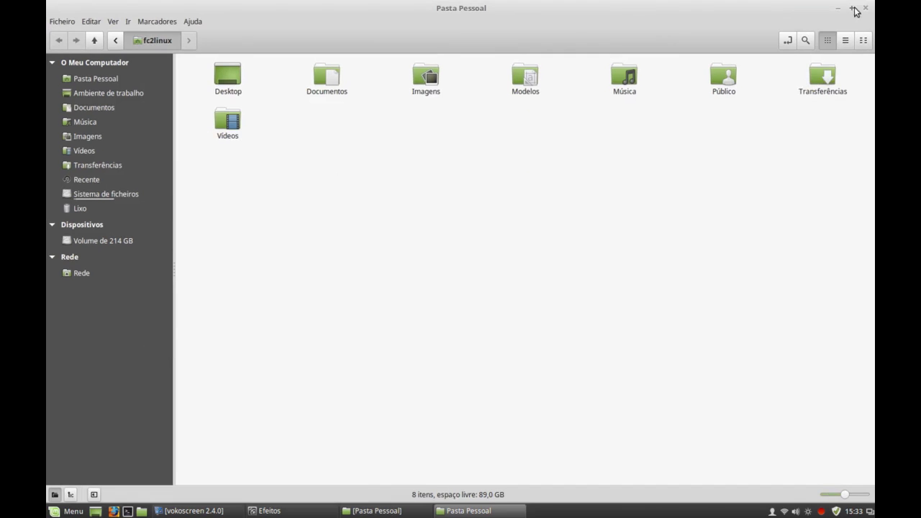
click(839, 13)
click(790, 74)
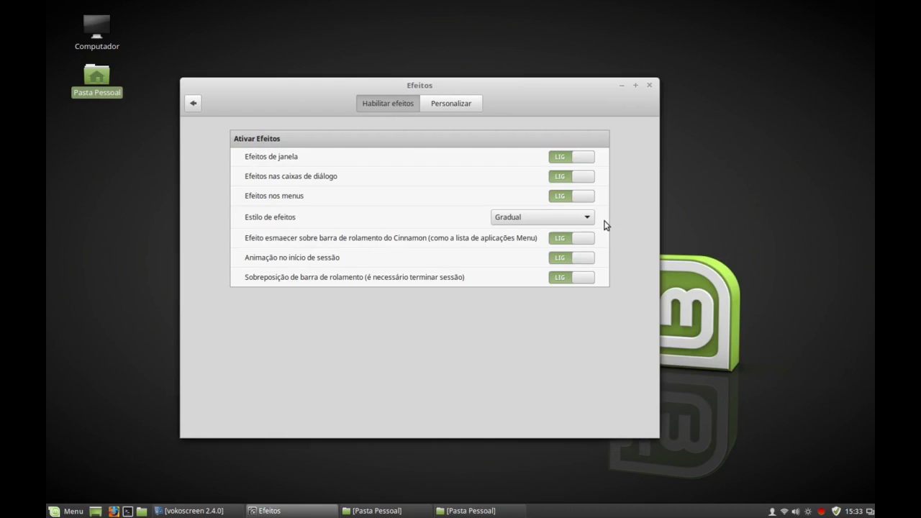
Set Estilo de efeitos to Mesclar and test it by opening, repeatedly minimizing and restoring, and closing a Pasta Pessoal window.
click(584, 218)
click(559, 236)
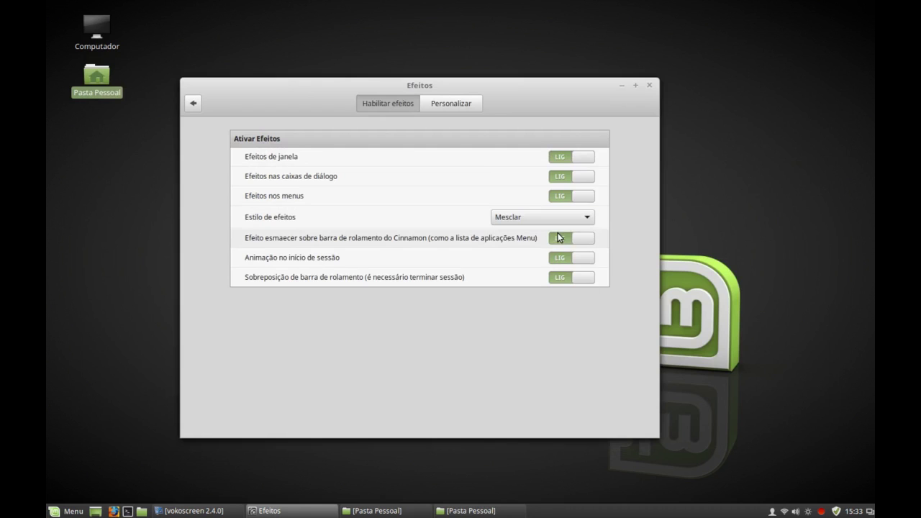
double_click(98, 84)
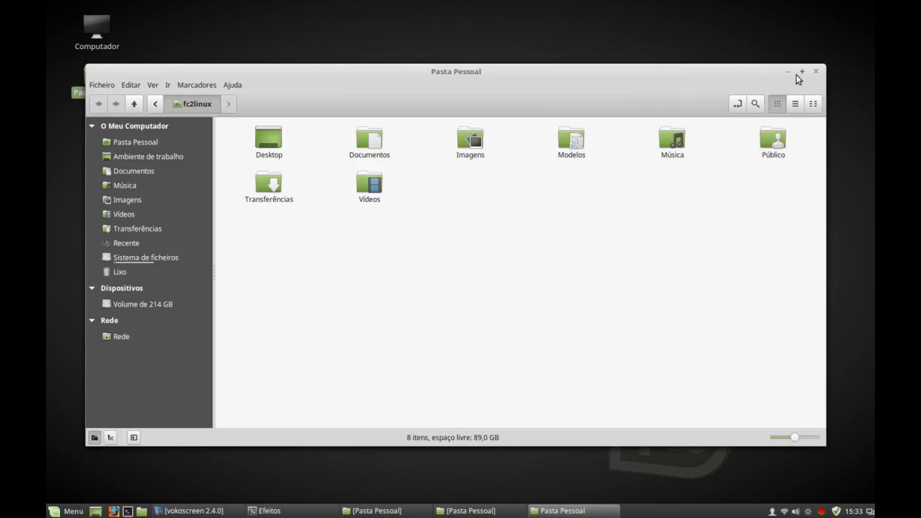
click(789, 72)
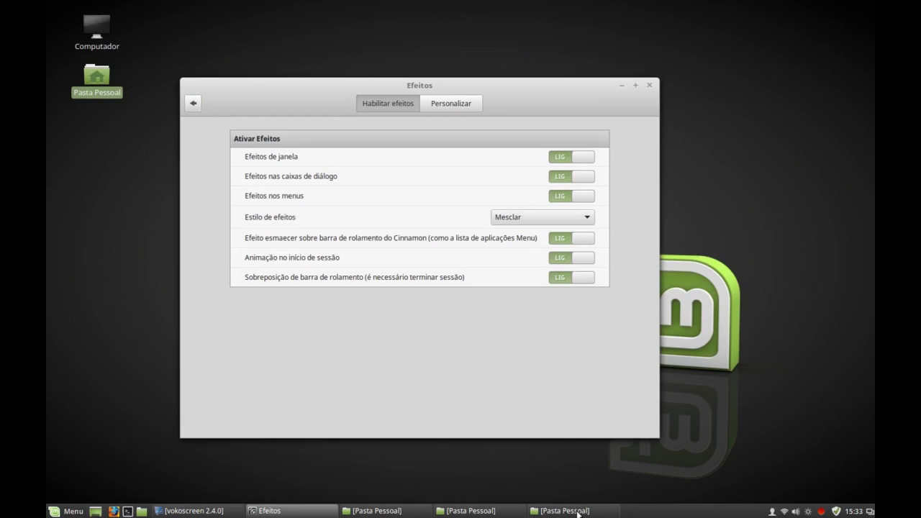
click(577, 512)
click(574, 511)
click(573, 511)
click(816, 72)
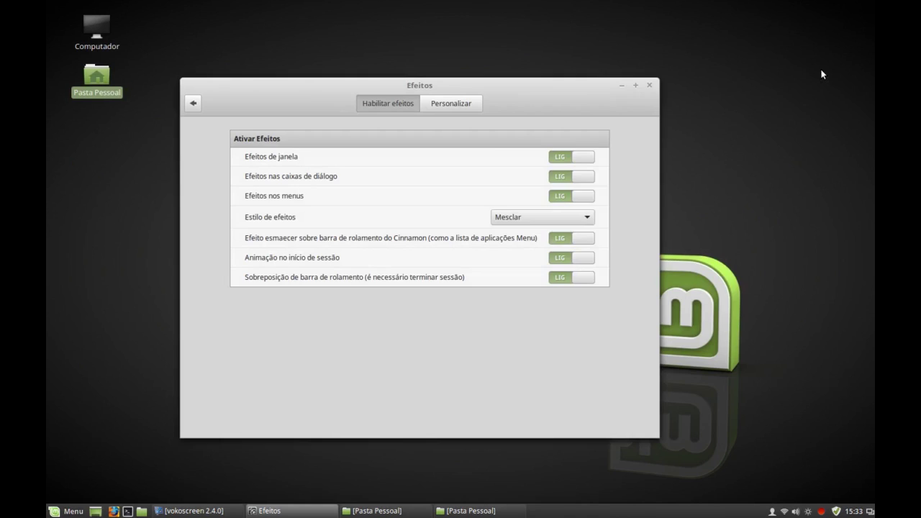
Set Estilo de efeitos to Mover and test it by opening, maximizing, restoring and closing a Pasta Pessoal window.
click(562, 216)
click(552, 231)
click(106, 83)
double_click(105, 83)
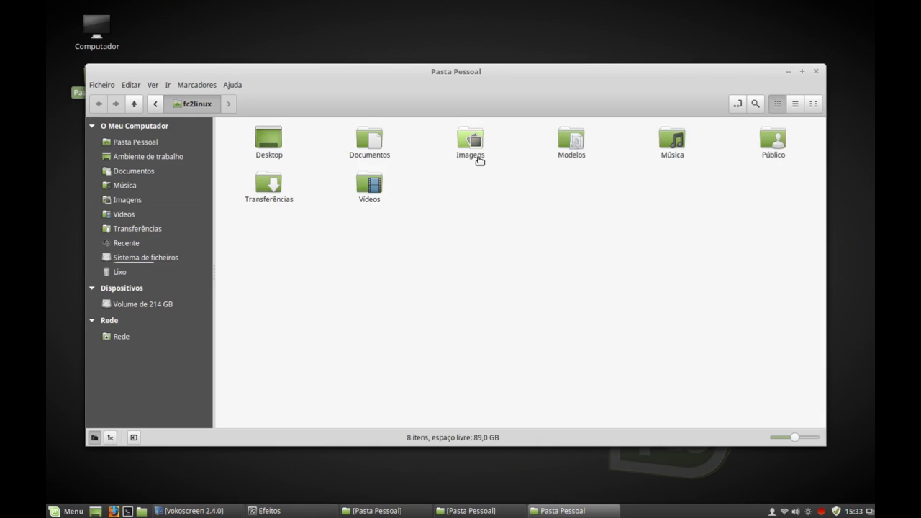
click(806, 72)
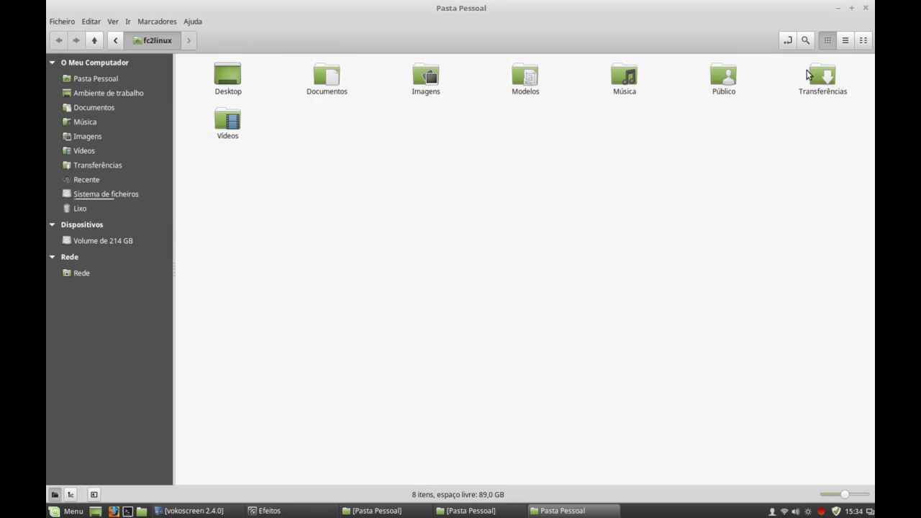
click(851, 8)
click(819, 71)
Set Estilo de efeitos to Voar para cima, para baixo and test it by opening, maximizing, restoring and closing a Pasta Pessoal window.
click(544, 216)
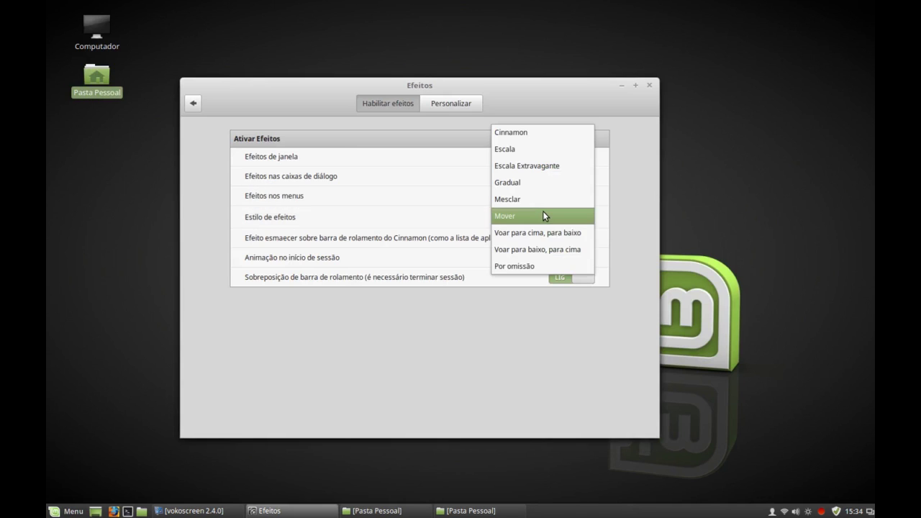
click(542, 232)
click(105, 84)
double_click(104, 83)
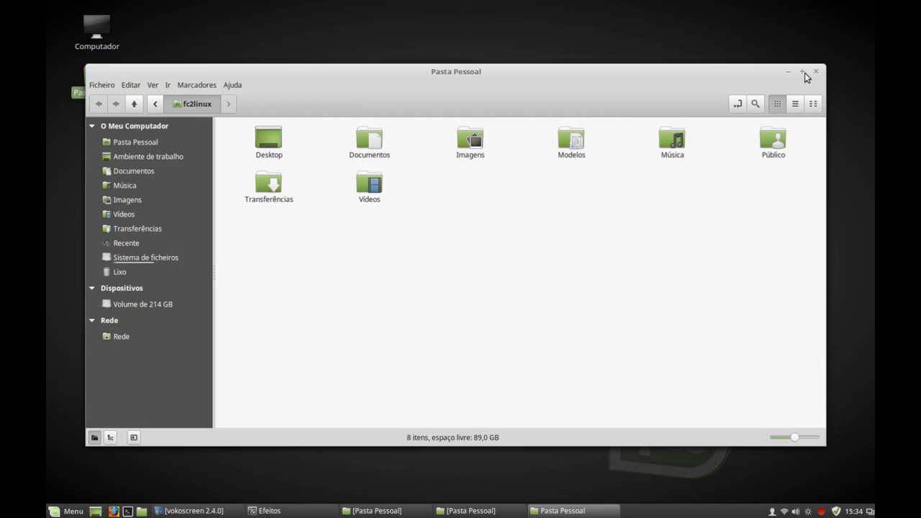
click(804, 72)
click(852, 7)
click(816, 72)
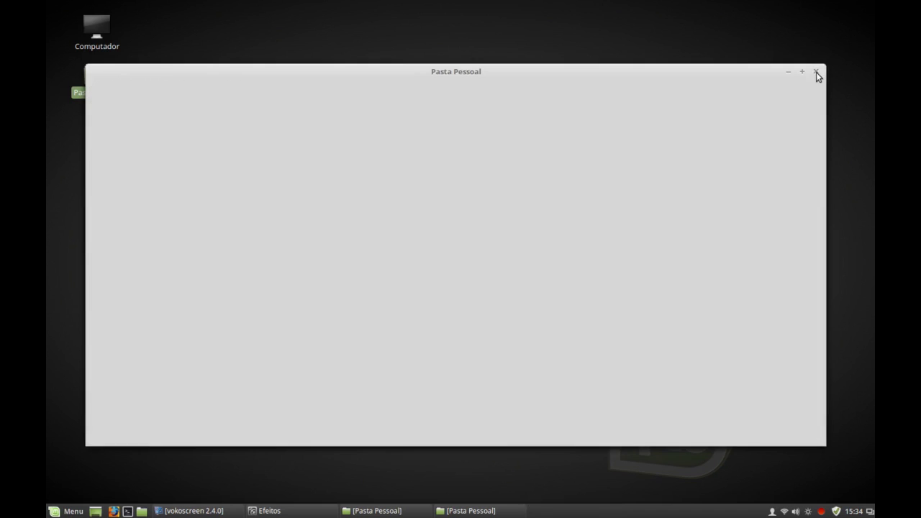
Set Estilo de efeitos to Voar para baixo, para cima and test it by opening and closing a Pasta Pessoal window.
click(569, 222)
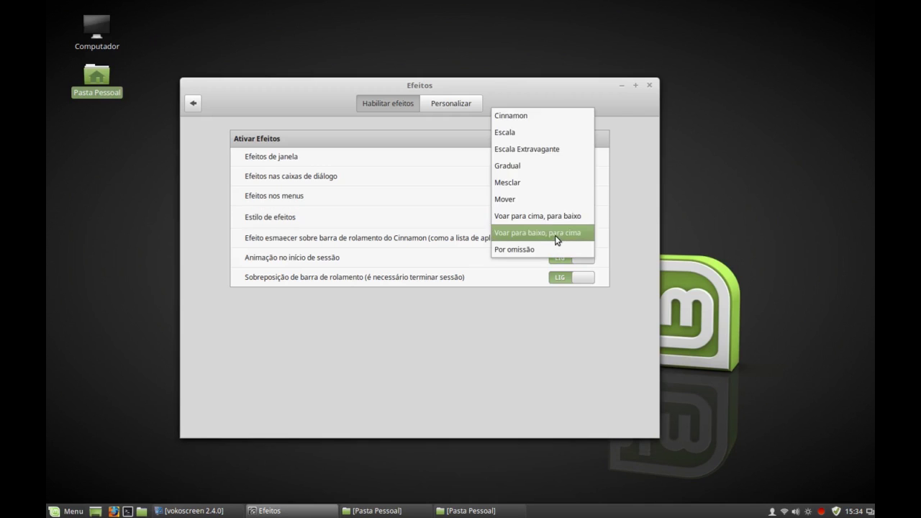
click(558, 234)
double_click(92, 85)
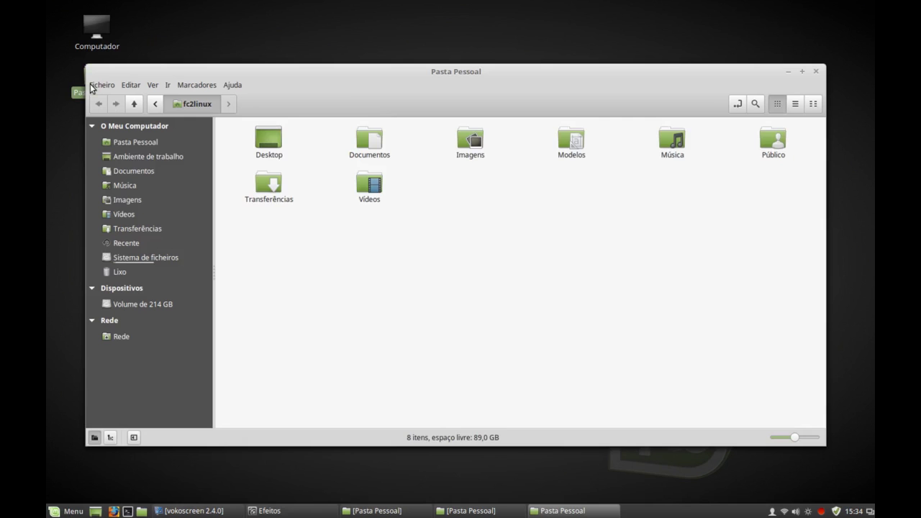
click(818, 75)
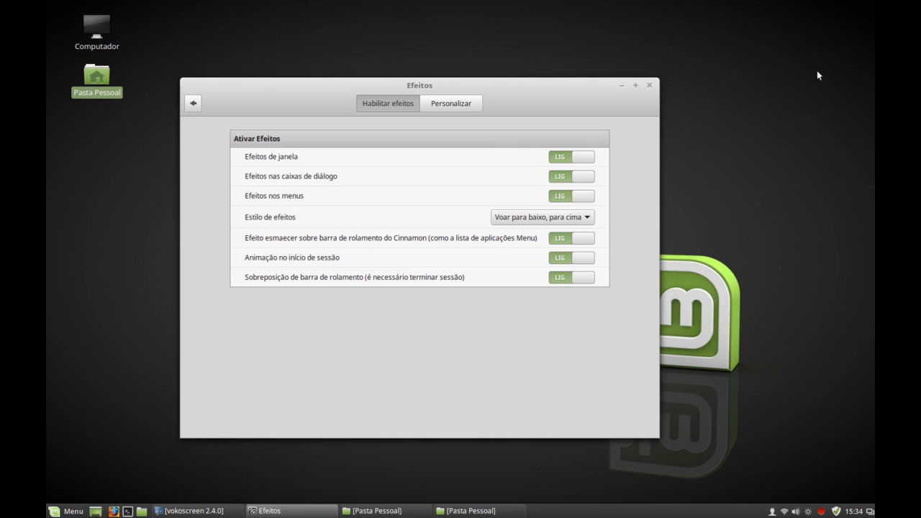
Set Estilo de efeitos to Cinnamon and check the Personalizar settings of the effects.
click(582, 216)
click(550, 97)
click(451, 103)
click(386, 103)
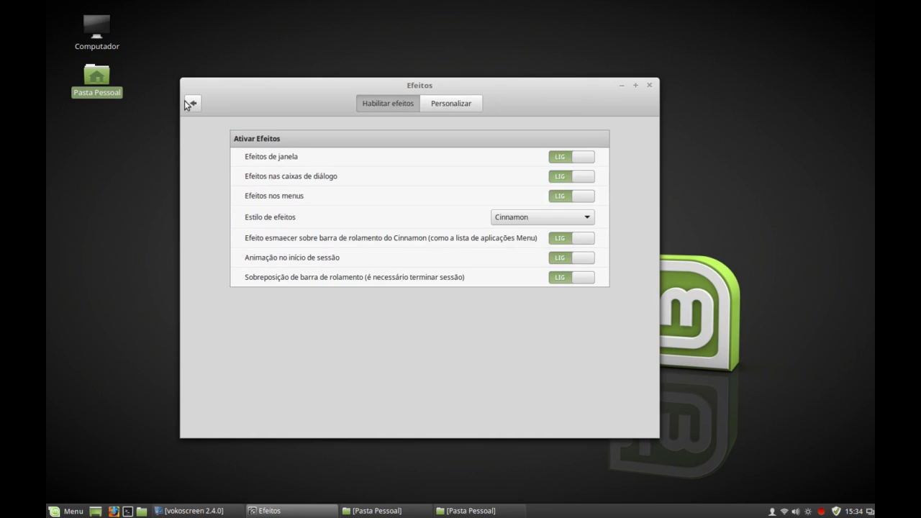
Open the Fundos settings and browse the wallpapers in the Serena collection.
click(192, 103)
click(293, 177)
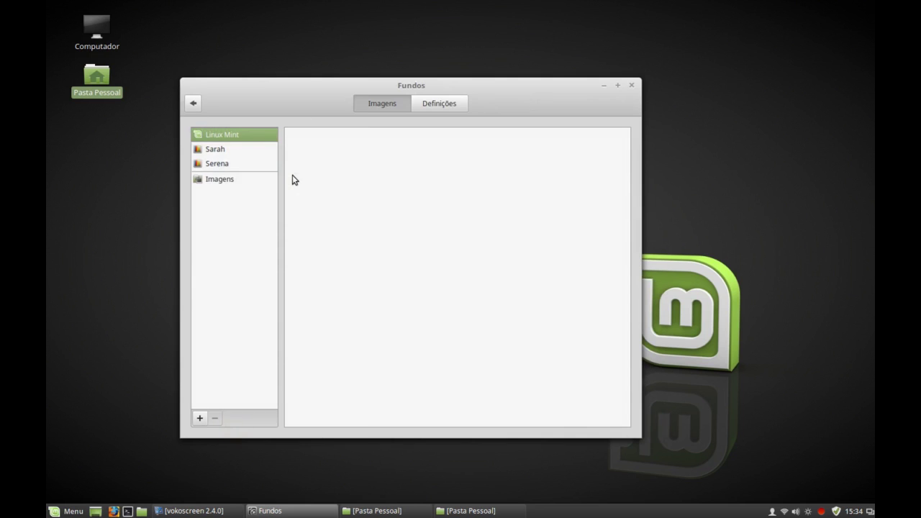
click(226, 165)
drag(499, 79, 532, 46)
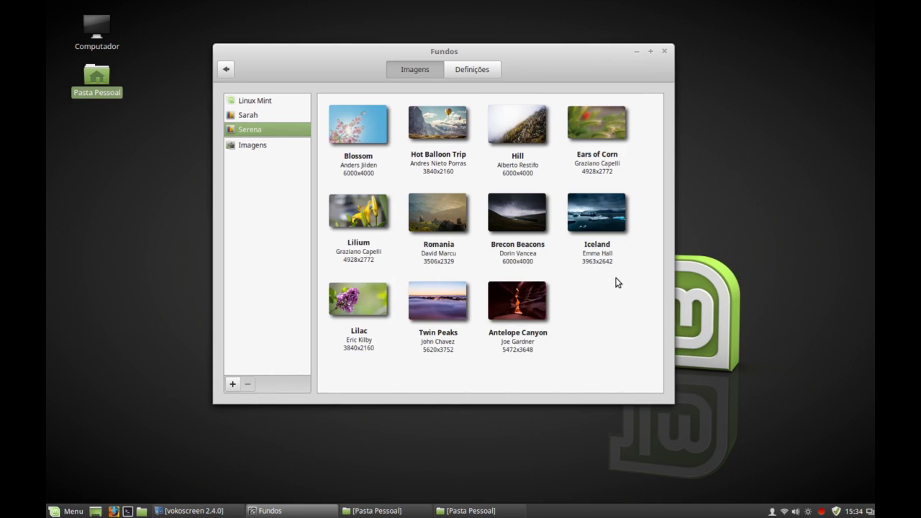
scroll(641, 267, down, 2)
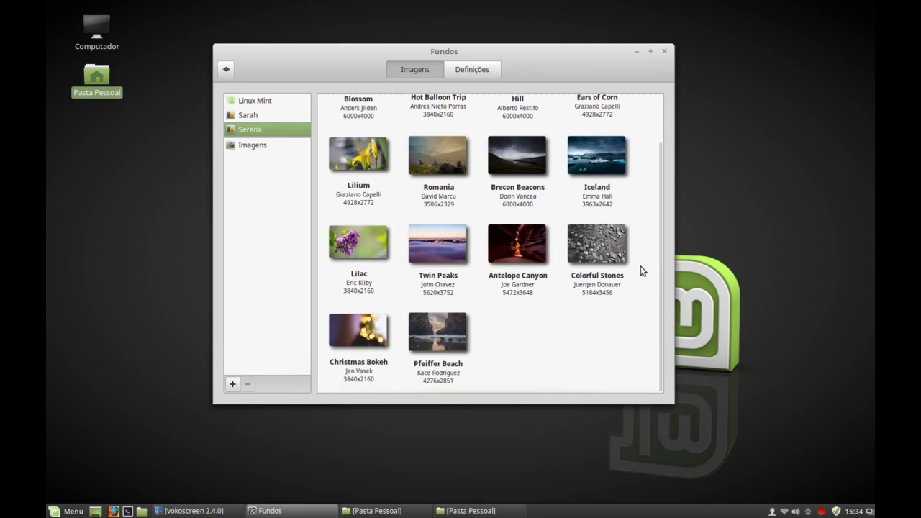
Try the Lilium, Romania and Brecon Beacons wallpapers as the desktop background.
click(377, 162)
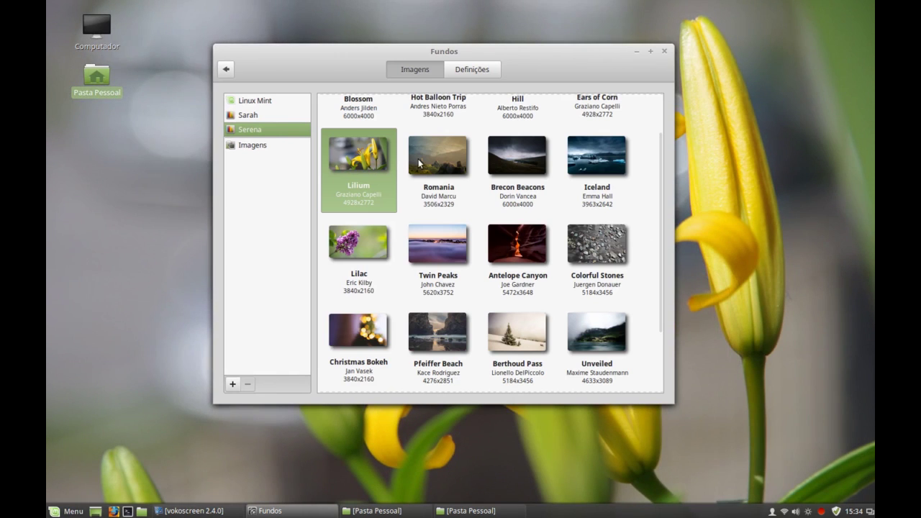
click(422, 162)
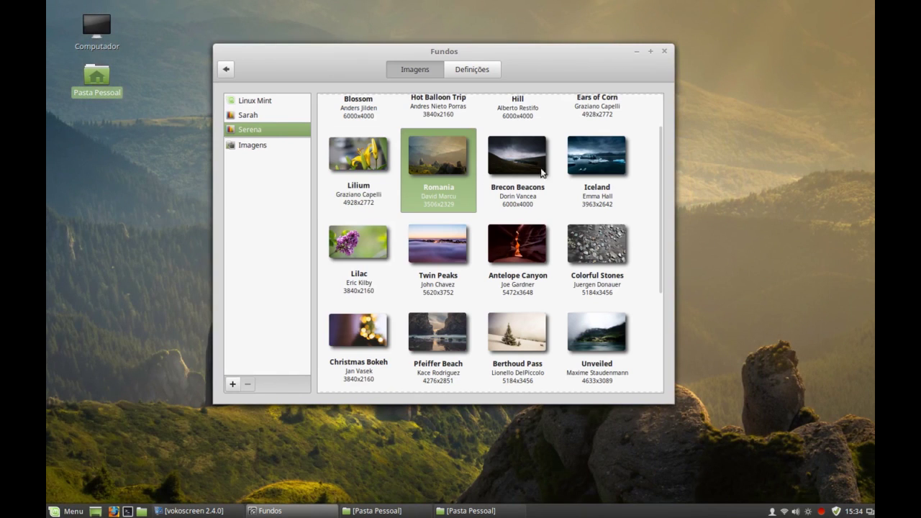
click(545, 167)
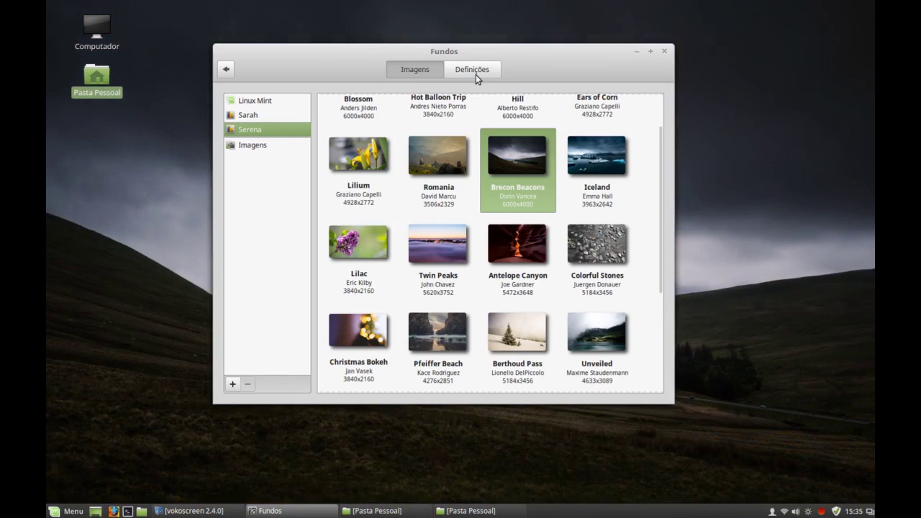
Enable the background slideshow option Iniciar plano de fundos como uma apresentação de slides in the Fundos settings.
click(475, 74)
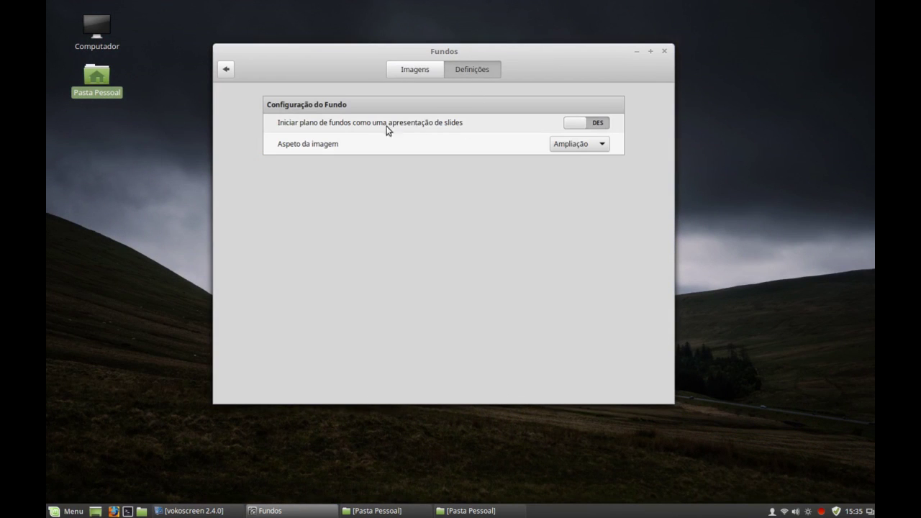
click(604, 127)
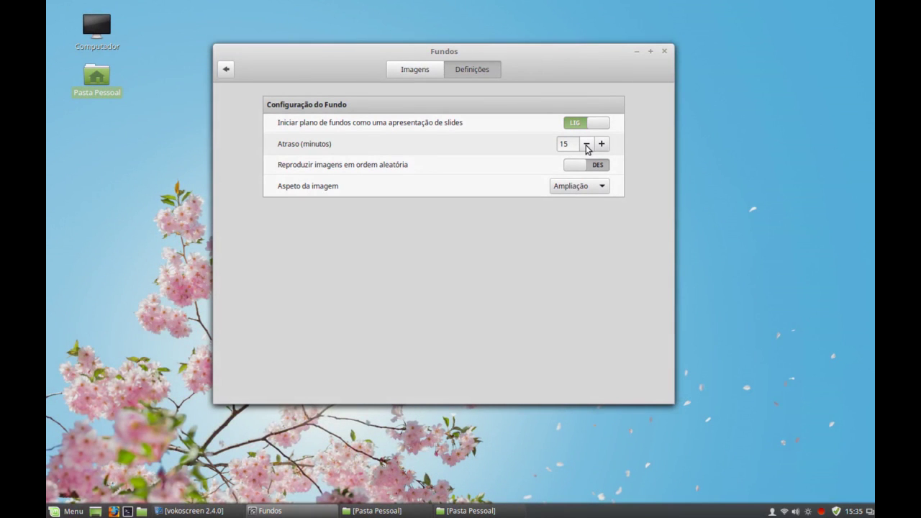
Enable Reproduzir imagens em ordem aleatória and lower the slideshow delay in the Fundos settings, then return to the wallpaper images.
click(600, 165)
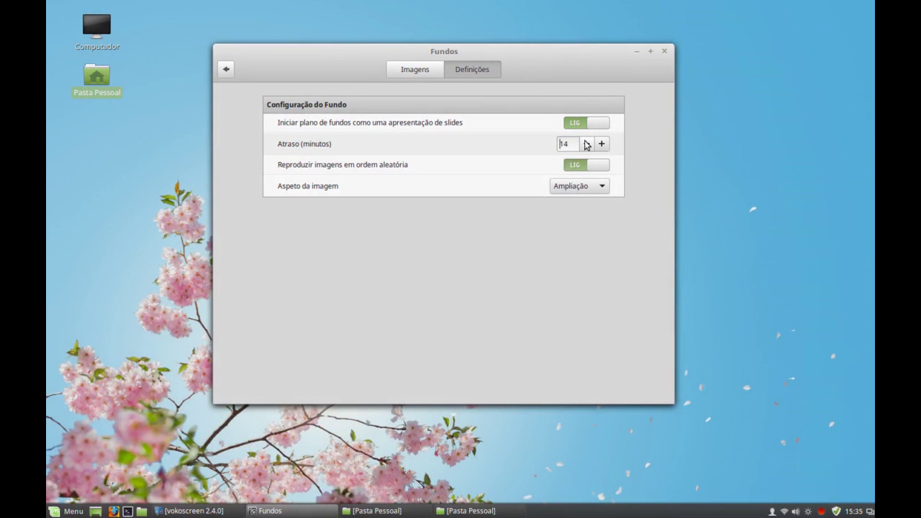
click(586, 144)
click(586, 143)
click(587, 144)
click(587, 144)
click(587, 144)
click(418, 71)
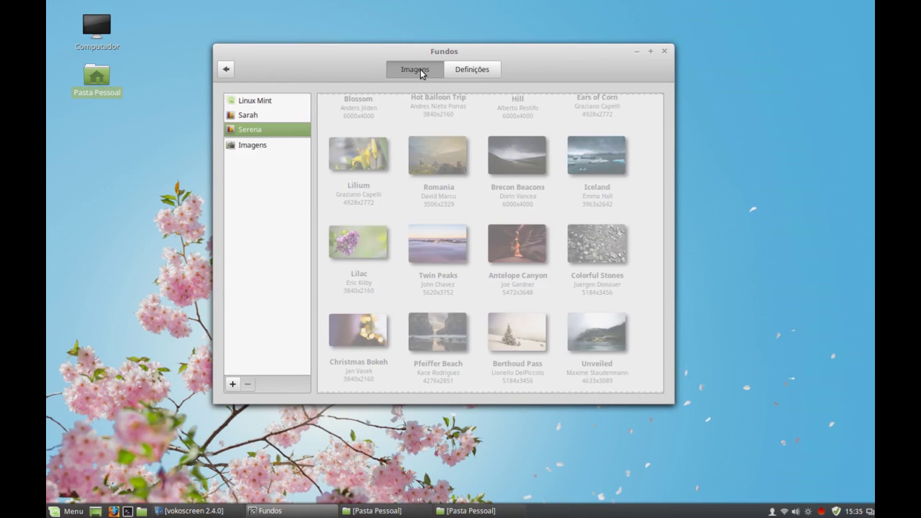
drag(589, 55, 663, 79)
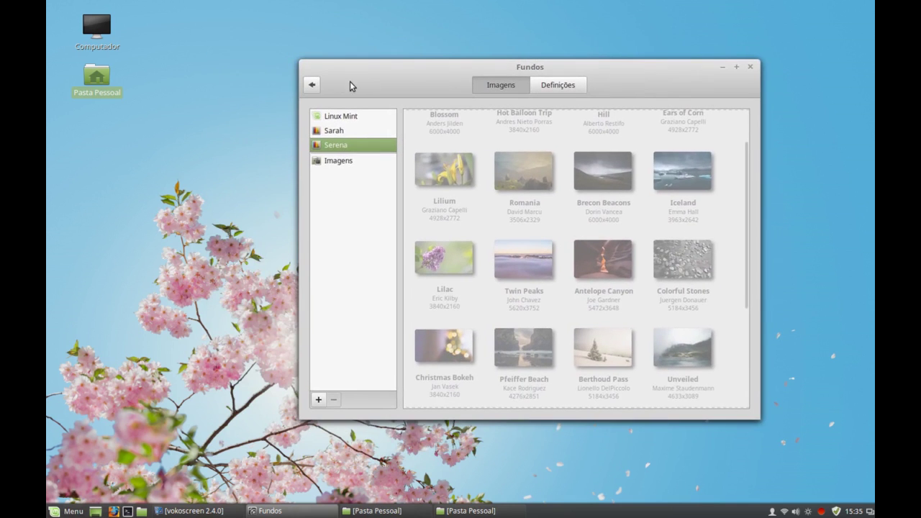
Open the Temas settings, try the Mint-Y-Dark window borders and set Contorno das janelas to Mint-Y.
click(313, 85)
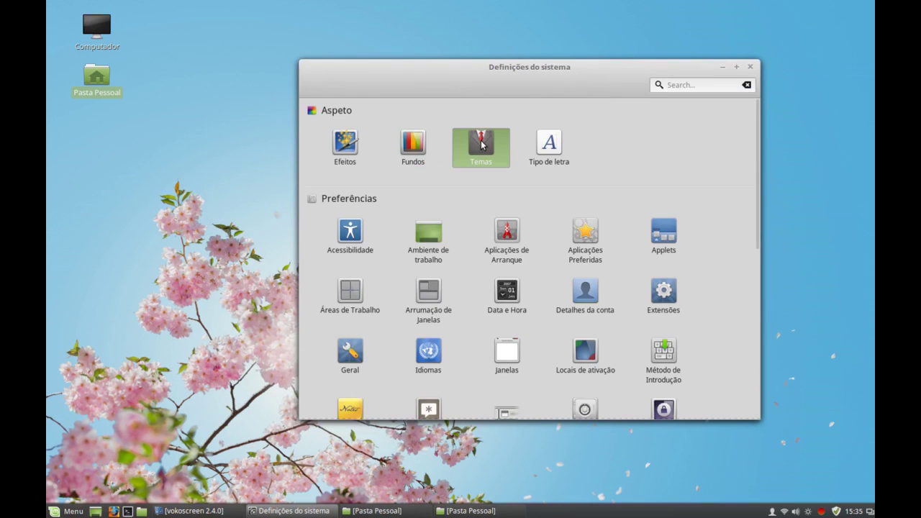
click(481, 145)
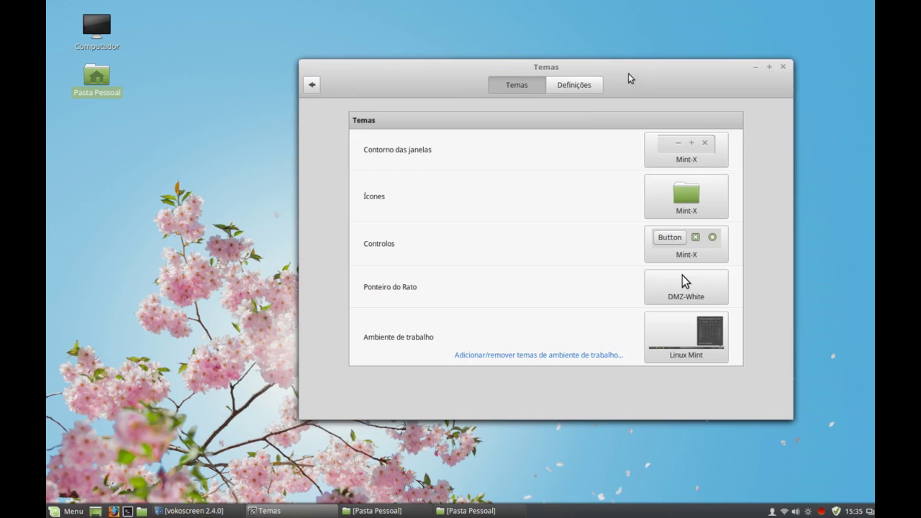
click(697, 155)
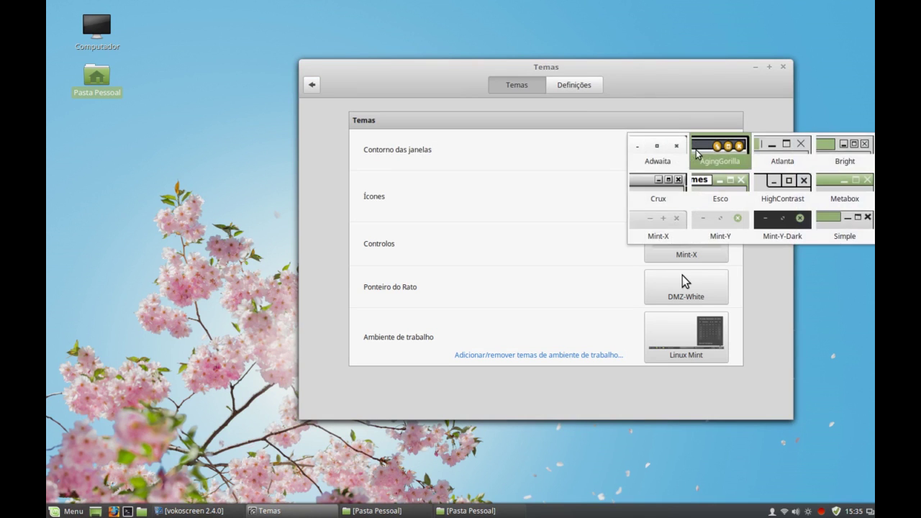
click(782, 229)
click(662, 144)
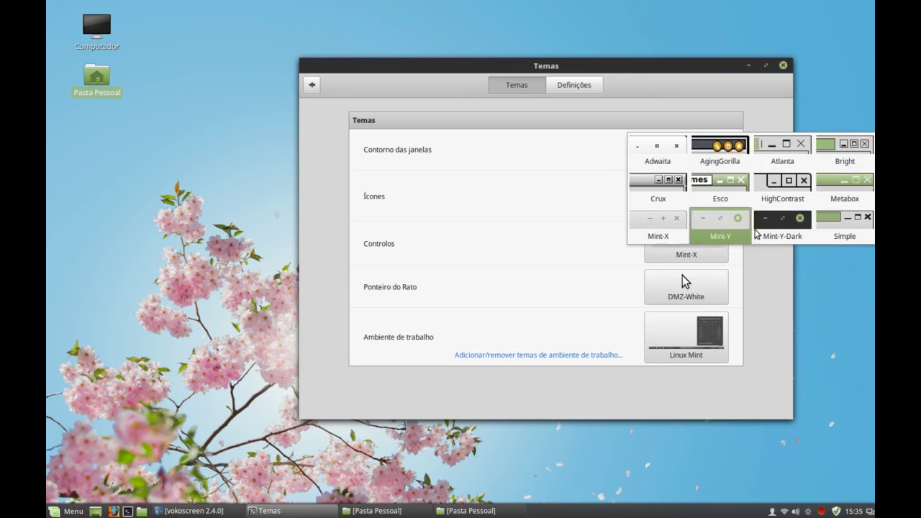
click(748, 234)
drag(712, 78, 533, 65)
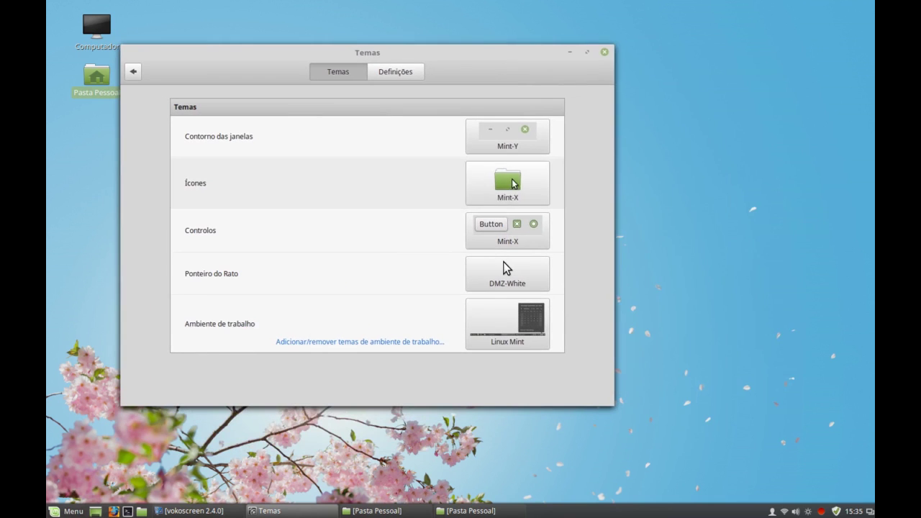
Try the Mint-X-Blue icon theme for Ícones.
click(512, 183)
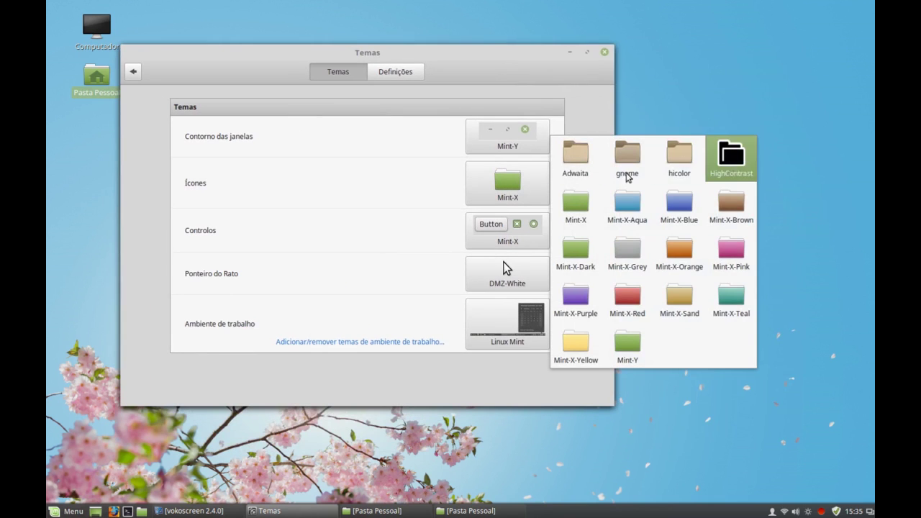
click(682, 206)
drag(484, 60, 583, 44)
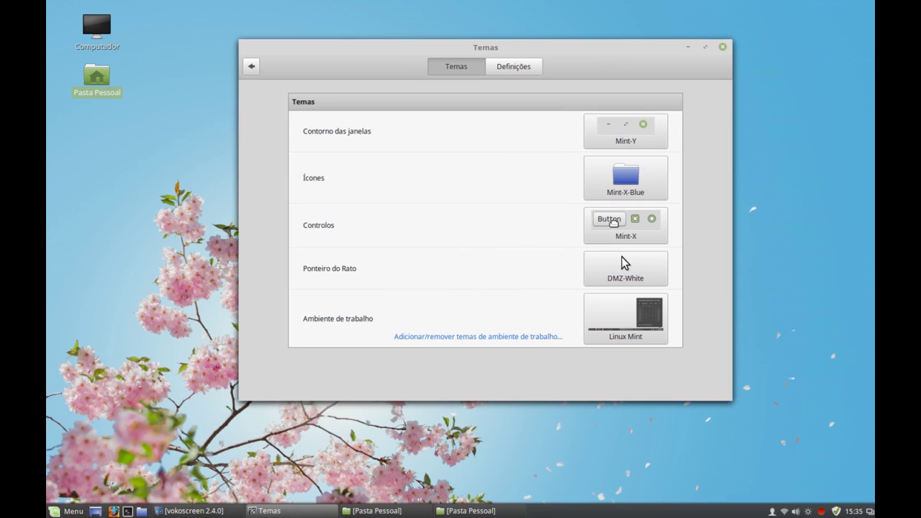
Try the Mint-Y-Dark, Adwaita and Mint-X-Purple themes for Controlos.
click(629, 222)
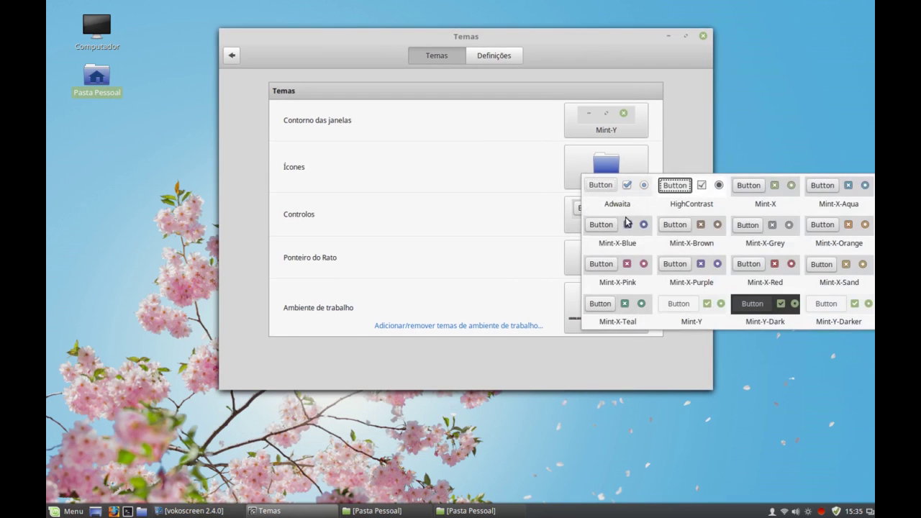
click(770, 316)
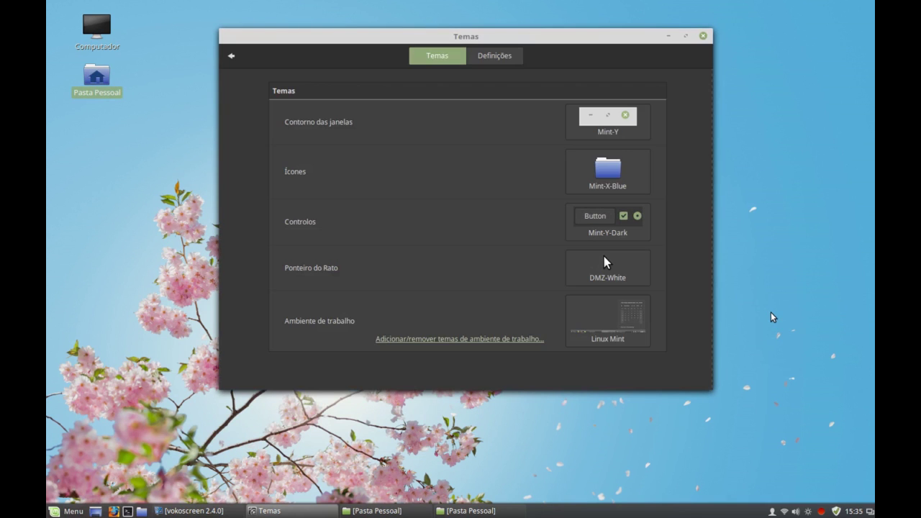
click(612, 178)
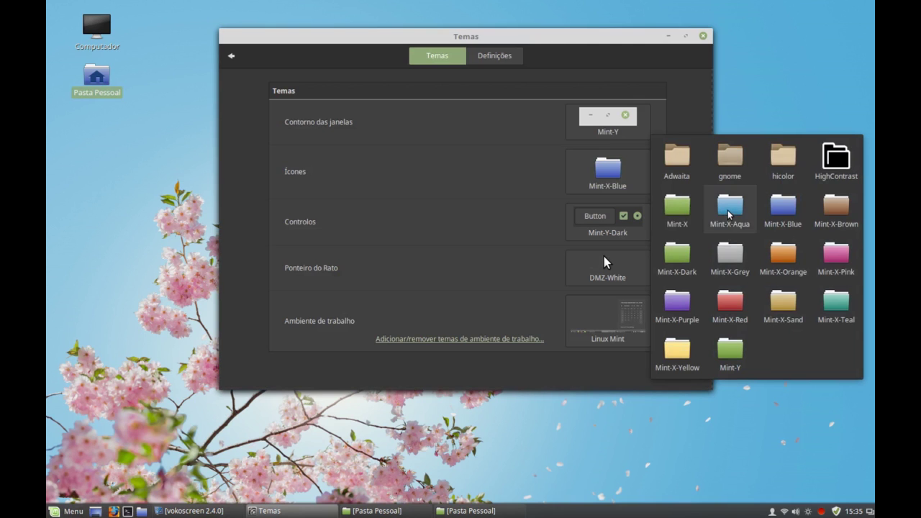
click(602, 234)
click(601, 234)
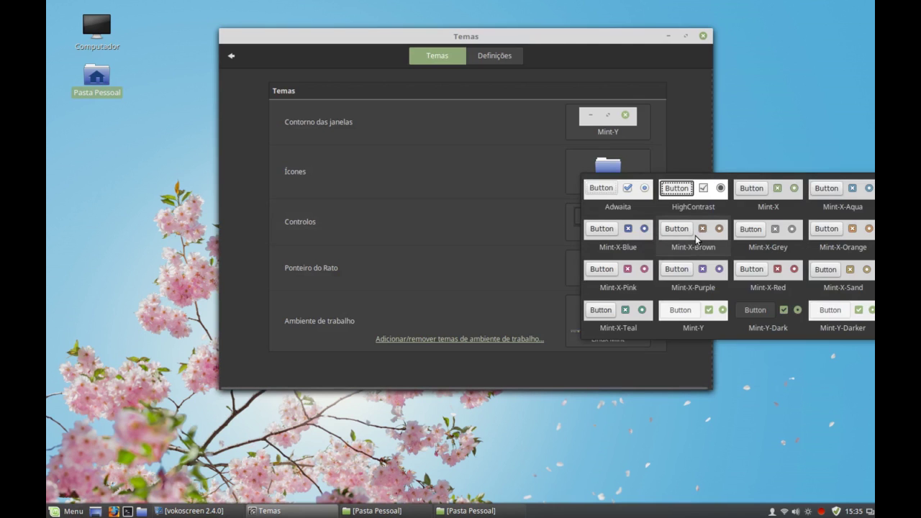
click(627, 192)
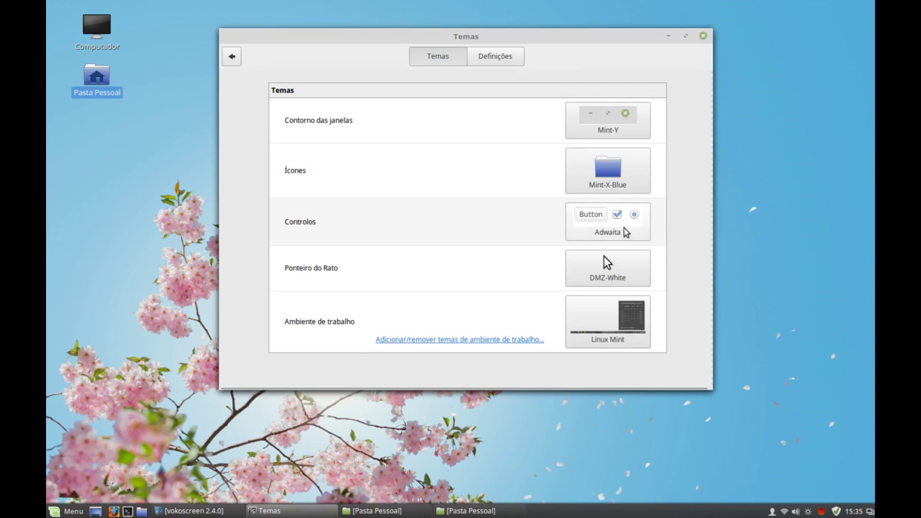
click(602, 233)
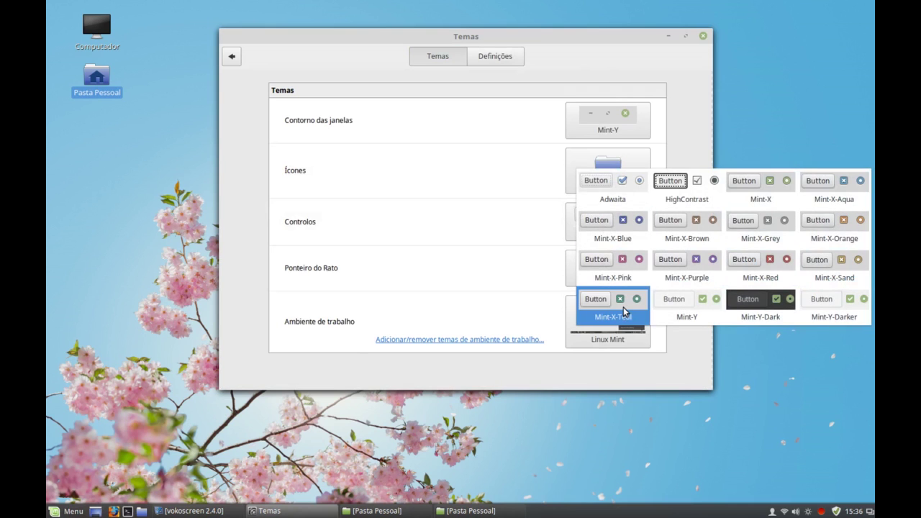
click(692, 266)
Browse the installed desktop themes and check the online ones, cancelling the cache update and closing the desktop themes window.
click(487, 325)
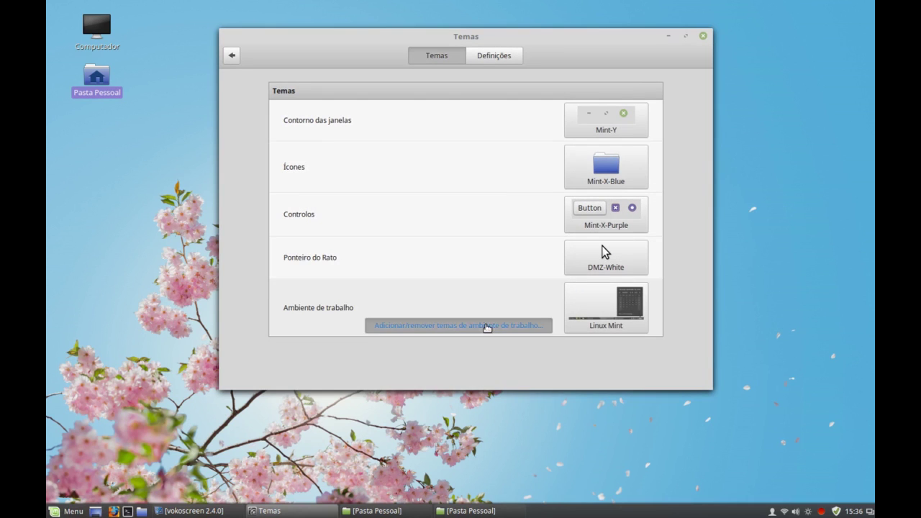
scroll(430, 249, down, 8)
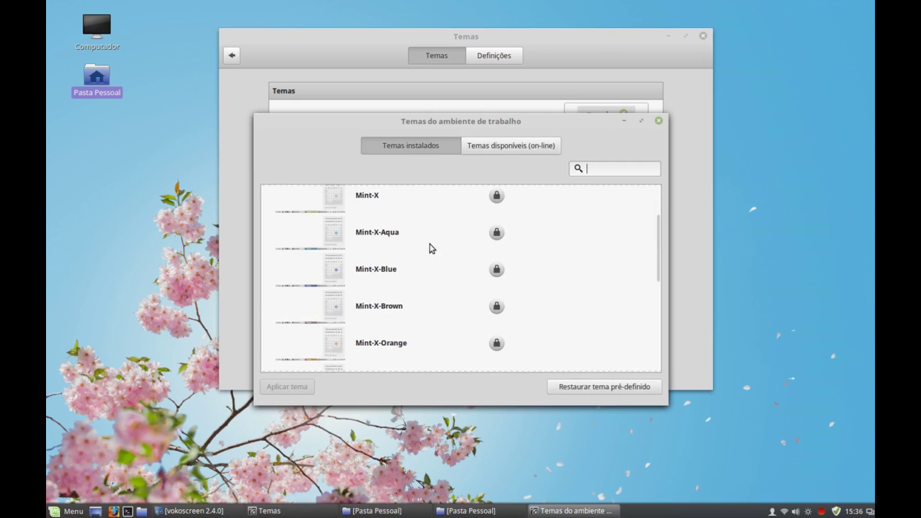
click(351, 356)
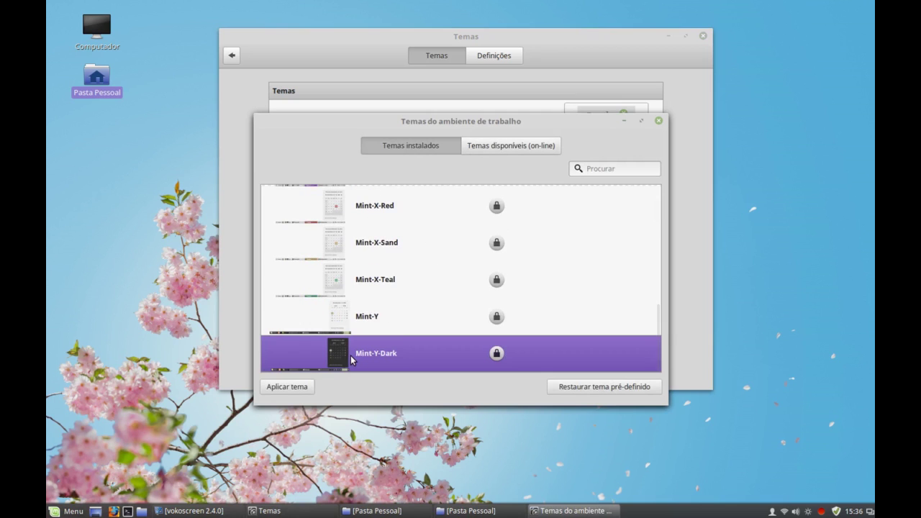
scroll(453, 292, up, 8)
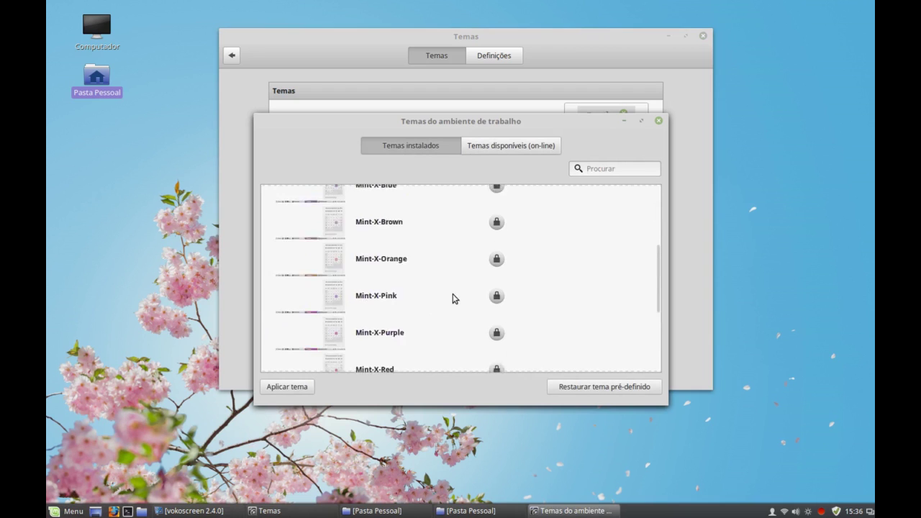
click(391, 238)
click(530, 146)
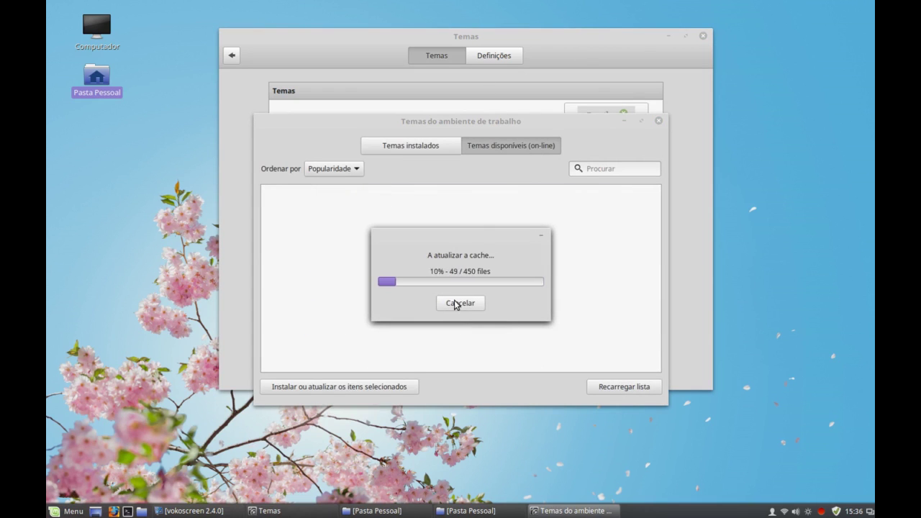
click(453, 302)
drag(595, 127, 676, 182)
click(740, 176)
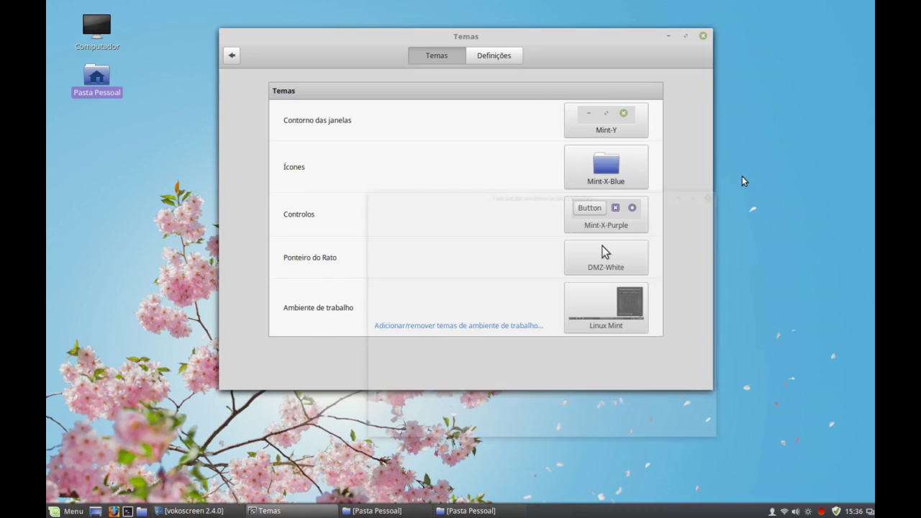
Set both Controlos and Ícones back to the Mint-X theme.
click(603, 219)
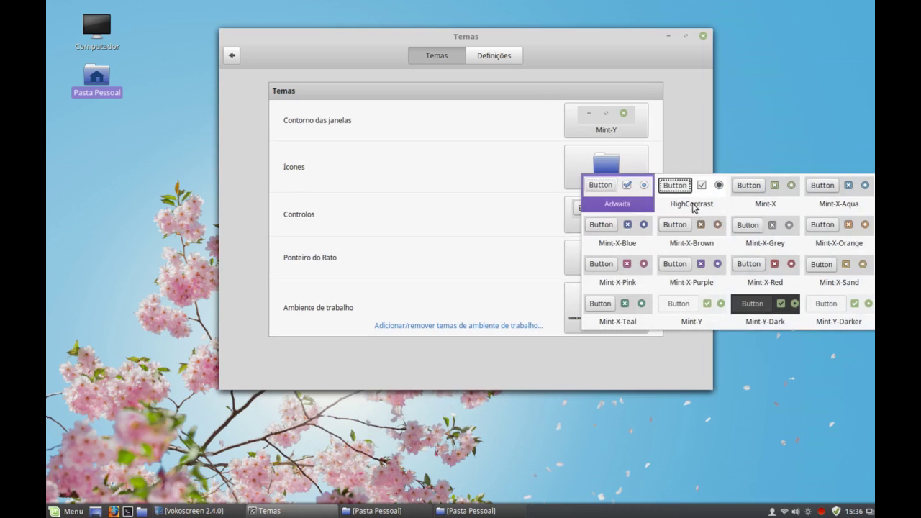
click(788, 203)
click(620, 177)
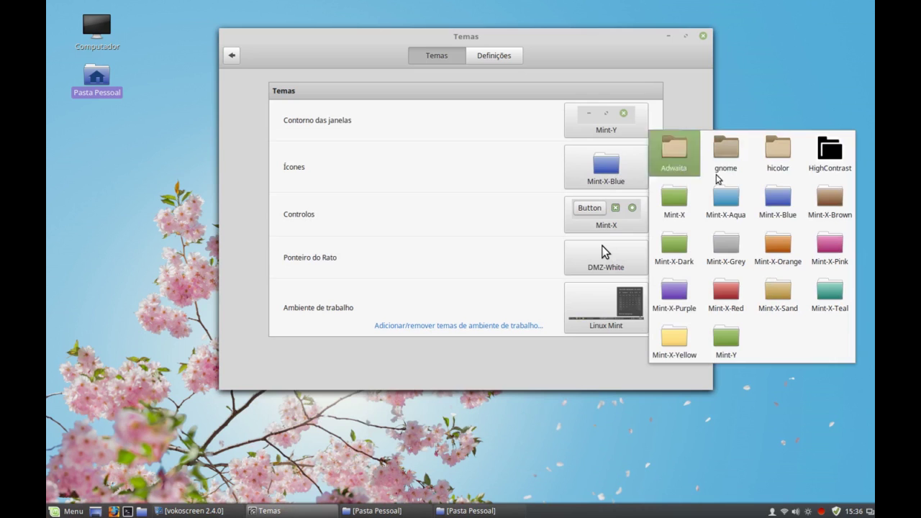
click(677, 211)
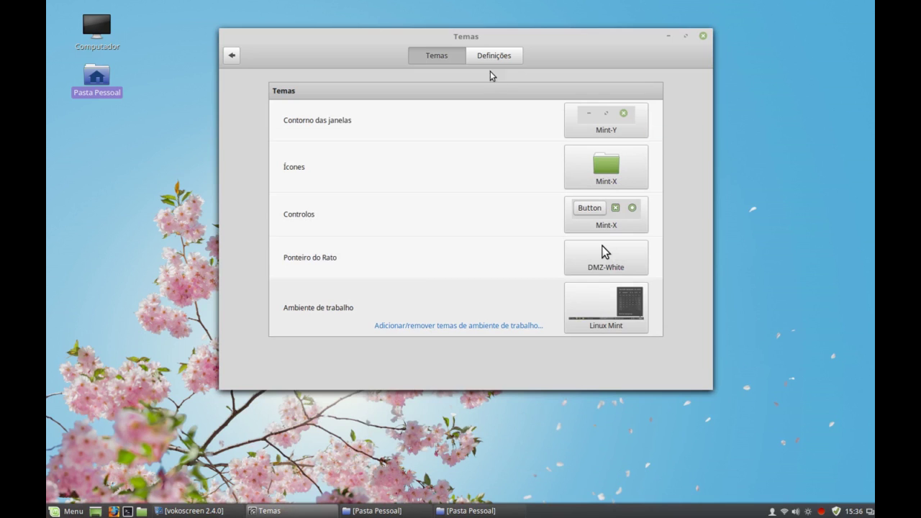
Enable icons on buttons and the dark theme variant for applications, and check the look in the Pasta Pessoal window.
click(490, 56)
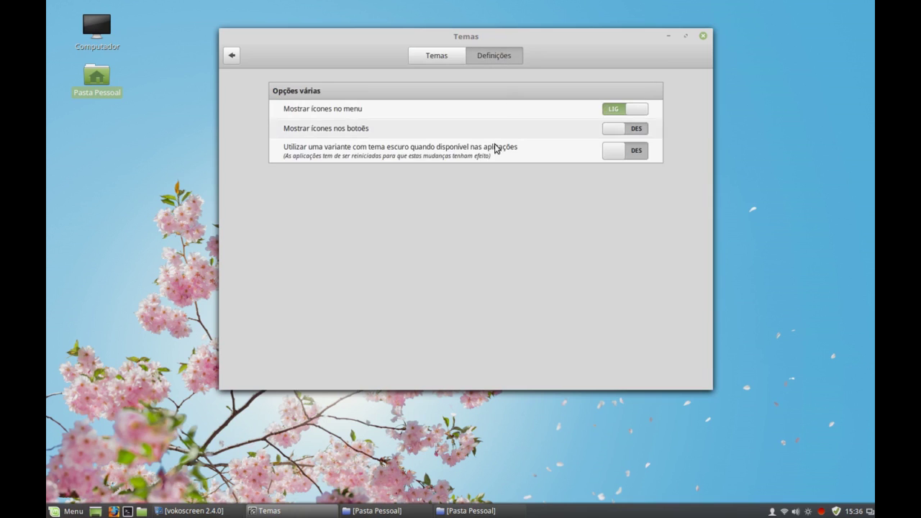
click(640, 129)
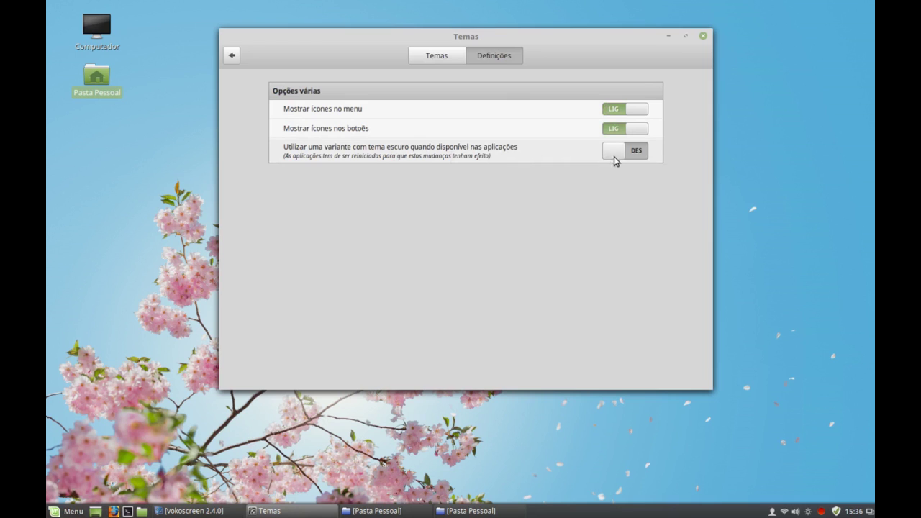
click(625, 155)
double_click(96, 78)
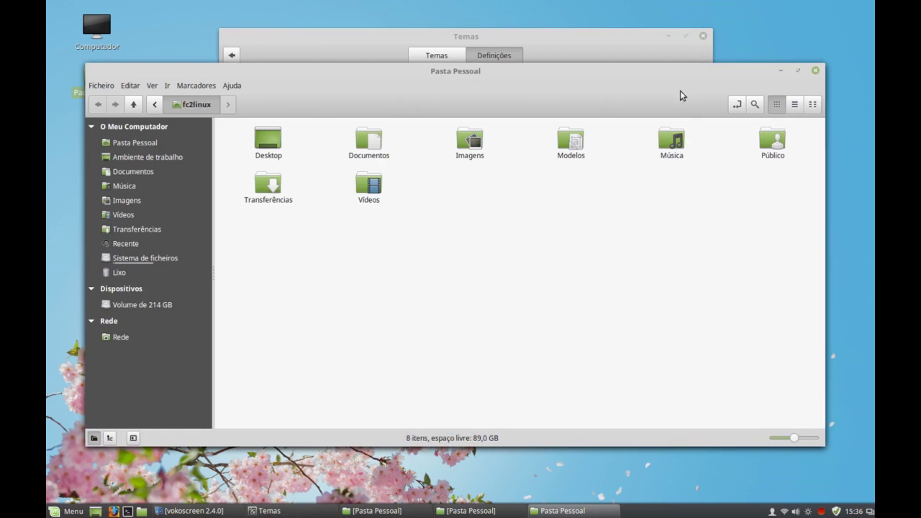
click(815, 71)
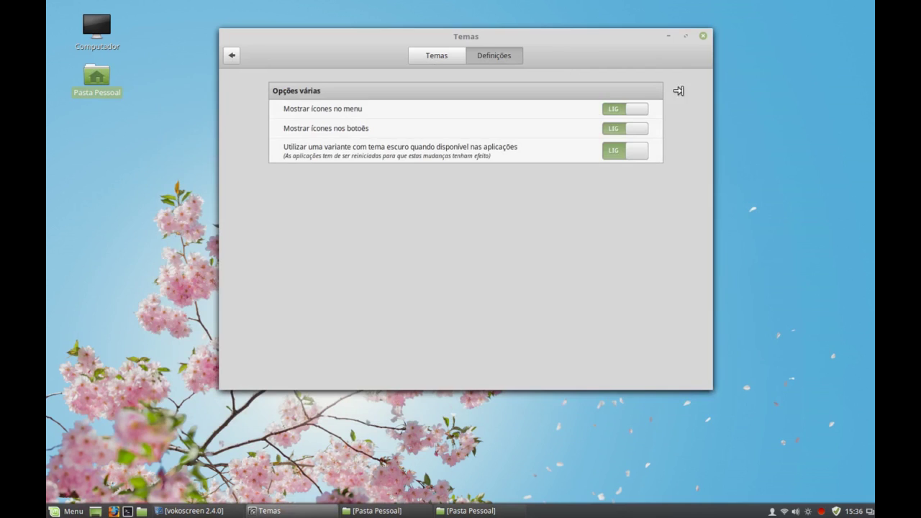
click(423, 58)
Review the desktop layout options in the Ambiente de trabalho settings and try switching the Pasta pessoal icon off and on.
click(232, 55)
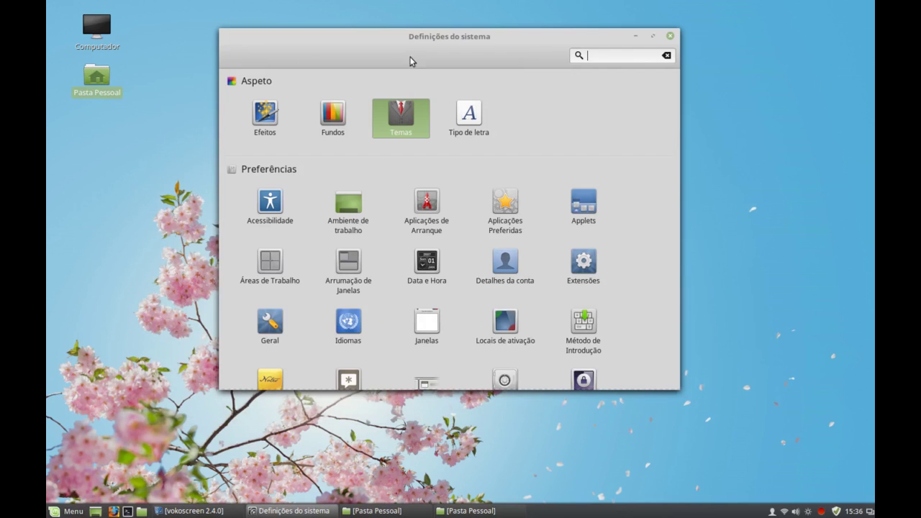
click(348, 203)
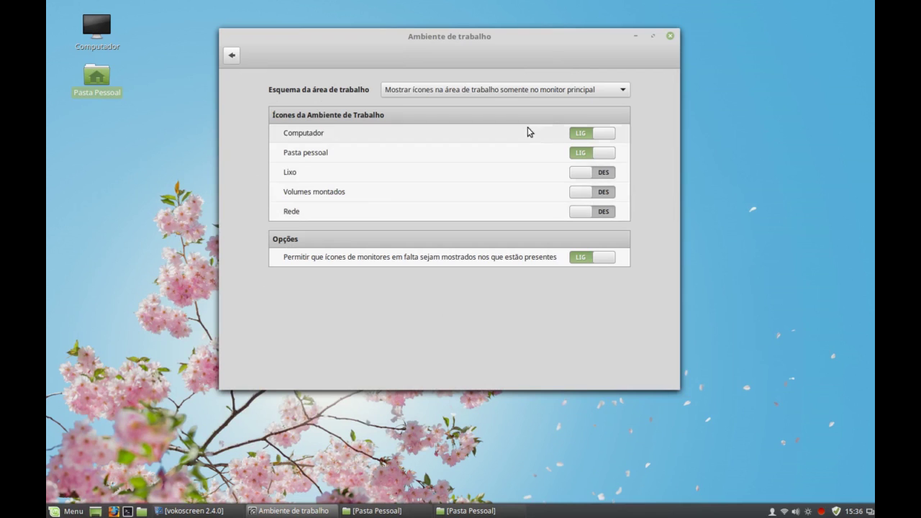
click(598, 92)
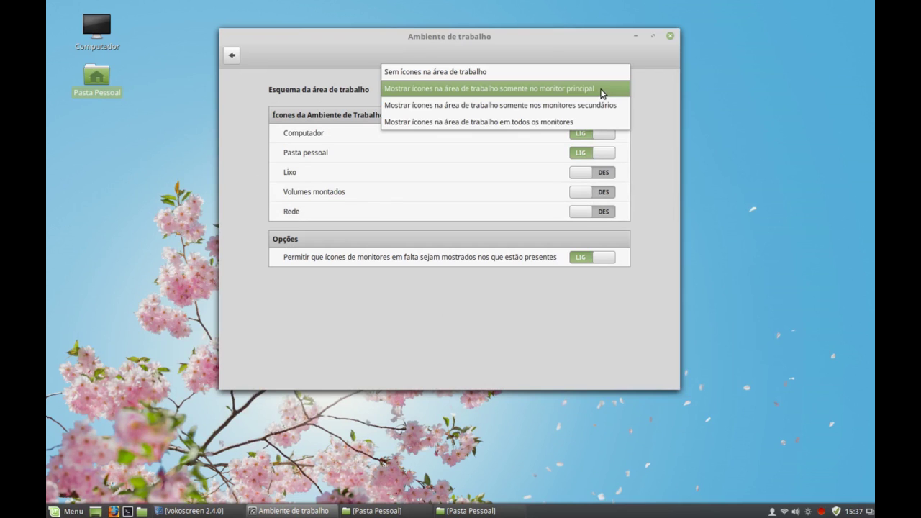
click(603, 88)
click(585, 157)
click(603, 154)
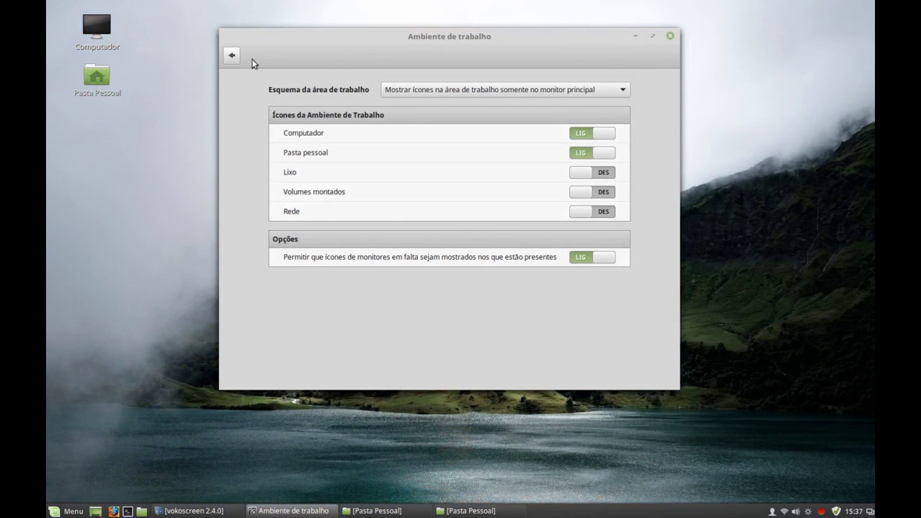
Take a brief look at the Aplicações de Arranque settings and return to the system settings overview.
click(231, 54)
click(442, 210)
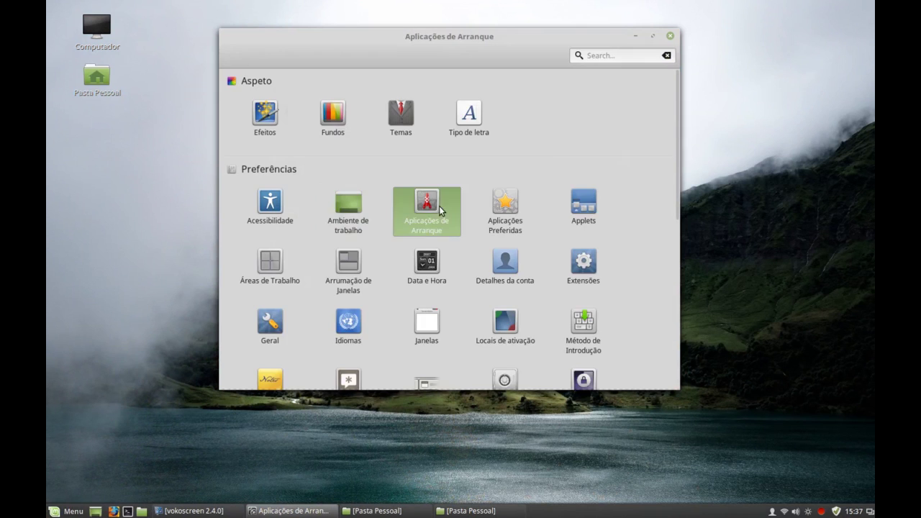
click(230, 54)
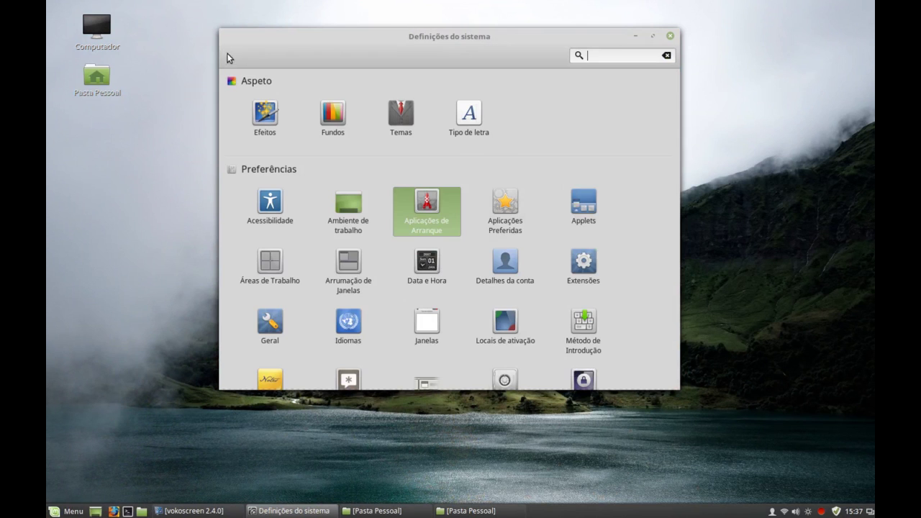
Set VLC media player as the preferred Vídeo application and look through the applications offered under Média removível.
click(504, 200)
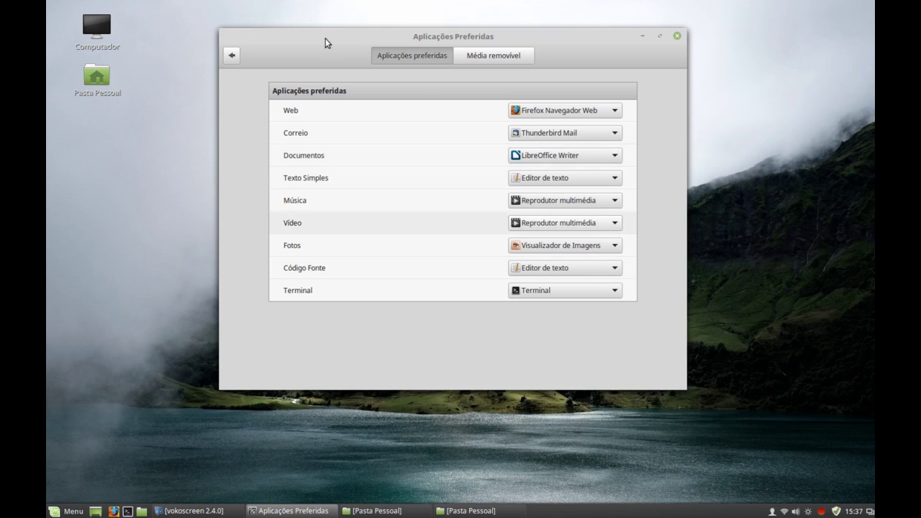
click(502, 58)
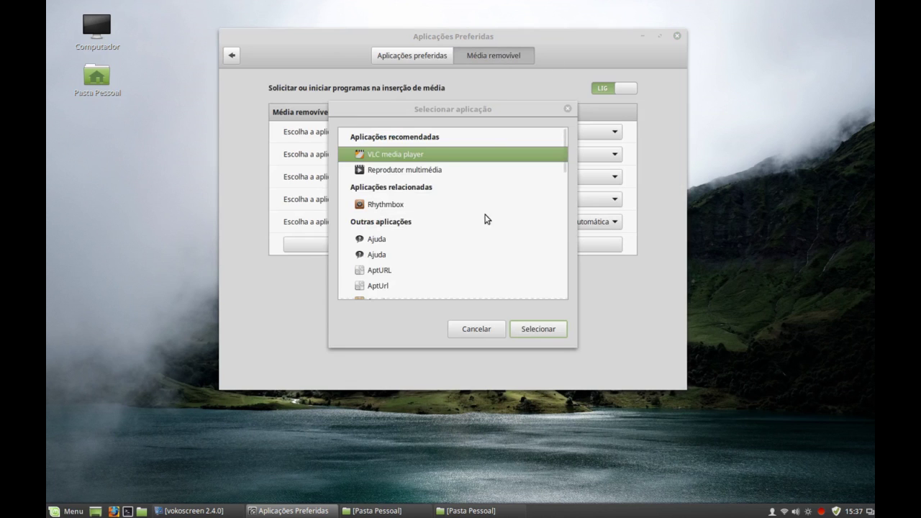
scroll(484, 230, down, 3)
scroll(488, 259, down, 10)
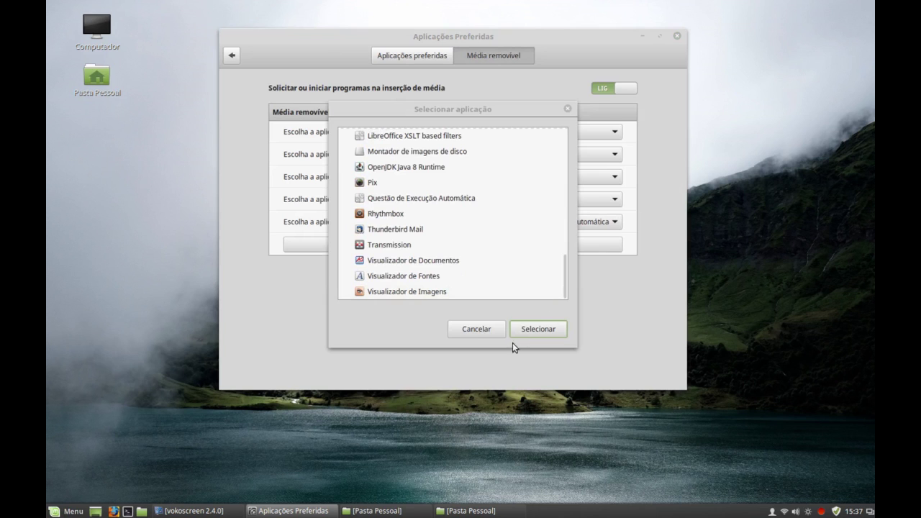
click(485, 329)
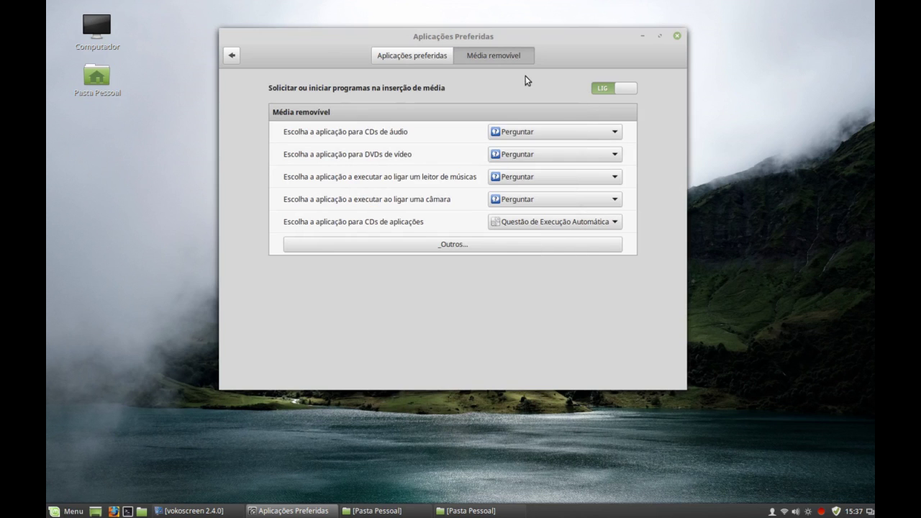
click(392, 54)
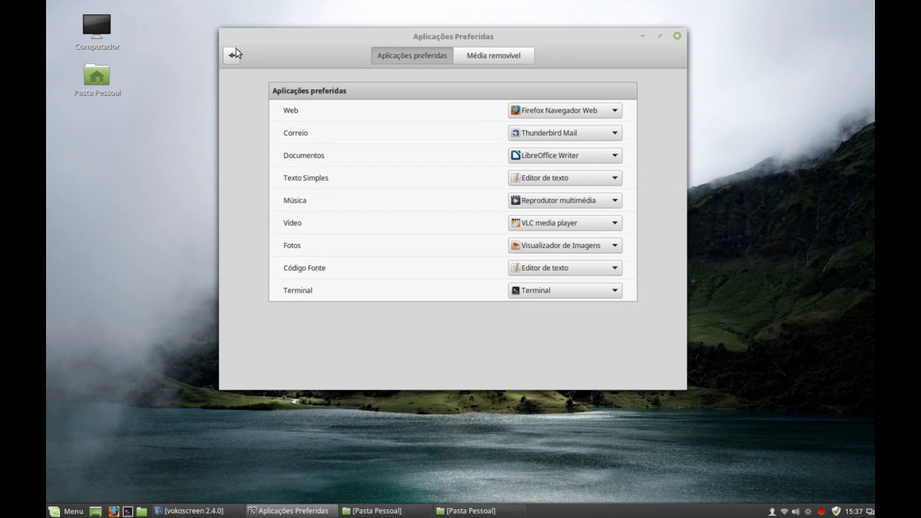
click(232, 54)
Review the installed applets and the online applets in the Applets settings, cancelling the cache update.
click(584, 209)
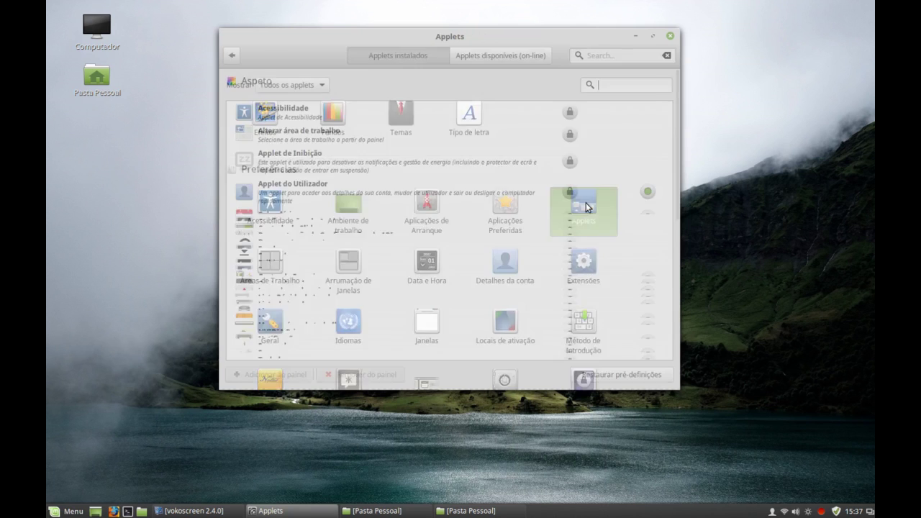
scroll(471, 200, down, 3)
scroll(472, 205, down, 5)
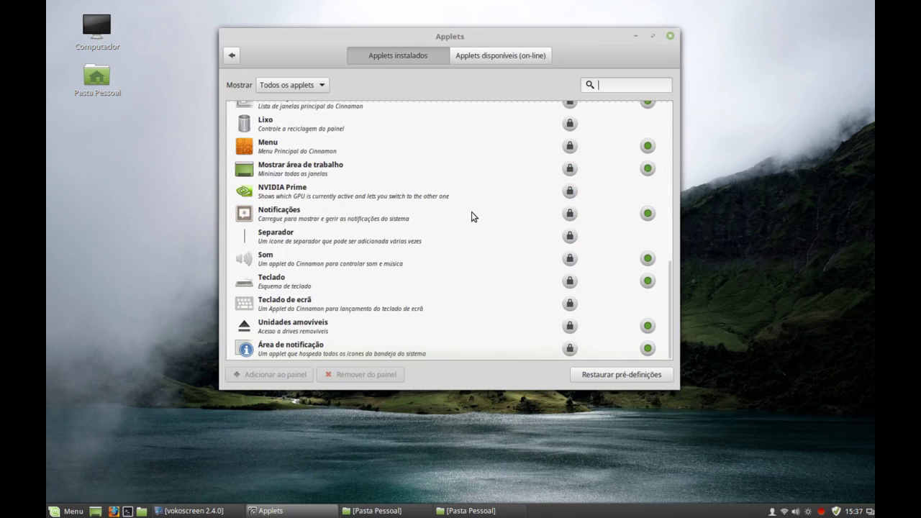
click(518, 54)
click(458, 254)
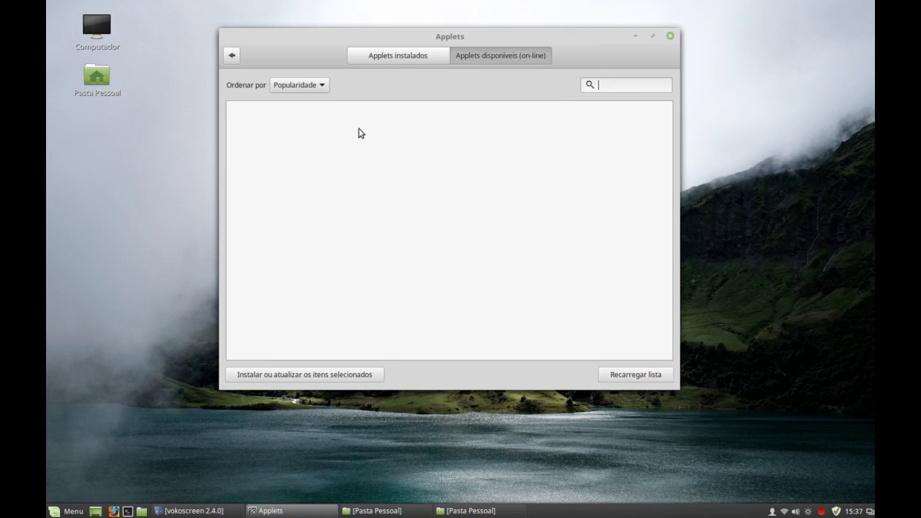
click(232, 55)
Review the OSD and general options in Áreas de Trabalho and the window tiling options in Arrumação de Janelas.
click(280, 260)
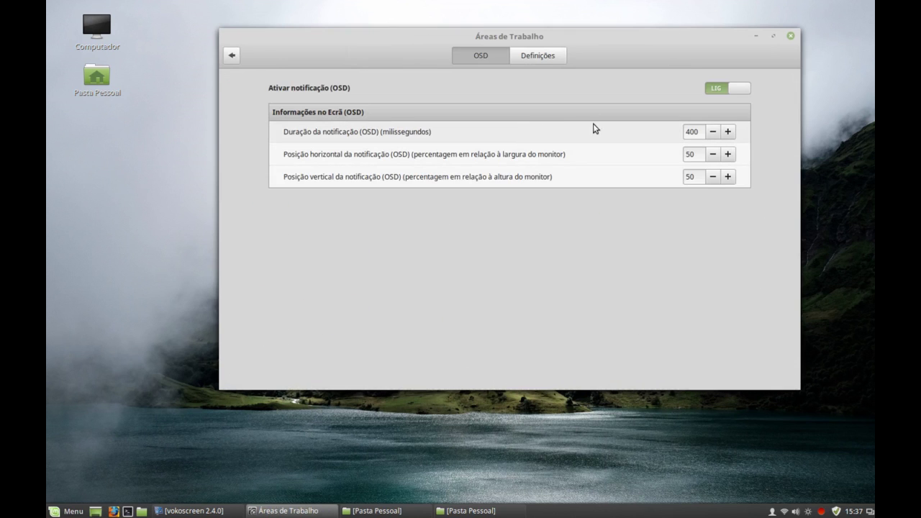
click(543, 53)
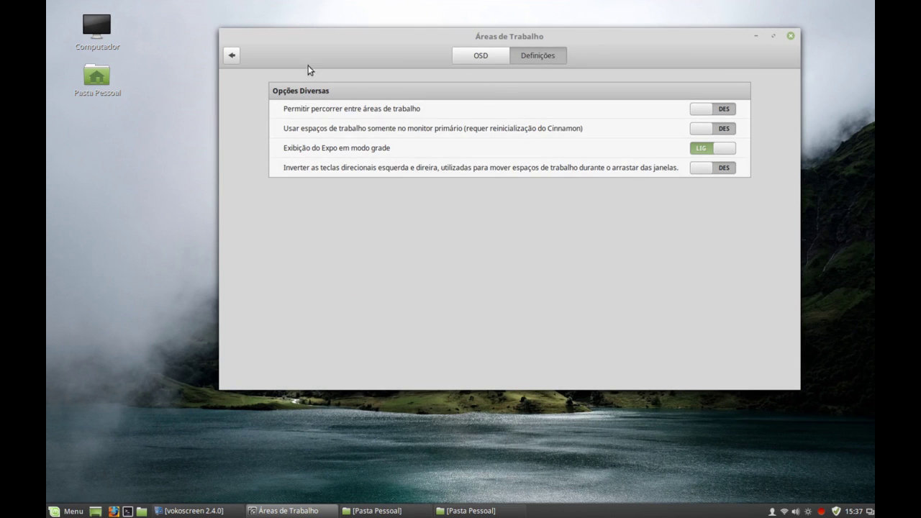
click(233, 56)
click(352, 266)
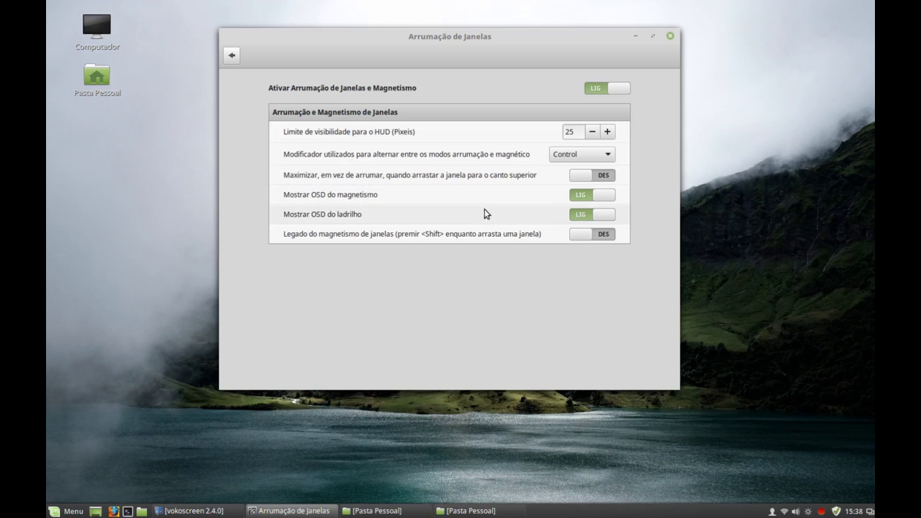
click(231, 57)
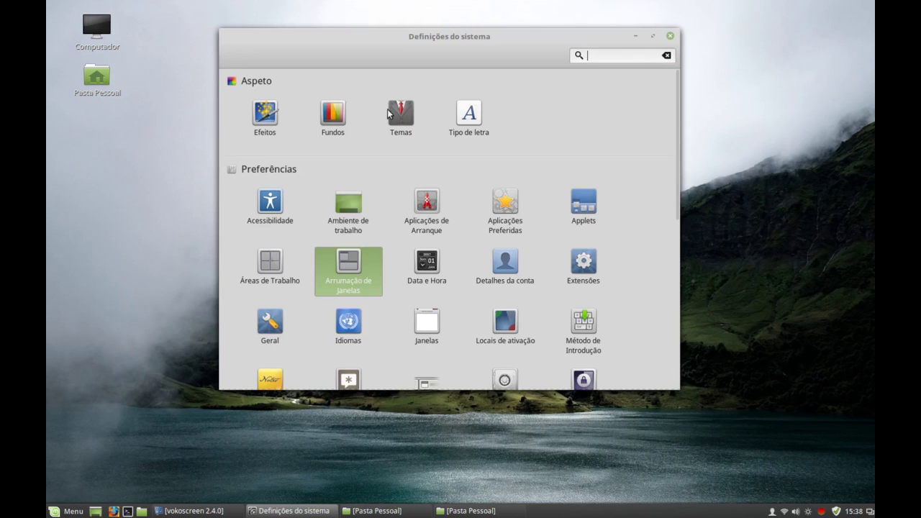
Check the installed and online extensions in the Extensões settings and return to the settings overview.
click(584, 270)
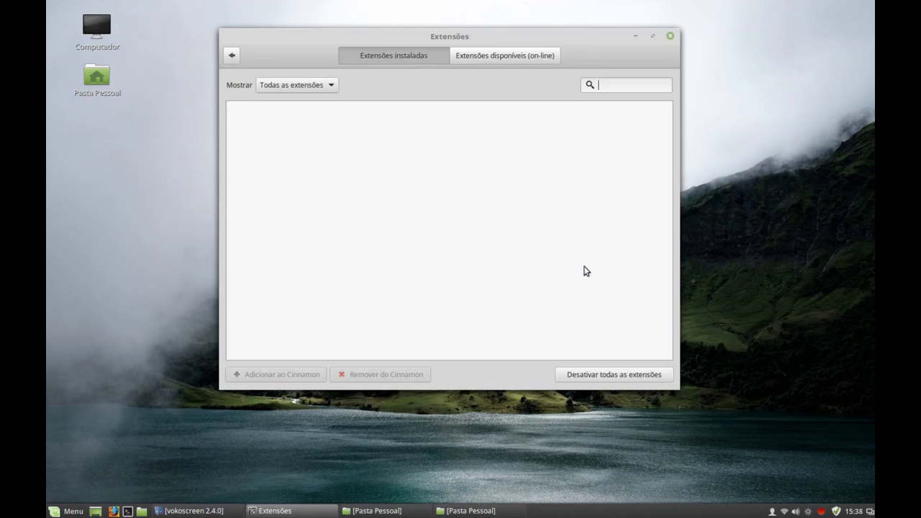
click(506, 56)
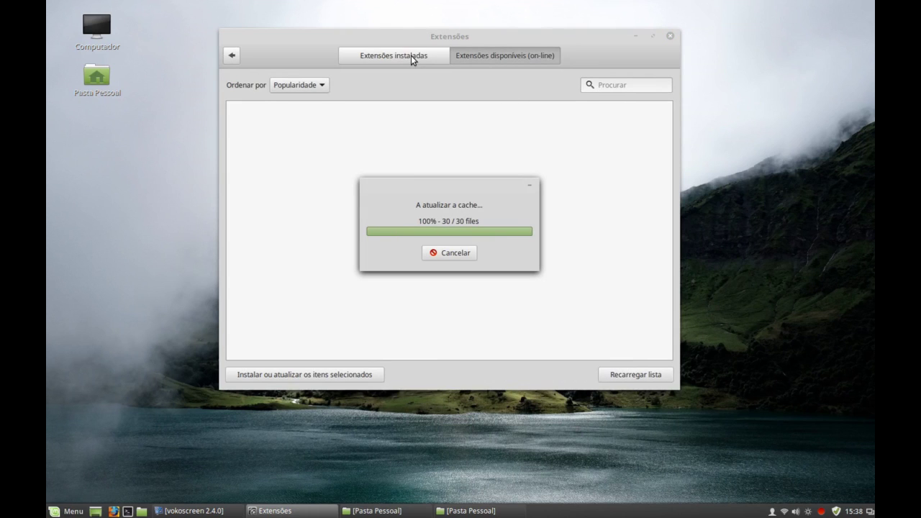
click(356, 62)
click(233, 55)
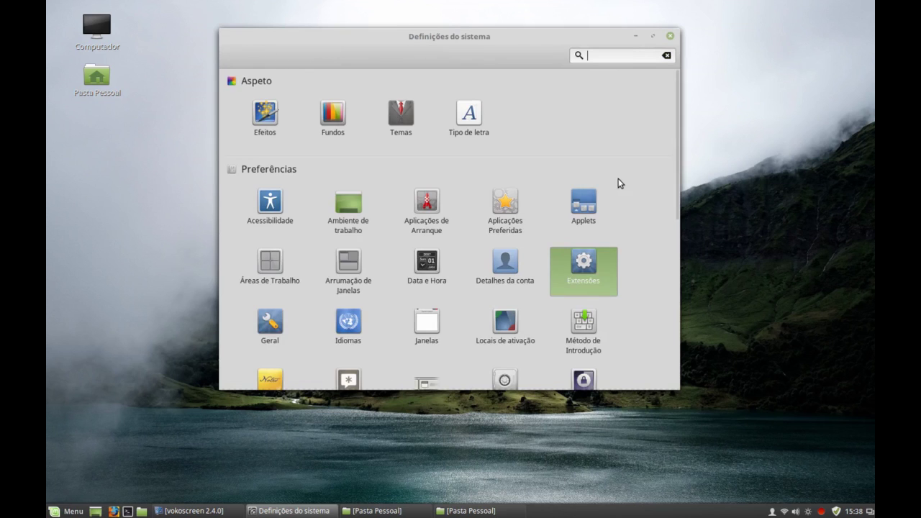
In the Painel settings, turn on panel edit mode, try the pointer pass-through switch and review the auto-hide choices, keeping Mostrar sempre o painel.
scroll(619, 178, down, 3)
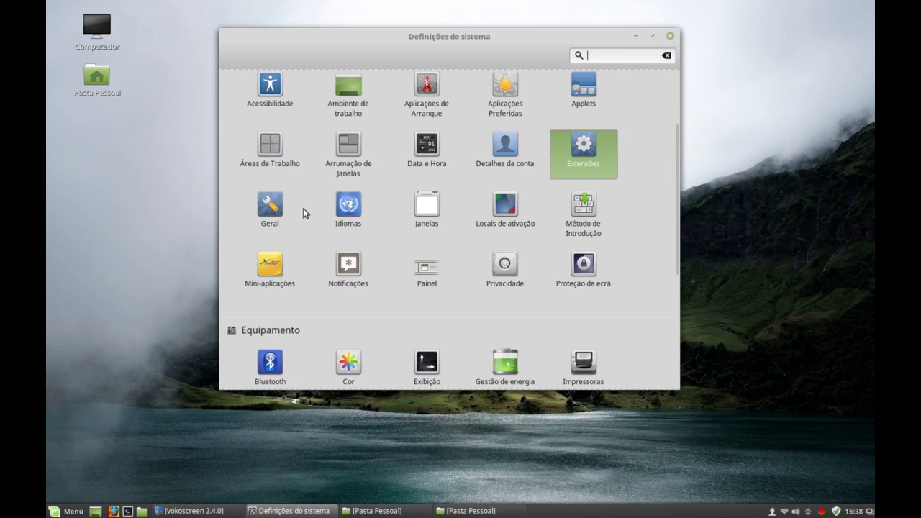
click(430, 268)
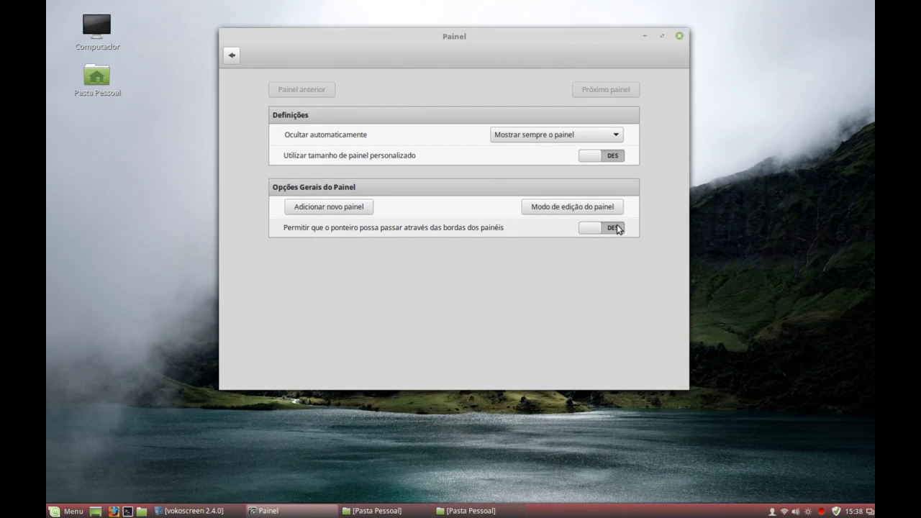
click(586, 207)
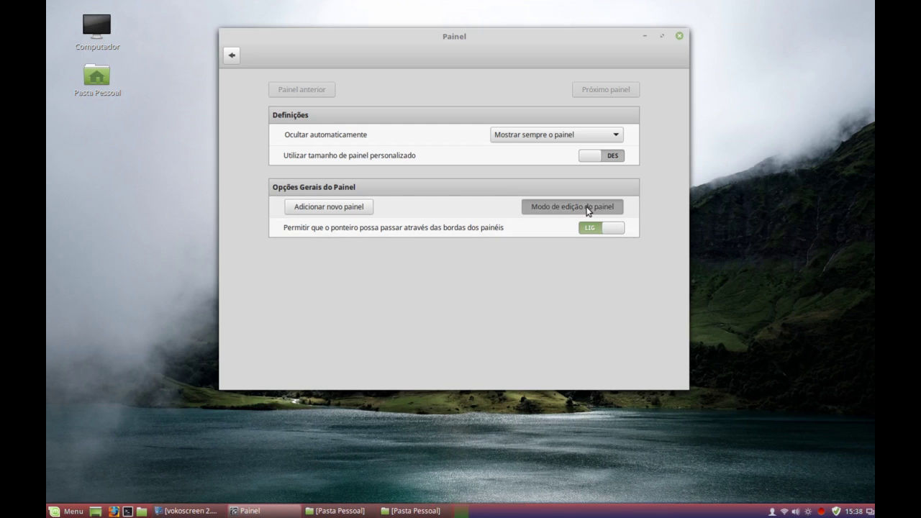
click(600, 229)
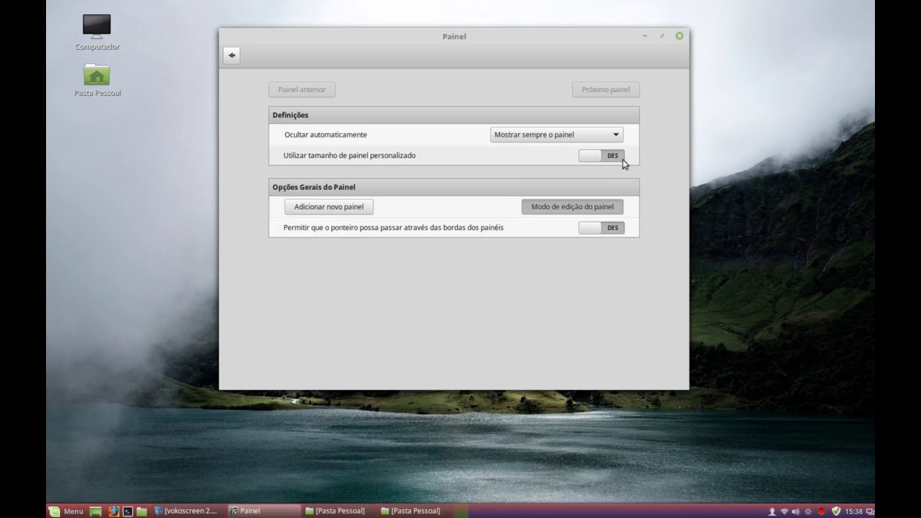
click(599, 135)
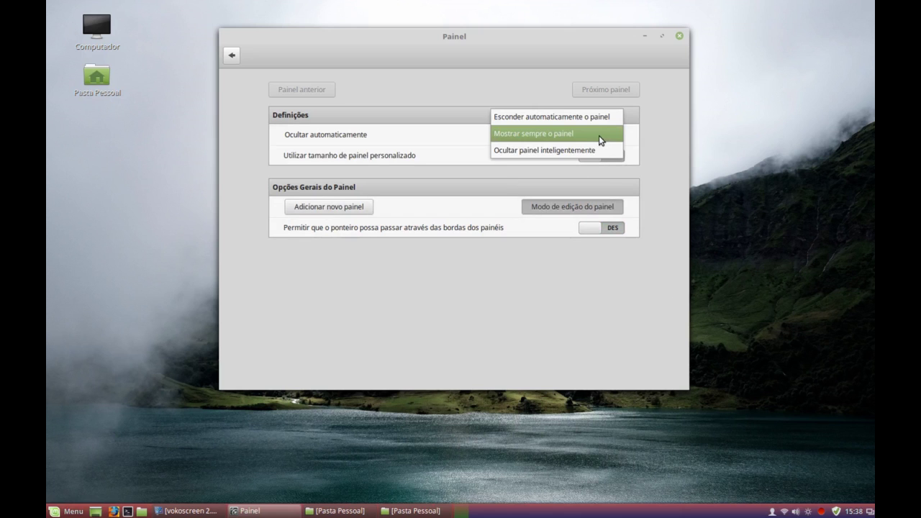
click(598, 134)
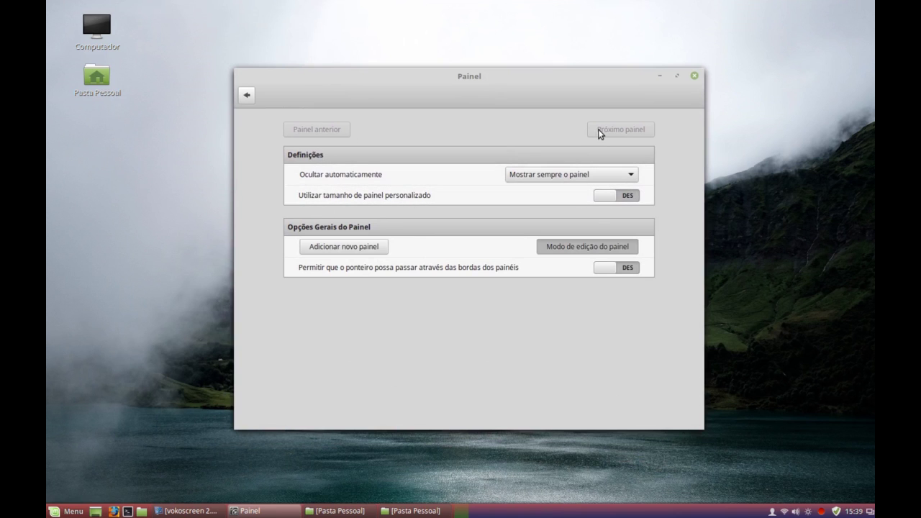
Add a new panel along the right edge of the desktop and allow the pointer to pass through panel borders.
click(353, 247)
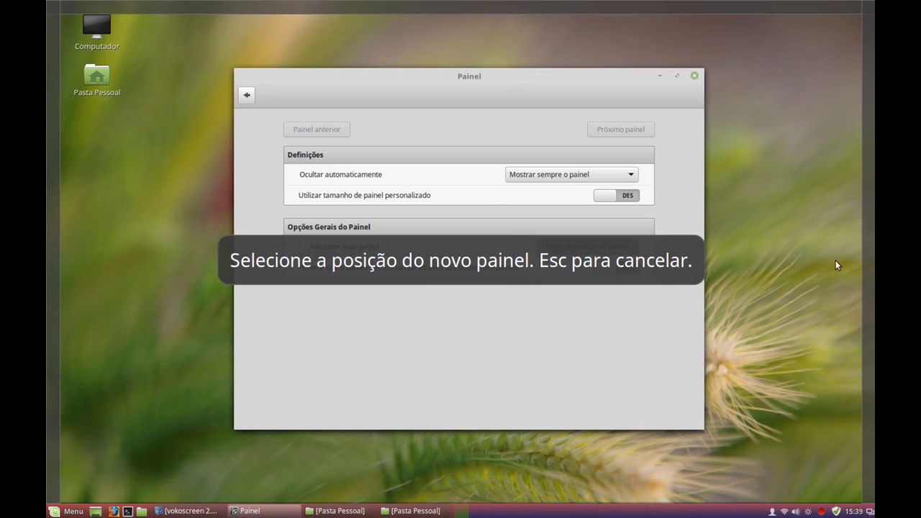
click(871, 249)
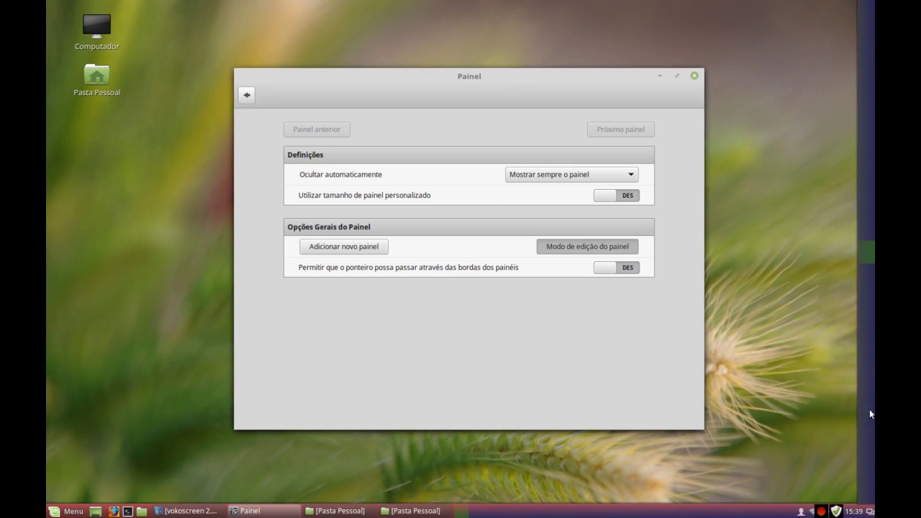
click(625, 267)
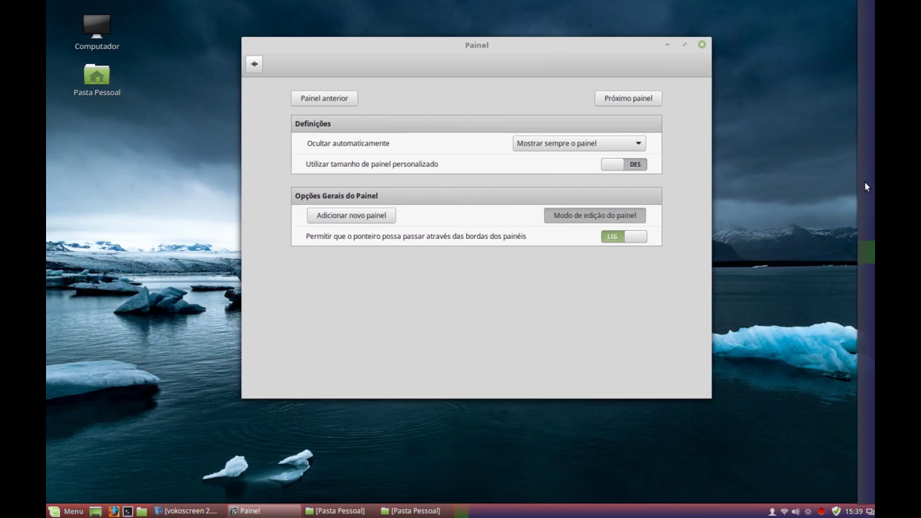
Turn off panel edit mode and take a brief look at the Temas settings reached from the new panel's context menu.
right_click(866, 180)
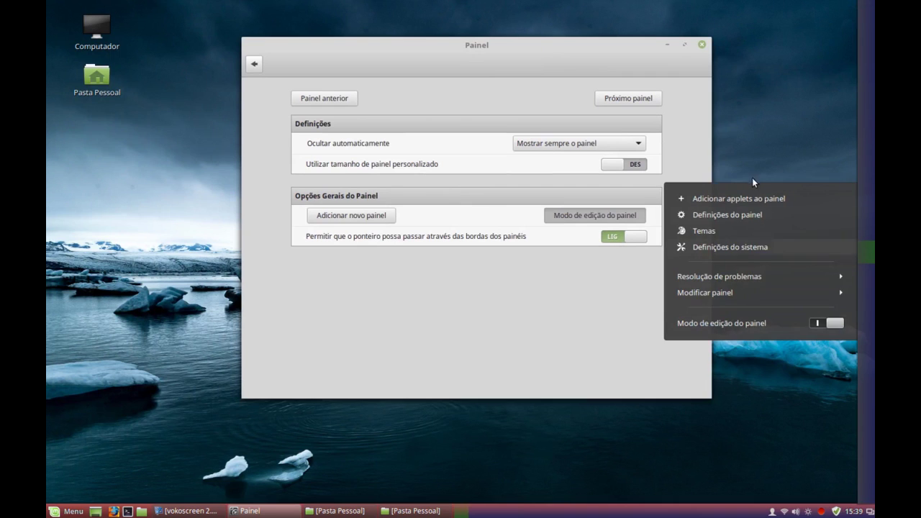
click(772, 114)
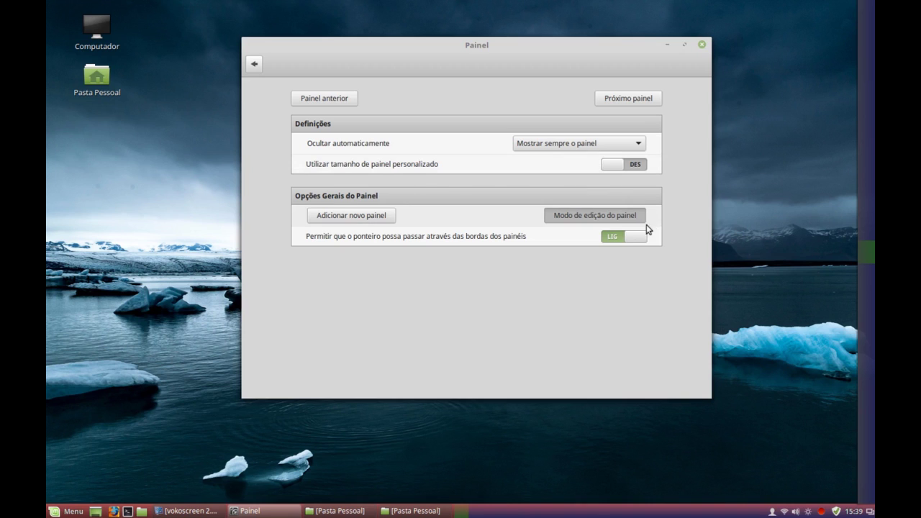
click(605, 216)
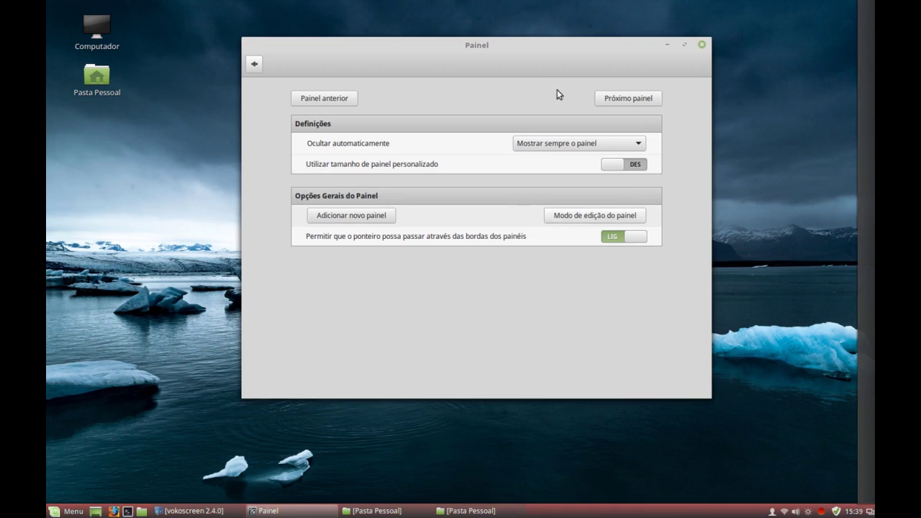
drag(679, 56, 521, 32)
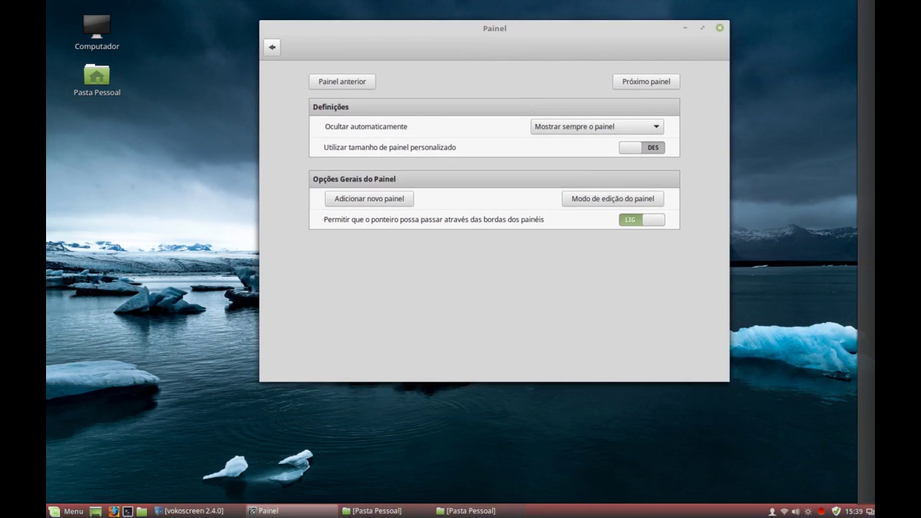
right_click(866, 336)
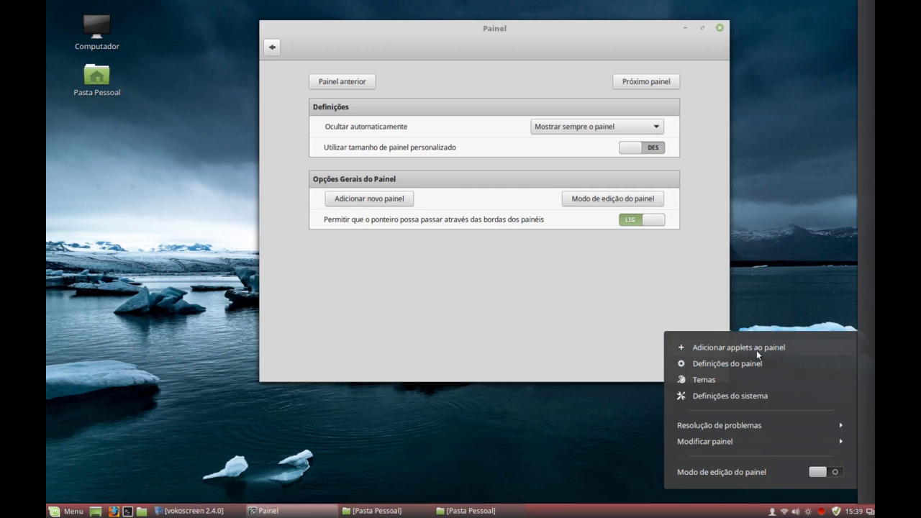
click(720, 379)
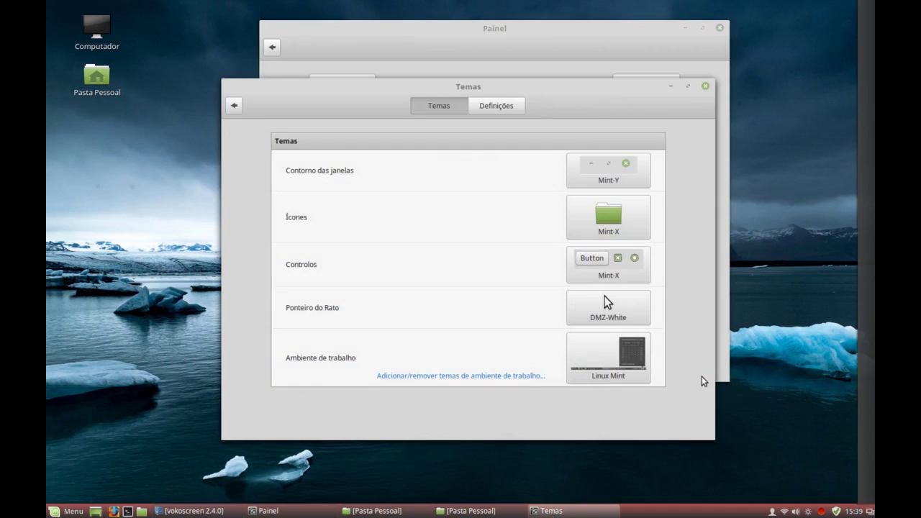
click(706, 87)
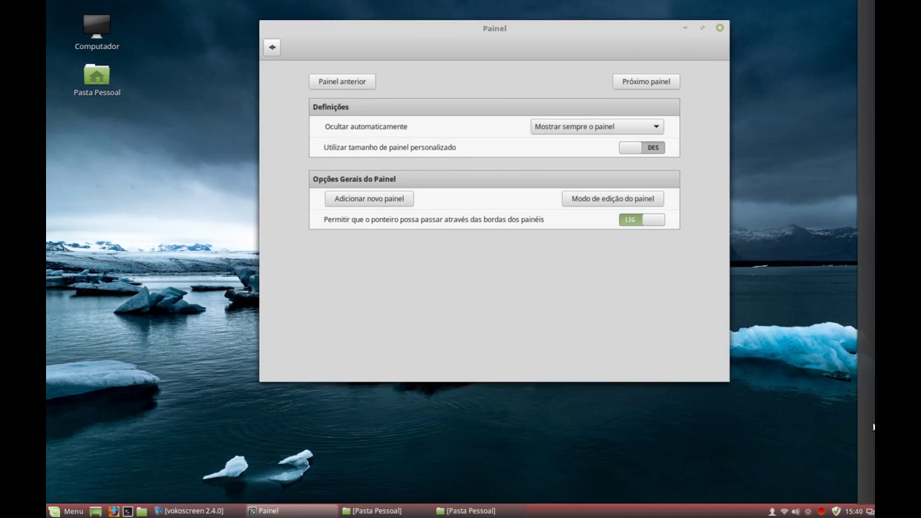
Turn panel edit mode back on and remove the panel along the right edge of the desktop.
right_click(871, 424)
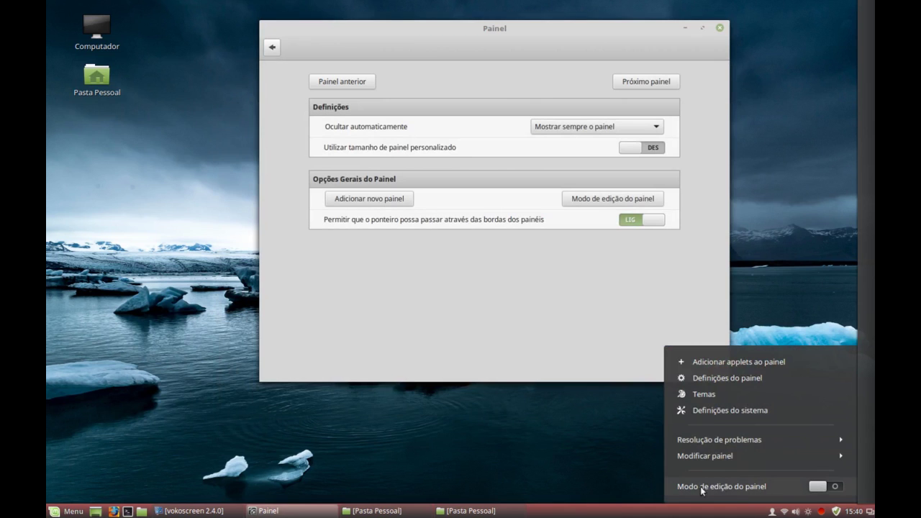
click(835, 488)
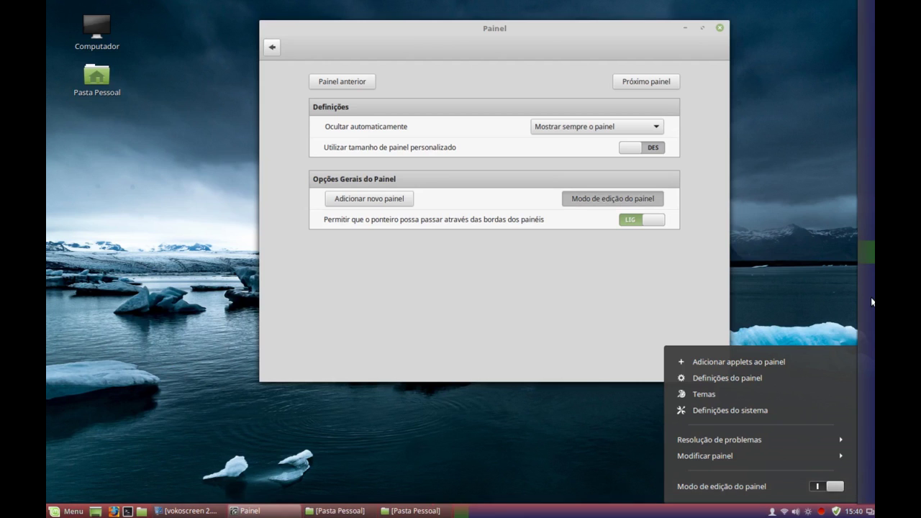
right_click(864, 337)
click(783, 441)
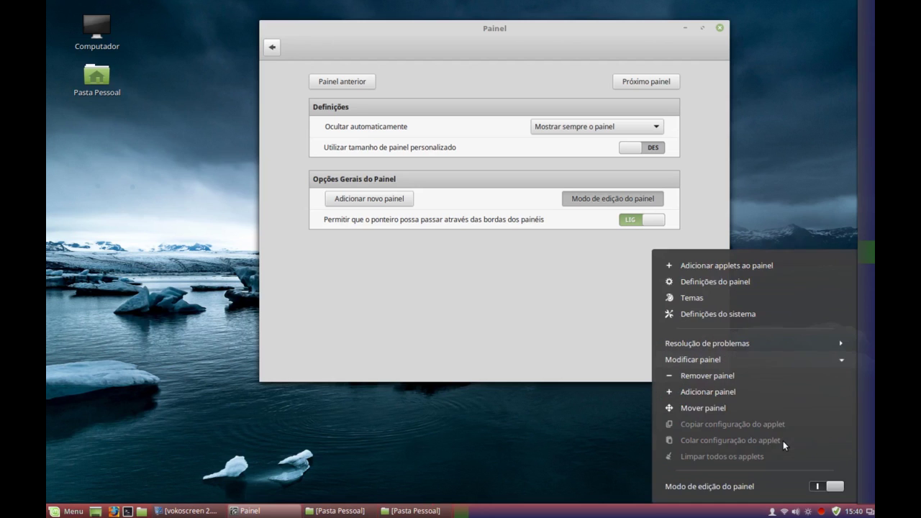
click(732, 376)
drag(507, 28, 433, 55)
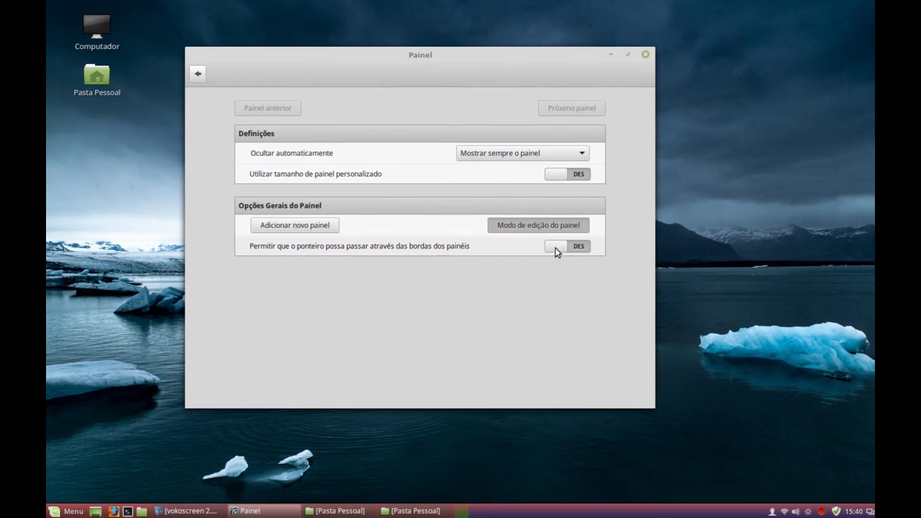
Return to the system settings overview and open Janela de Início de Sessão under Administração, authenticating with the account password.
click(200, 74)
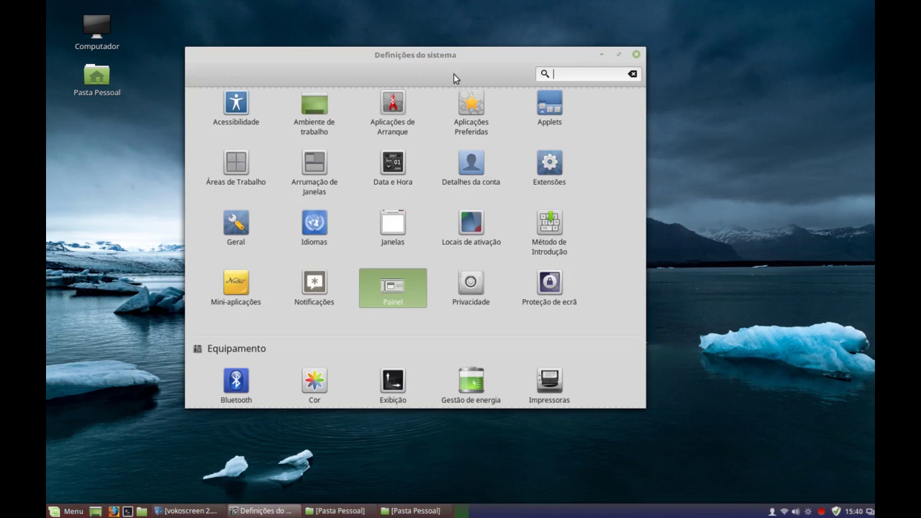
click(473, 287)
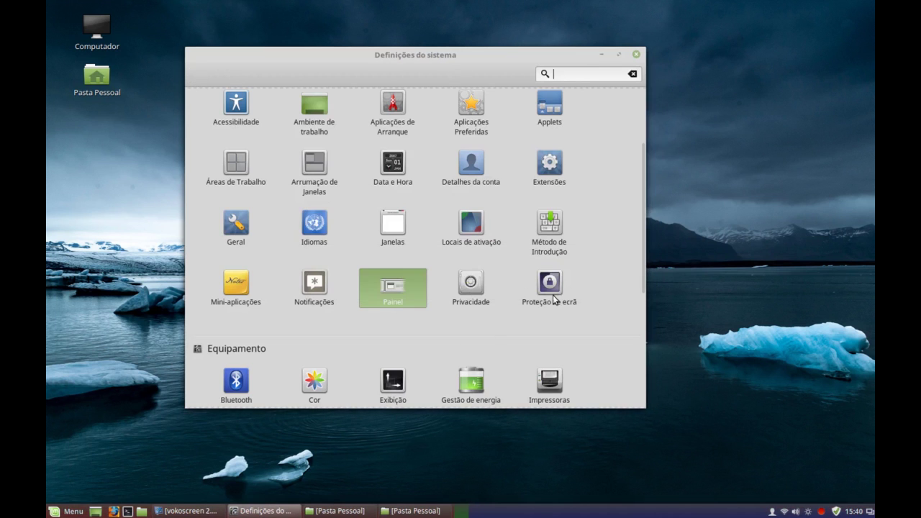
scroll(386, 301, down, 3)
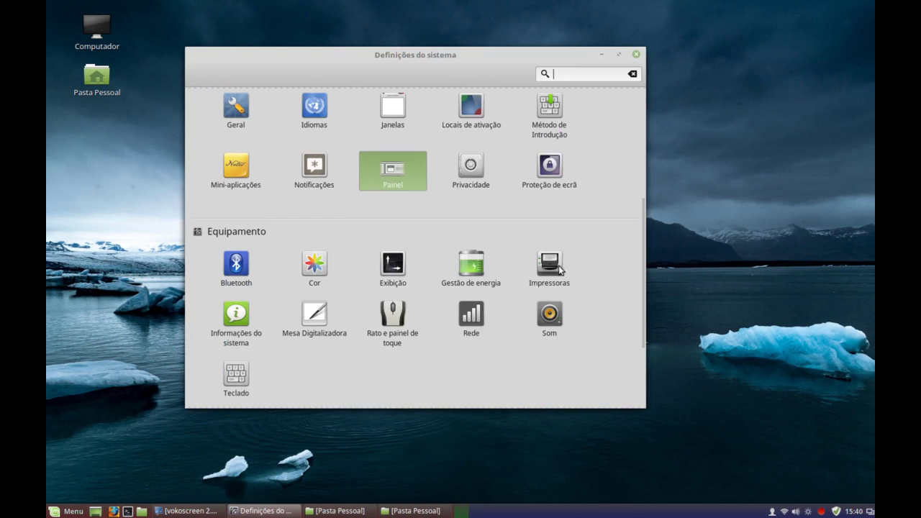
scroll(382, 269, down, 3)
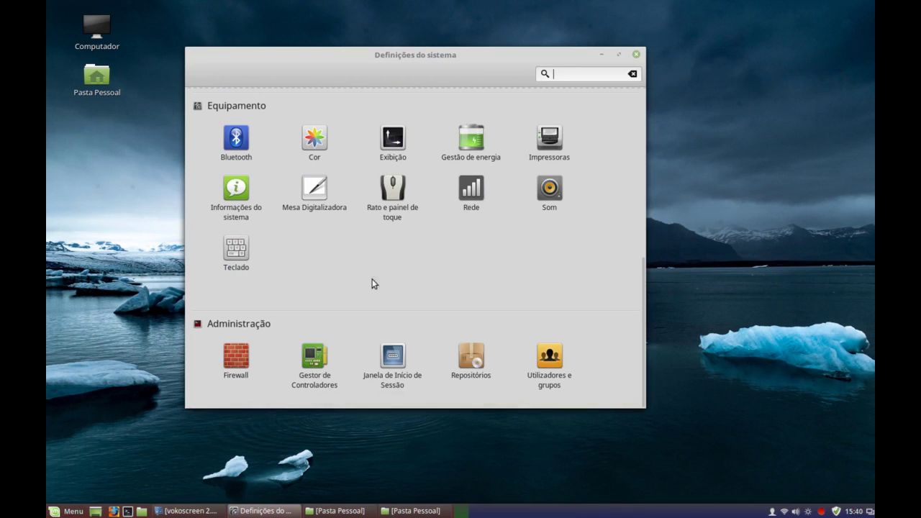
click(385, 360)
text(•••••••)
key(Return)
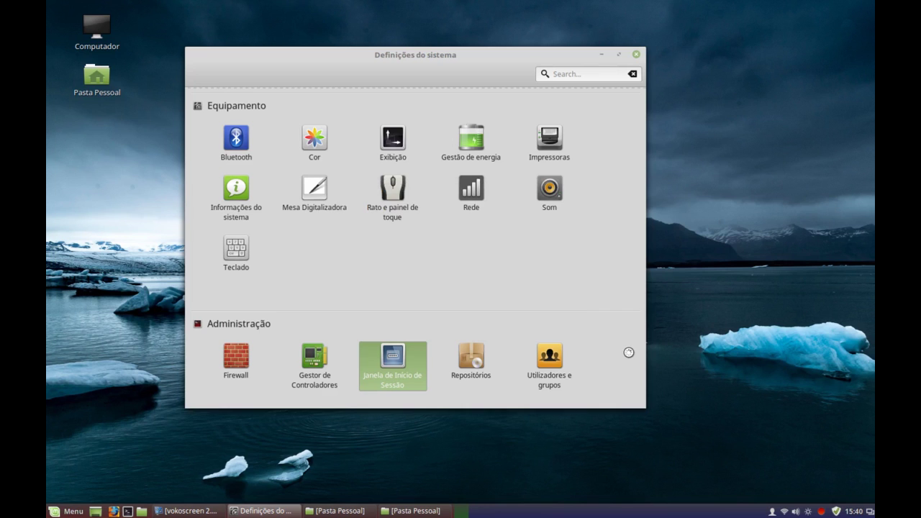
Browse the available login window themes through to the end of the list, and close the preferences and the system settings.
scroll(522, 182, down, 5)
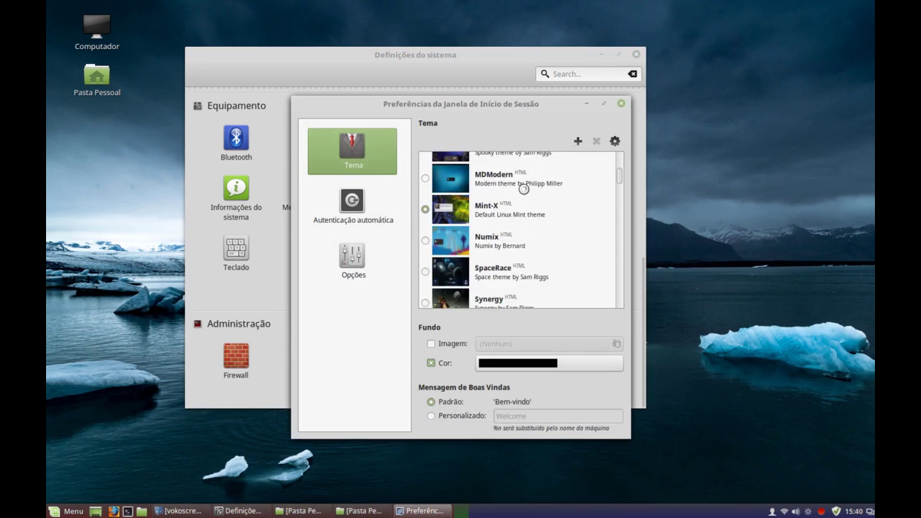
scroll(524, 189, down, 15)
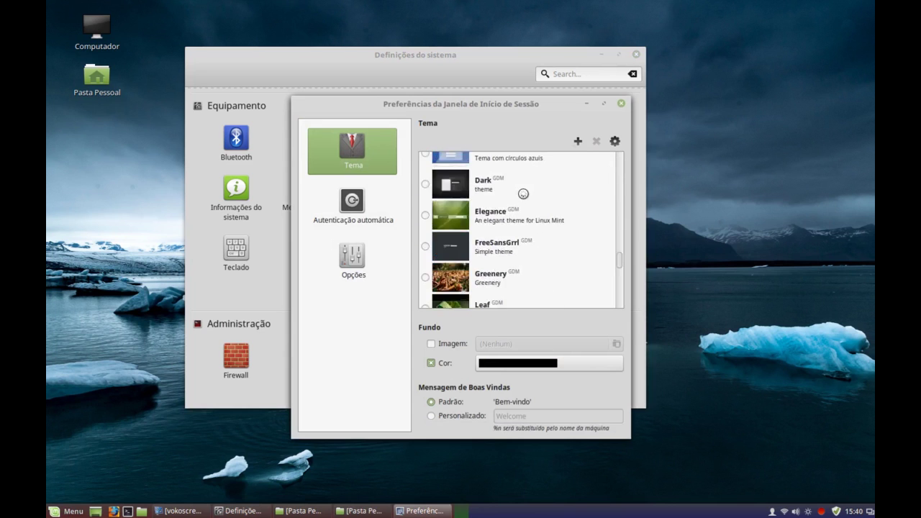
scroll(524, 193, down, 3)
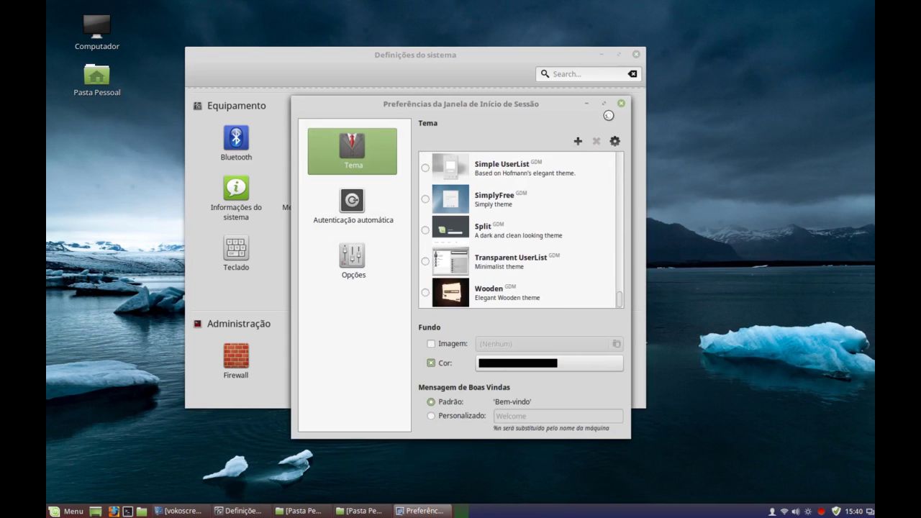
click(621, 103)
click(636, 55)
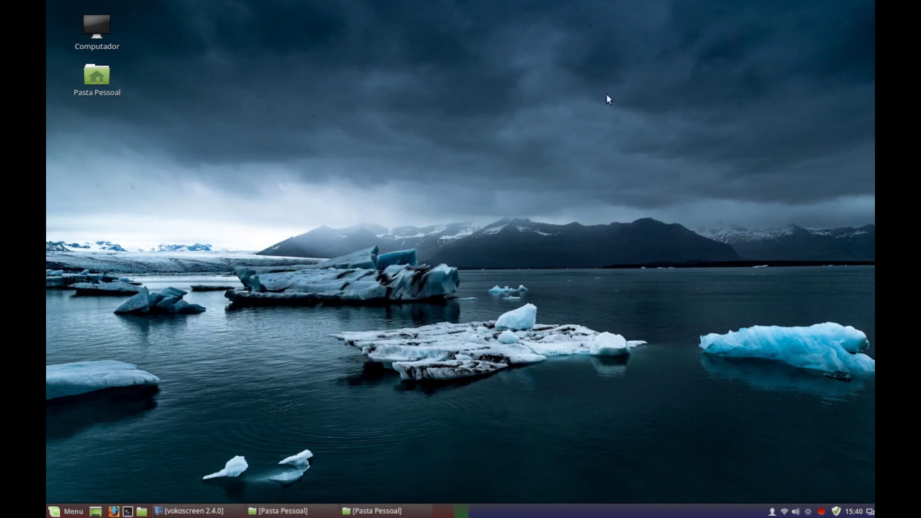
Turn off panel edit mode from the bottom panel's context menu.
right_click(567, 516)
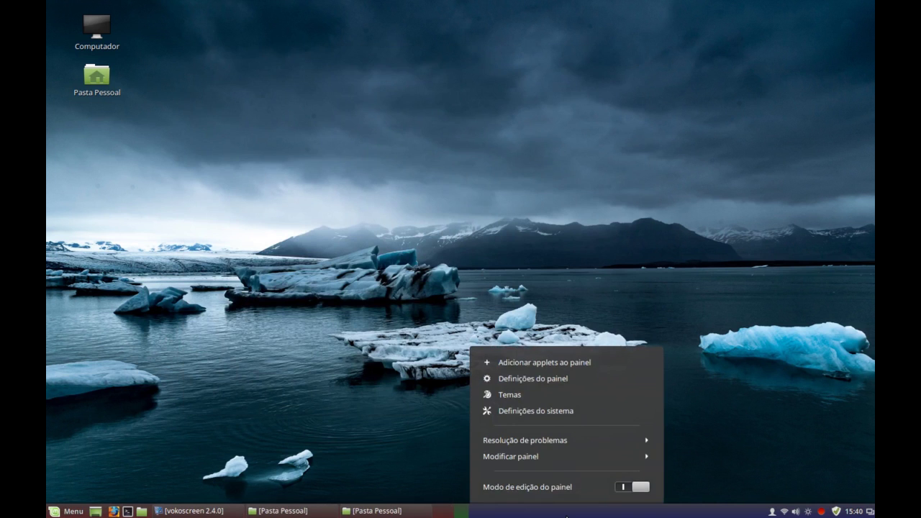
click(341, 426)
click(66, 511)
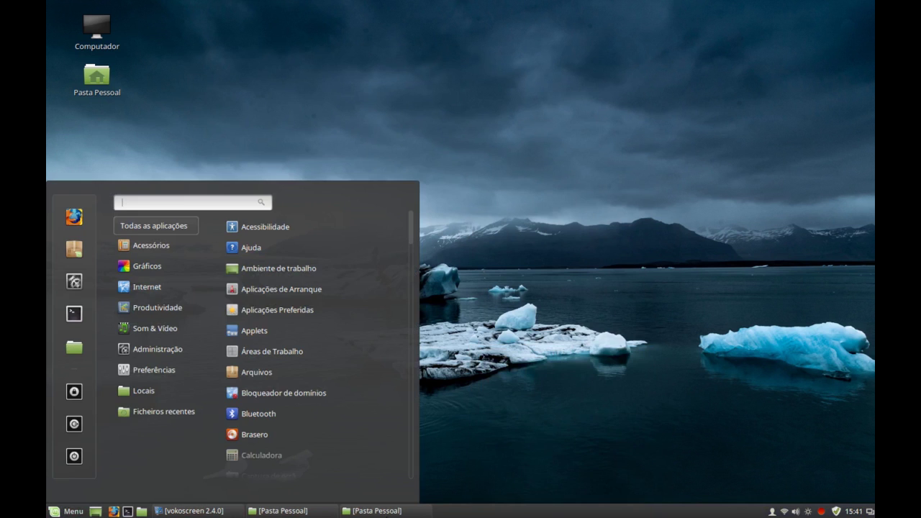
Bring up and close both minimized Pasta Pessoal windows.
click(392, 511)
click(817, 73)
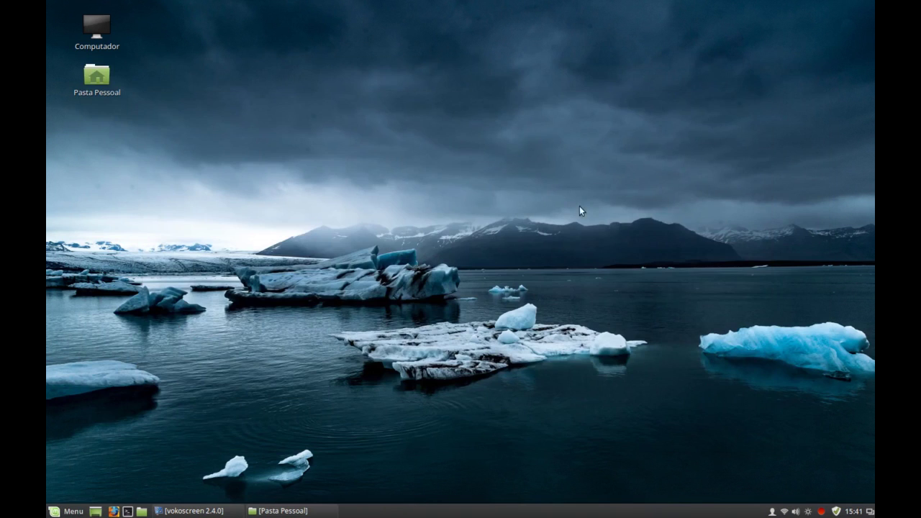
click(256, 511)
click(815, 70)
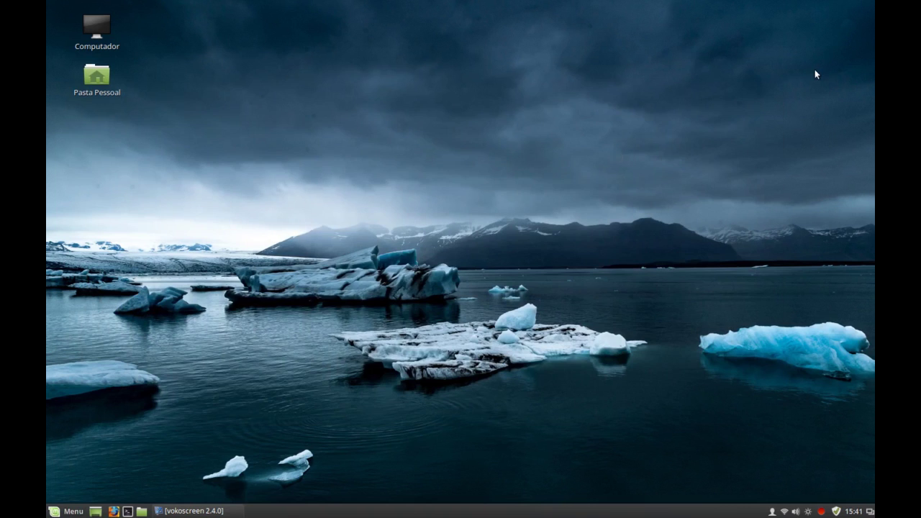
Open Editor de texto from the Acessórios applications, check its version information and close the information dialog.
click(66, 511)
mouse_move(172, 236)
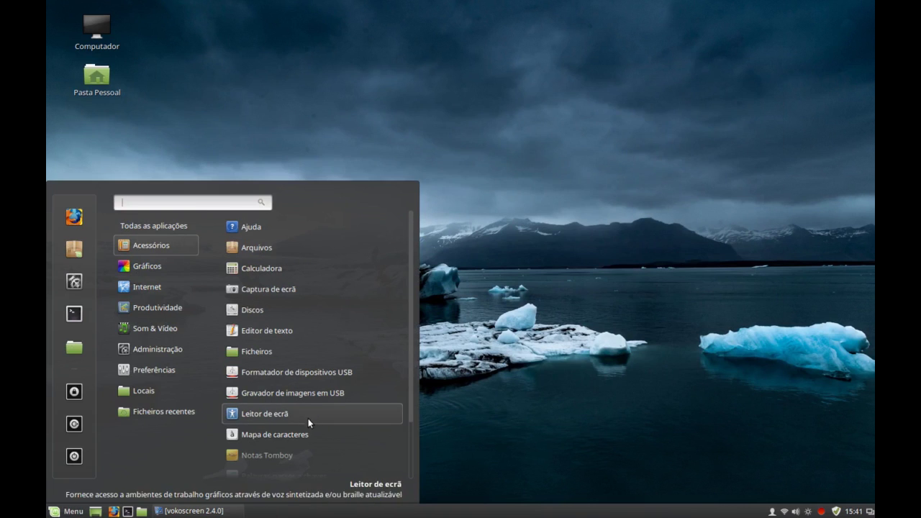
scroll(308, 418, down, 3)
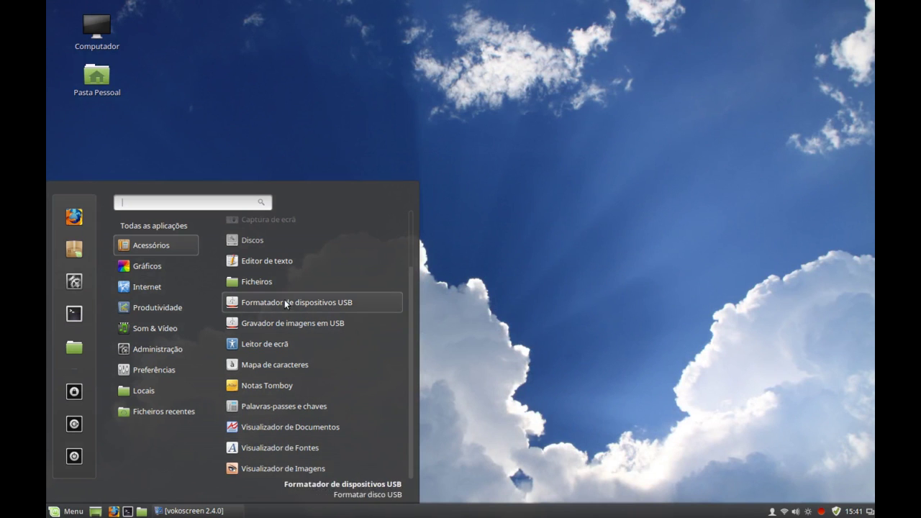
click(291, 261)
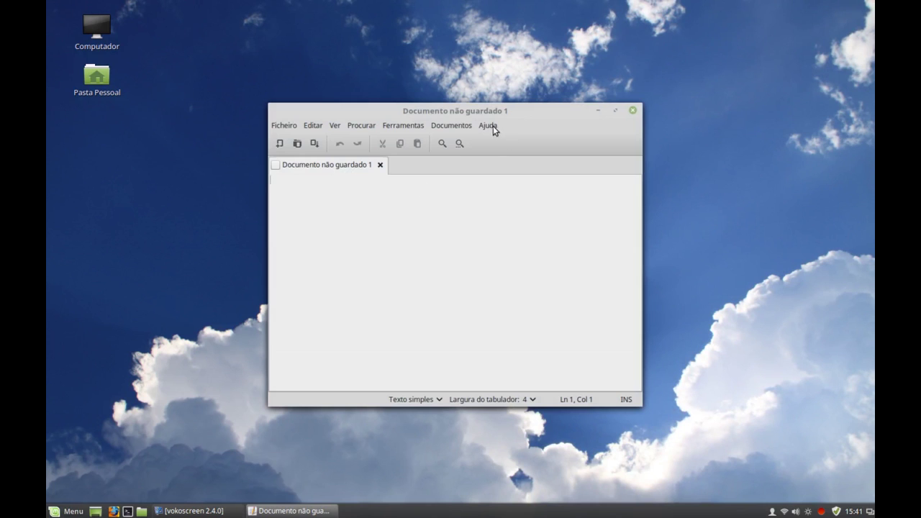
click(492, 126)
click(504, 154)
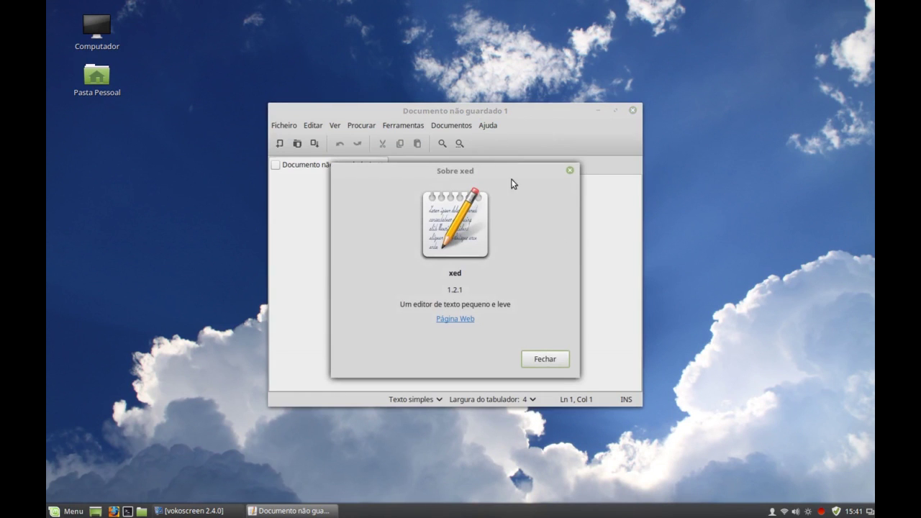
click(545, 360)
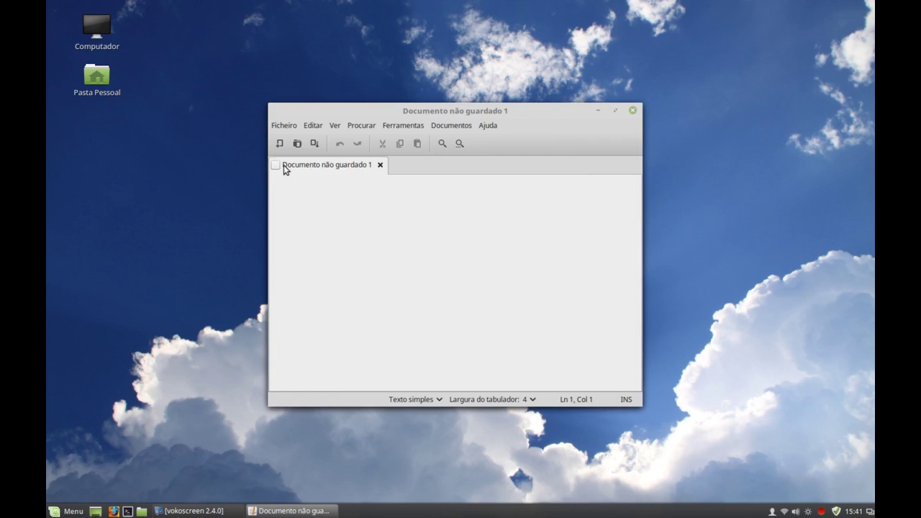
Compare the text editor's find bar with its find-and-replace bar and close the editor.
click(460, 143)
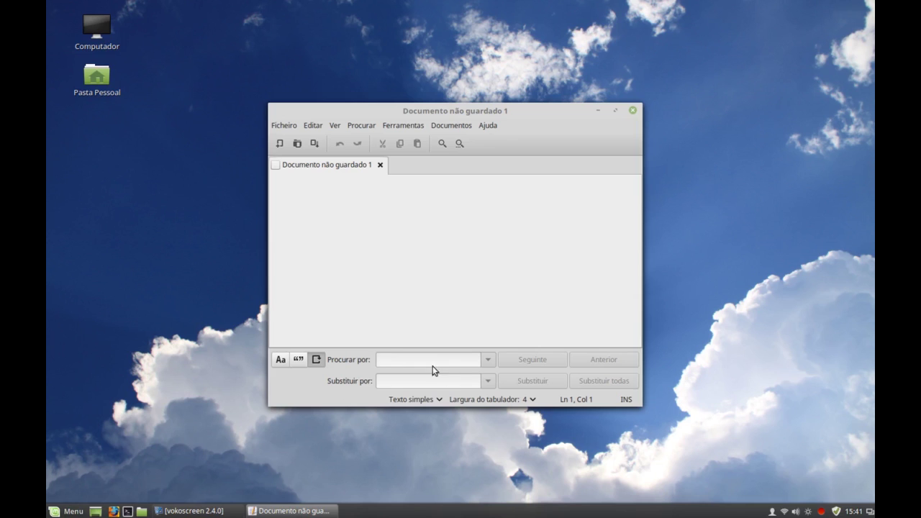
click(443, 143)
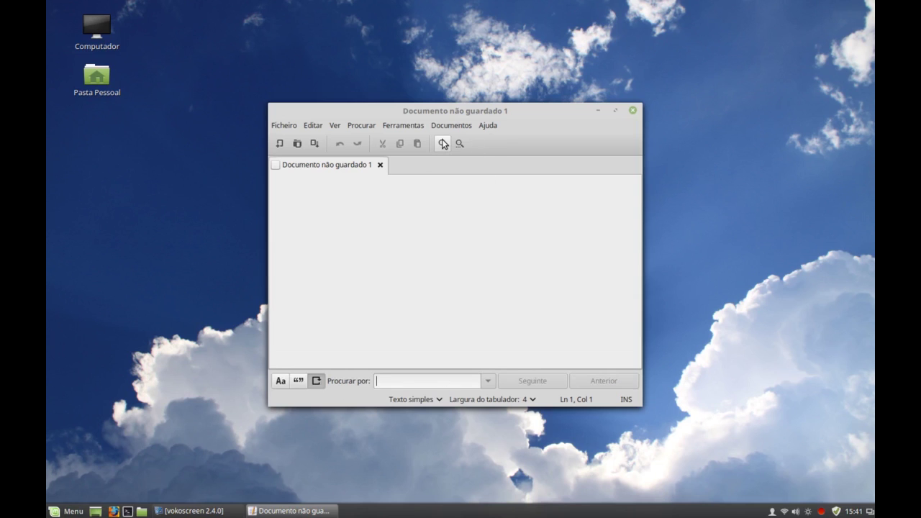
click(460, 143)
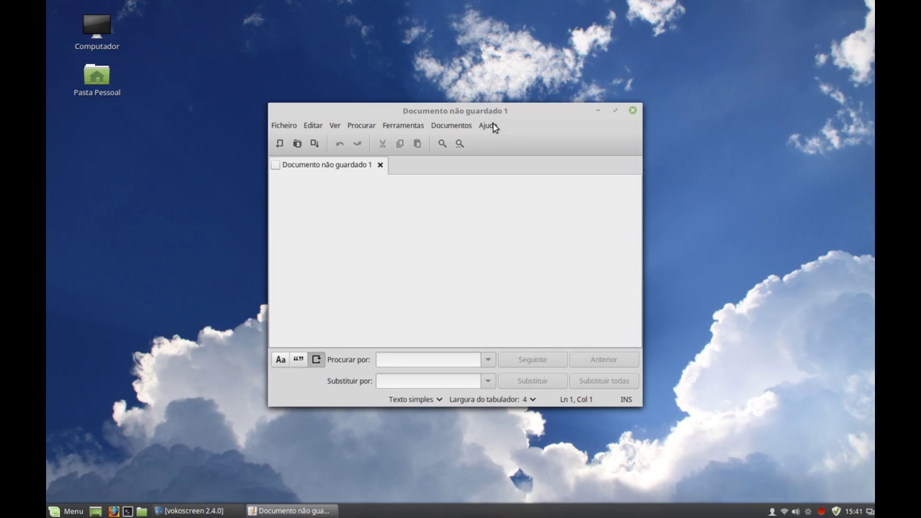
click(633, 110)
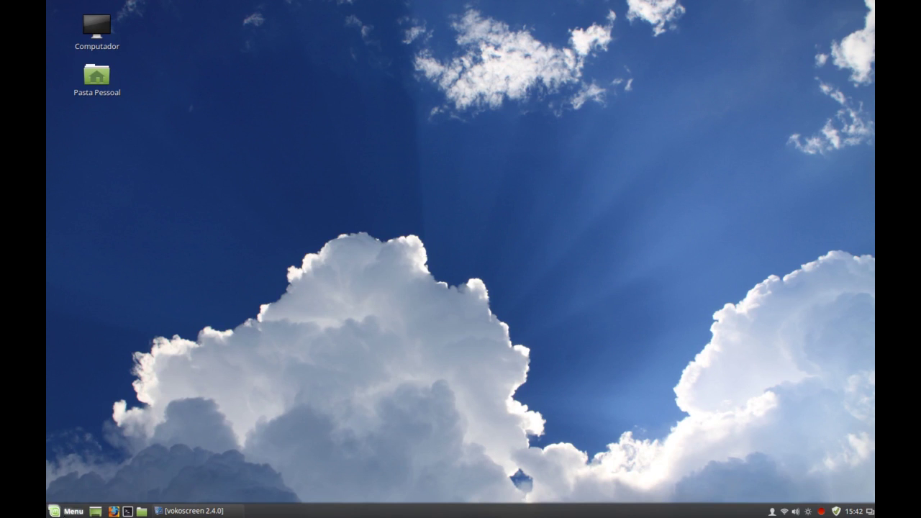
Review the application categories, including the LibreOffice programs under Produtividade, and the user applet's session options.
click(72, 512)
mouse_move(159, 286)
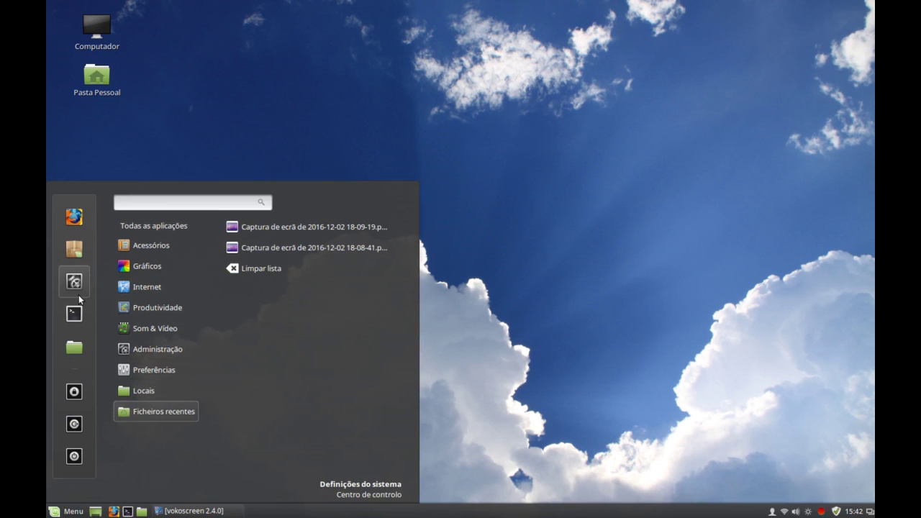
mouse_move(173, 310)
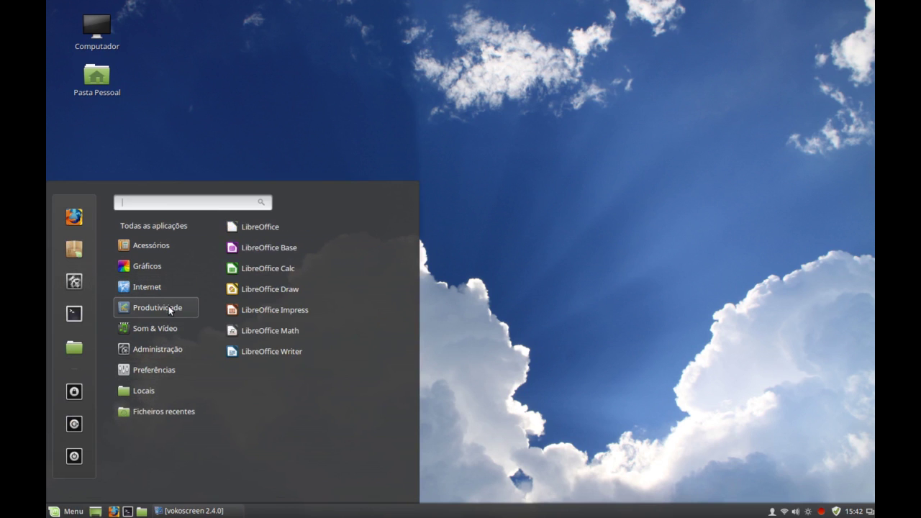
click(281, 353)
click(770, 513)
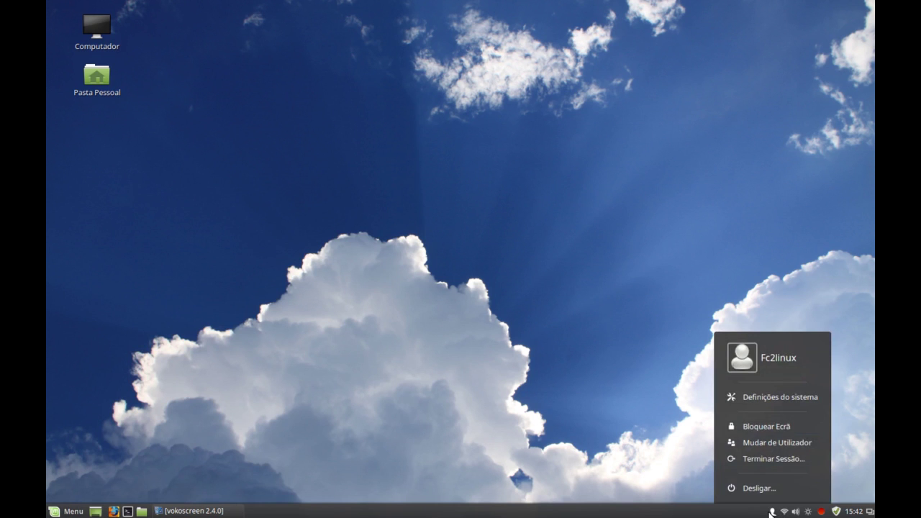
click(493, 431)
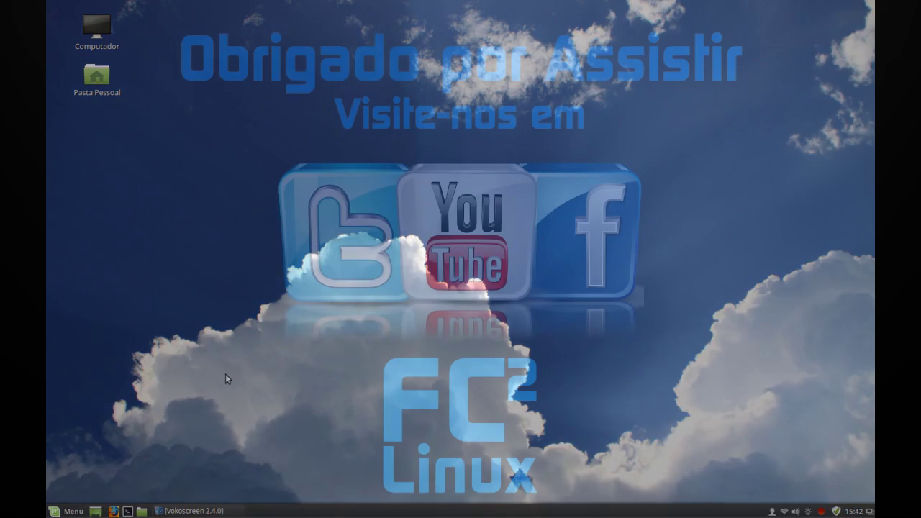